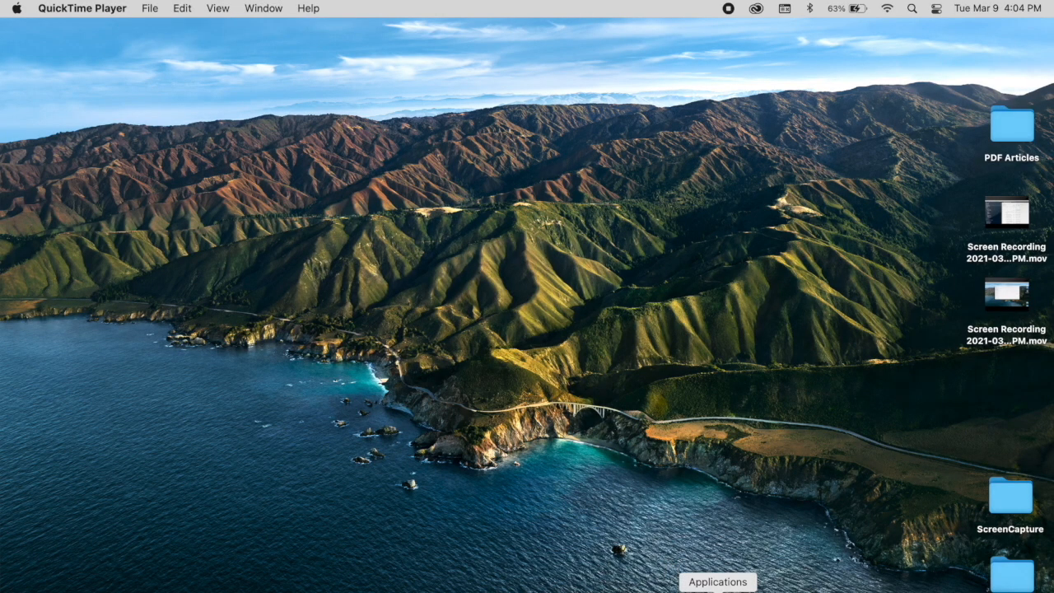
Launch EndNote 20 from the Applications stack
click(717, 581)
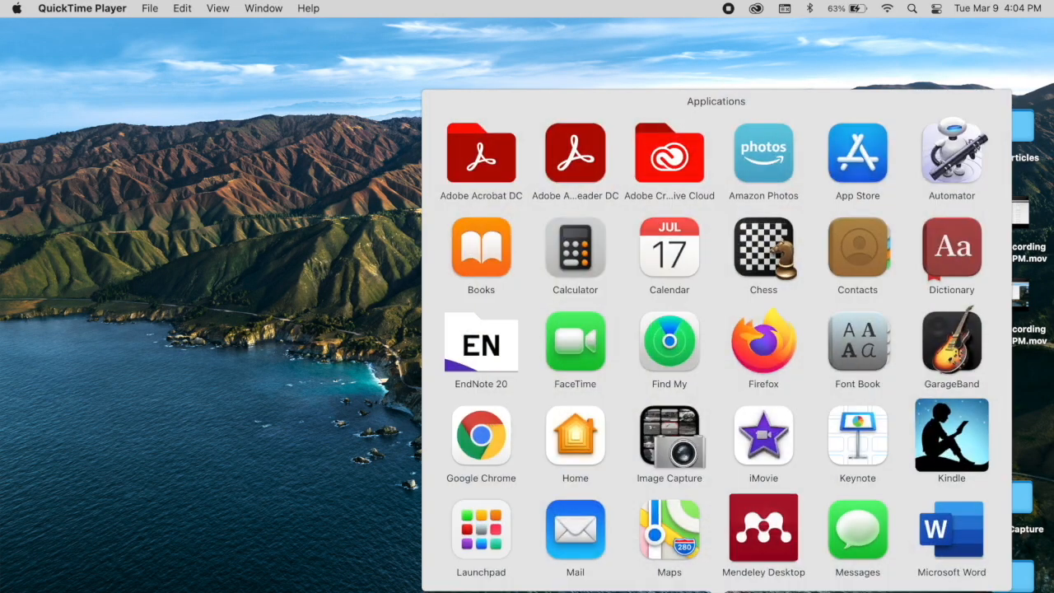
click(484, 358)
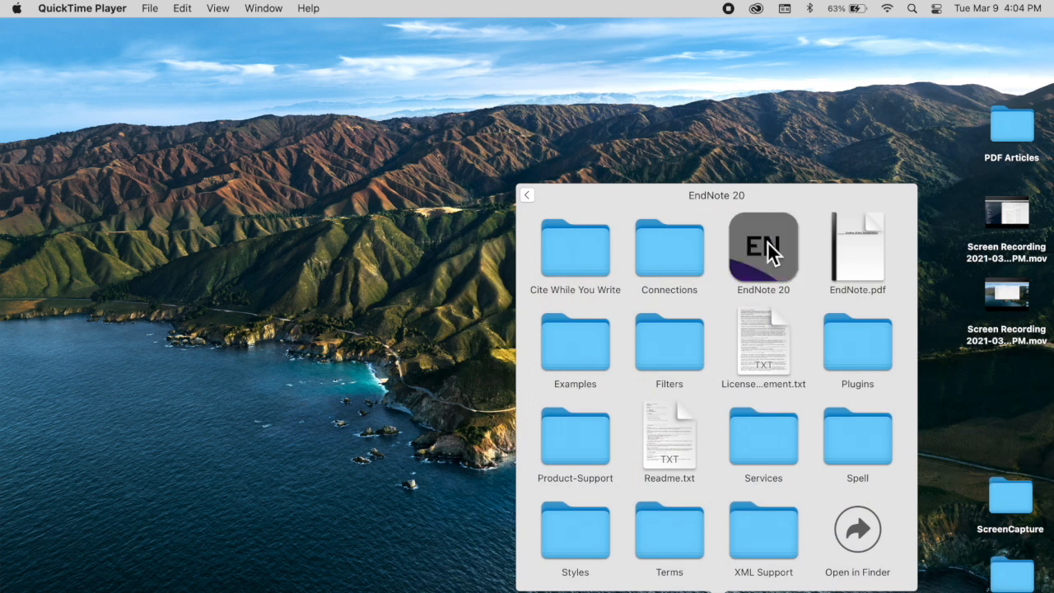
click(763, 247)
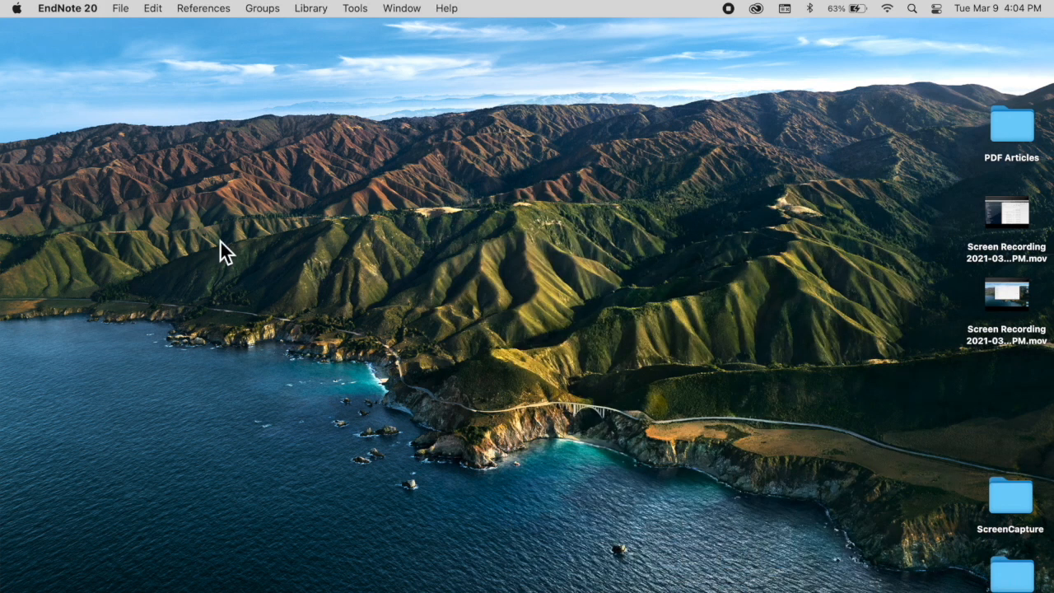
Open My EndNote Library.enl from the File menu's recent libraries
click(124, 9)
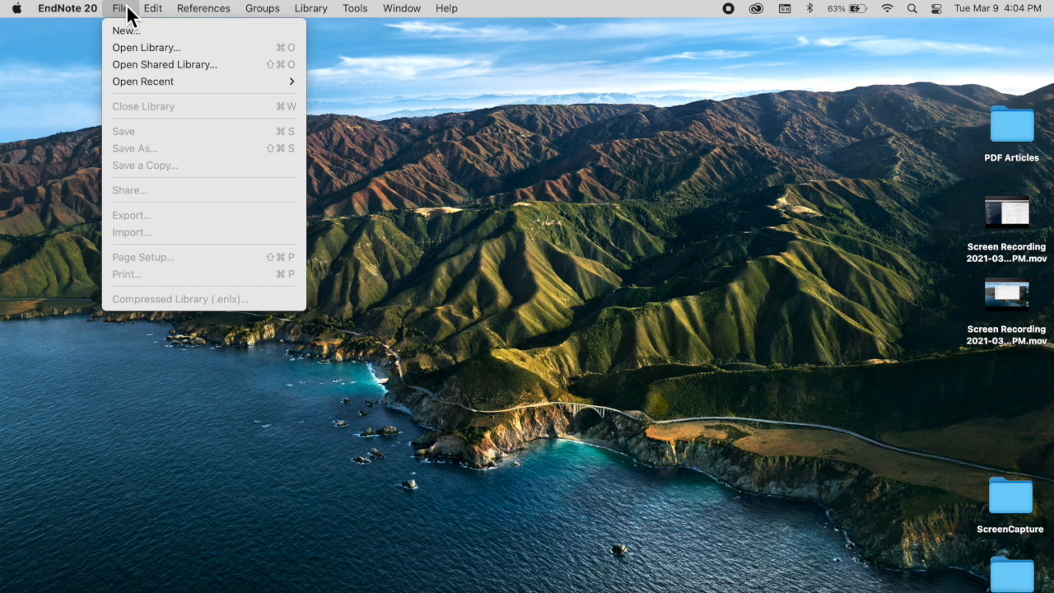
click(135, 47)
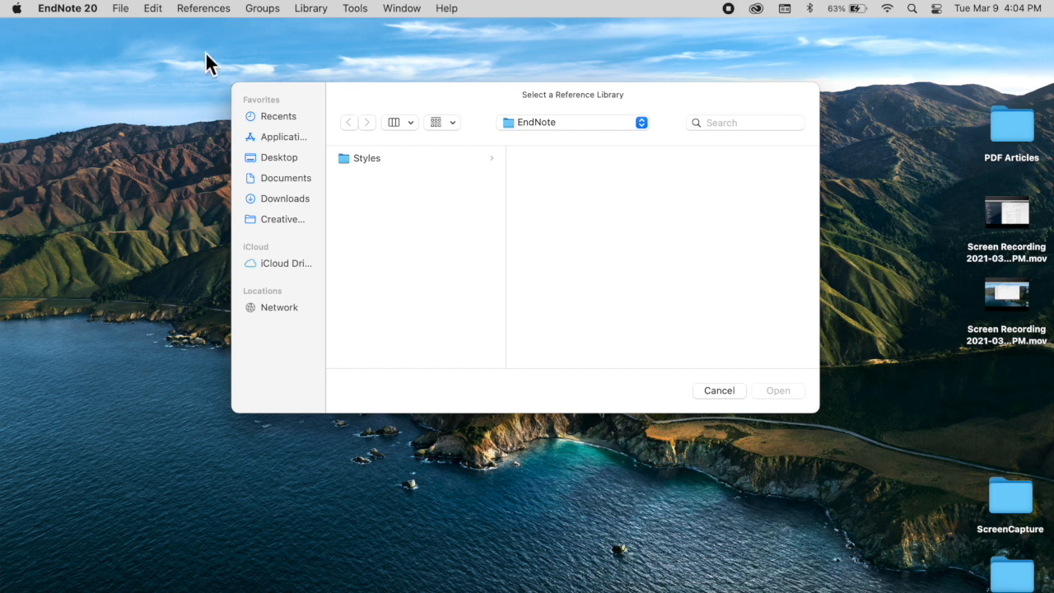
click(721, 391)
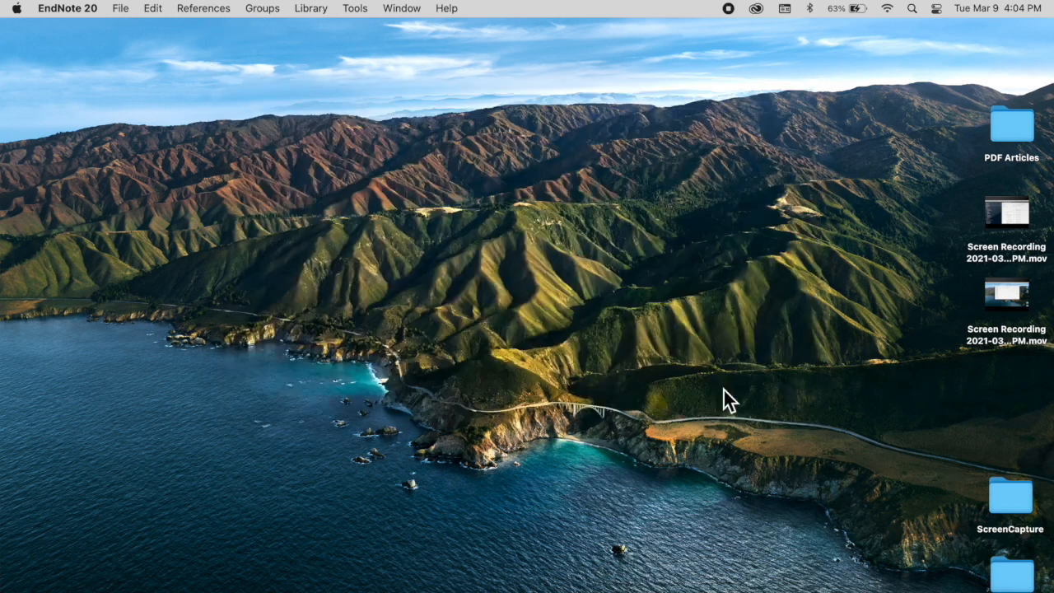
click(120, 10)
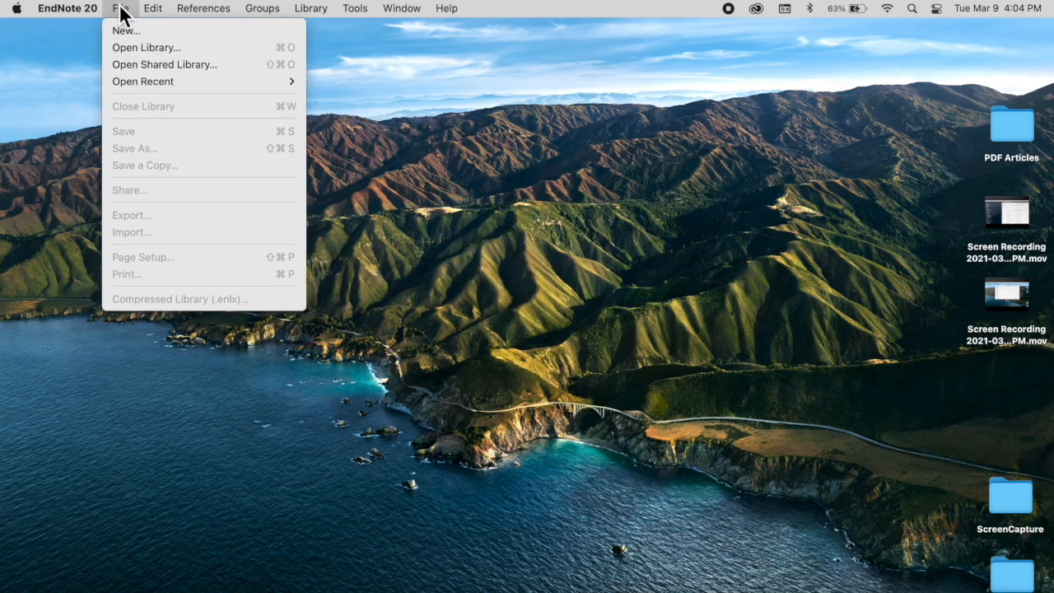
mouse_move(303, 83)
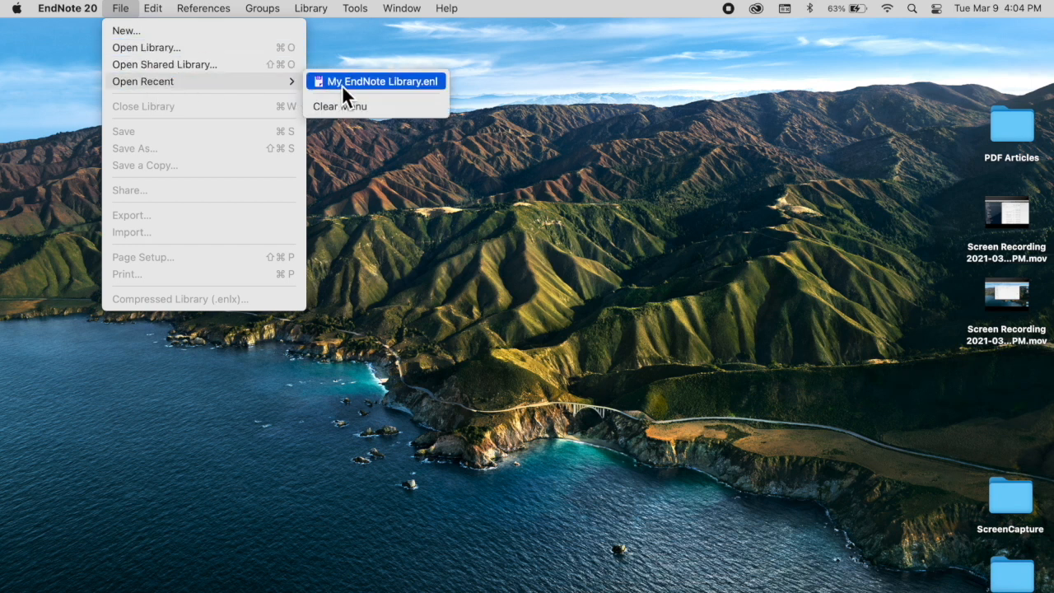
click(343, 85)
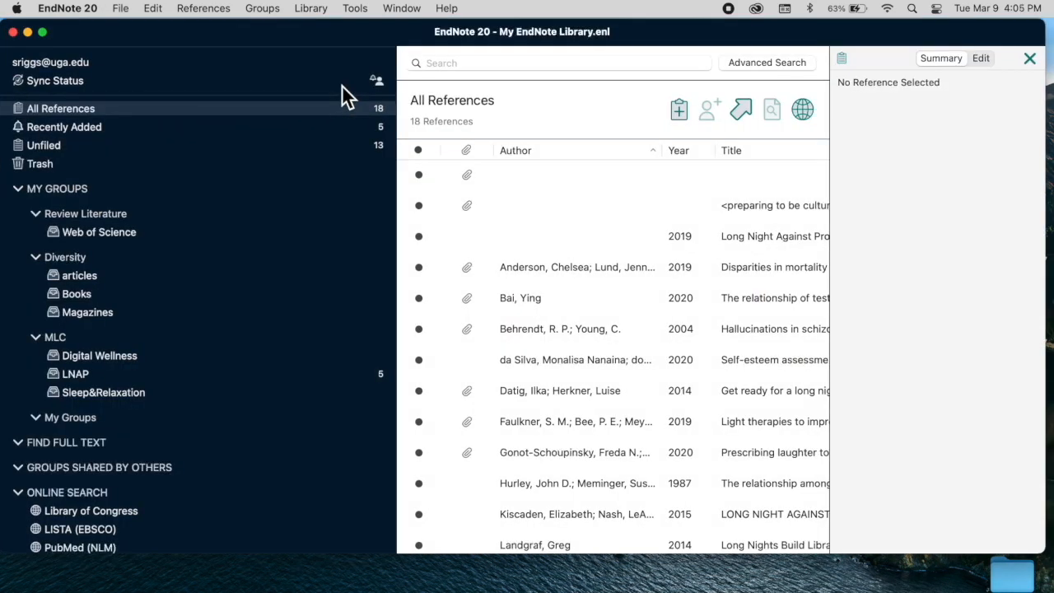
View the Diversity, MLC, articles, Books and LNAP groups, ending on empty Sleep&Relaxation
click(728, 8)
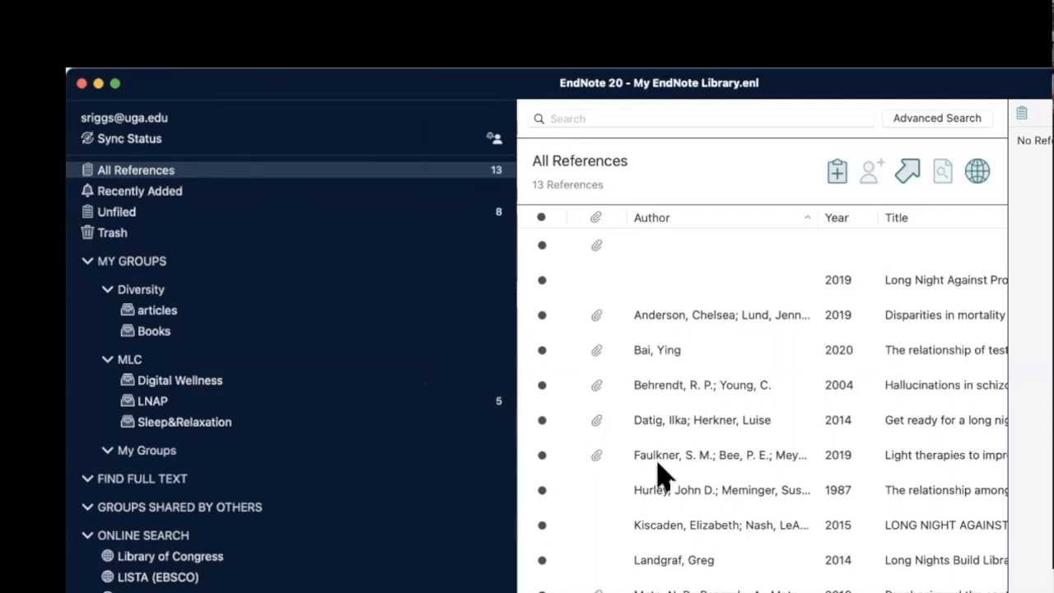
scroll(658, 471, down, 1)
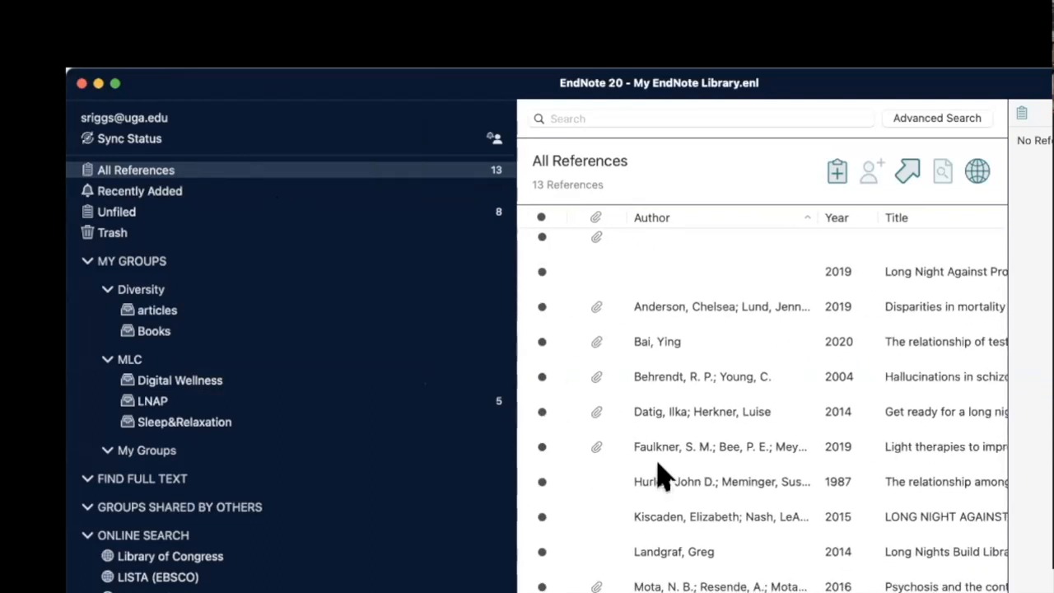
click(153, 293)
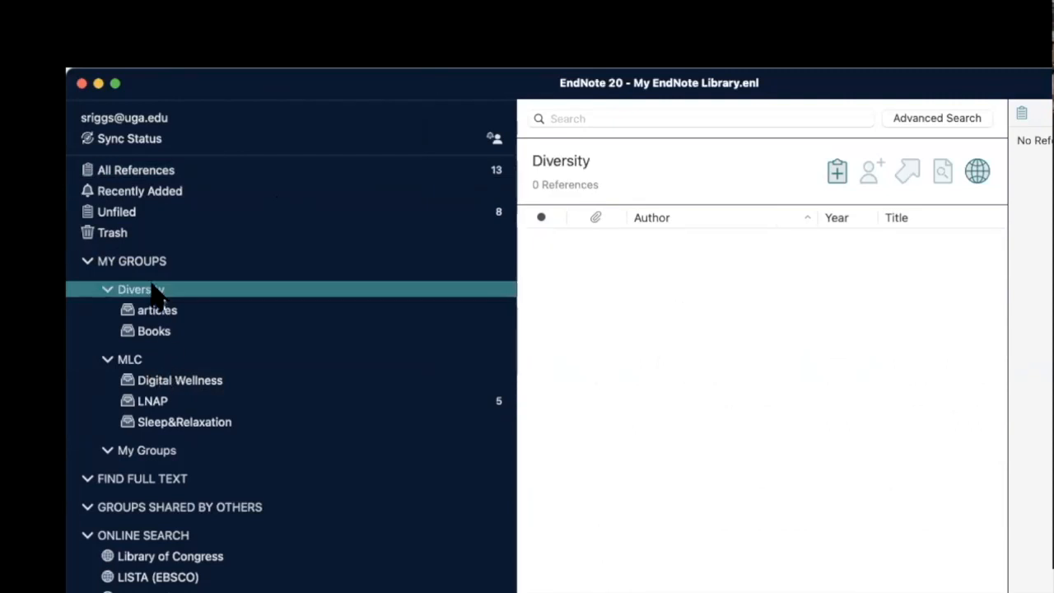
click(140, 361)
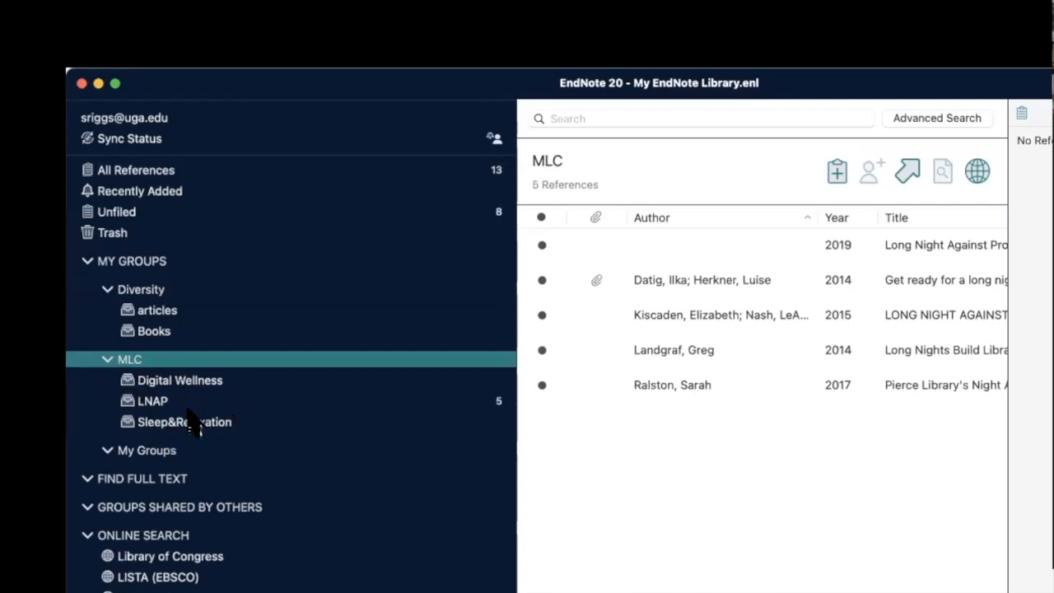
click(162, 313)
click(165, 331)
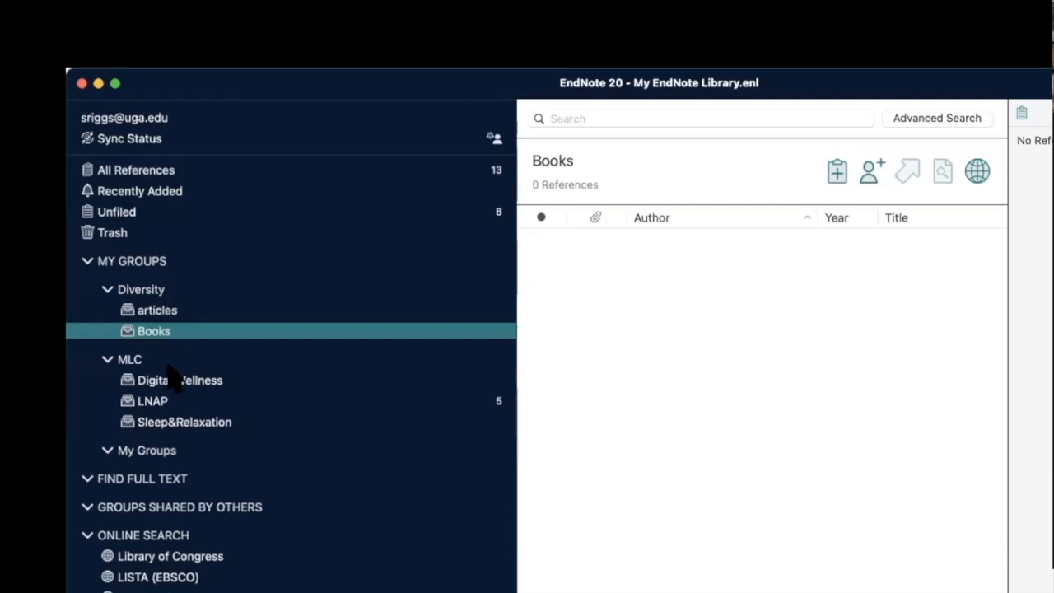
click(171, 402)
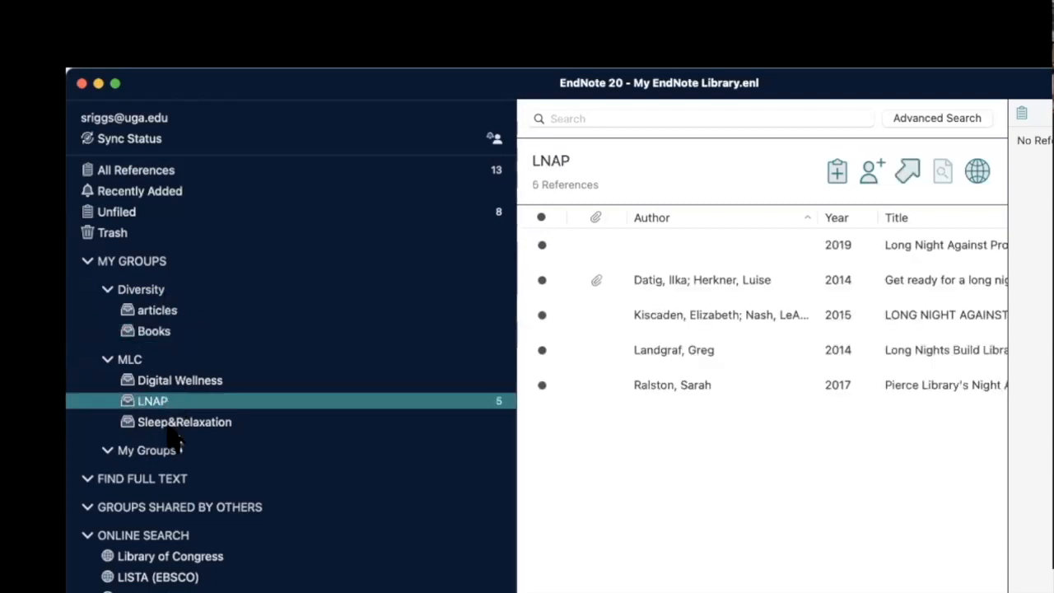
click(173, 422)
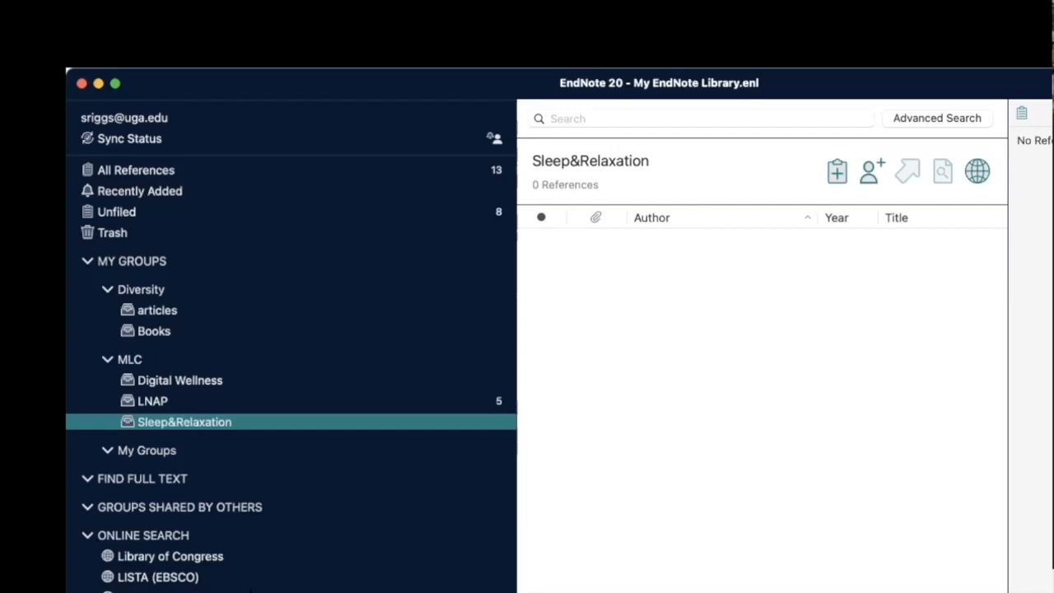
Collapse the ONLINE SEARCH section in the sidebar
click(88, 537)
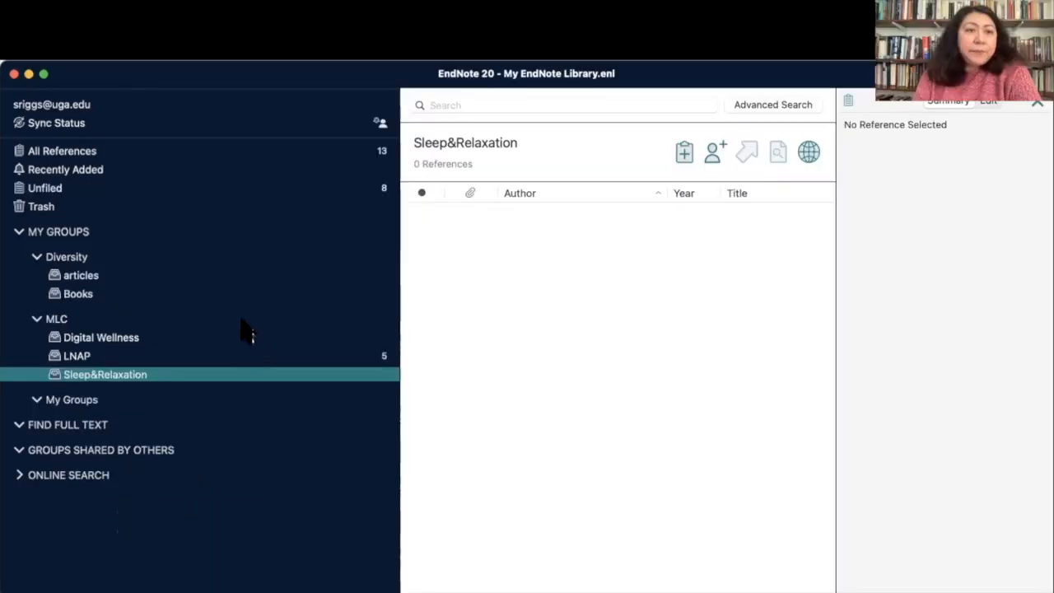
Create a group named Magazines inside the Diversity group set
click(97, 157)
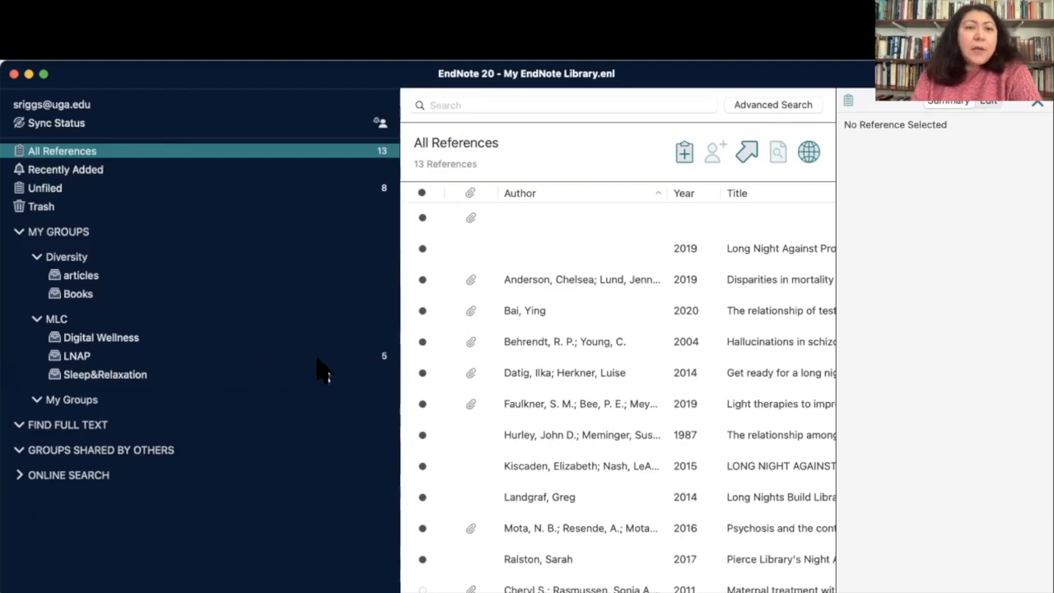
right_click(397, 108)
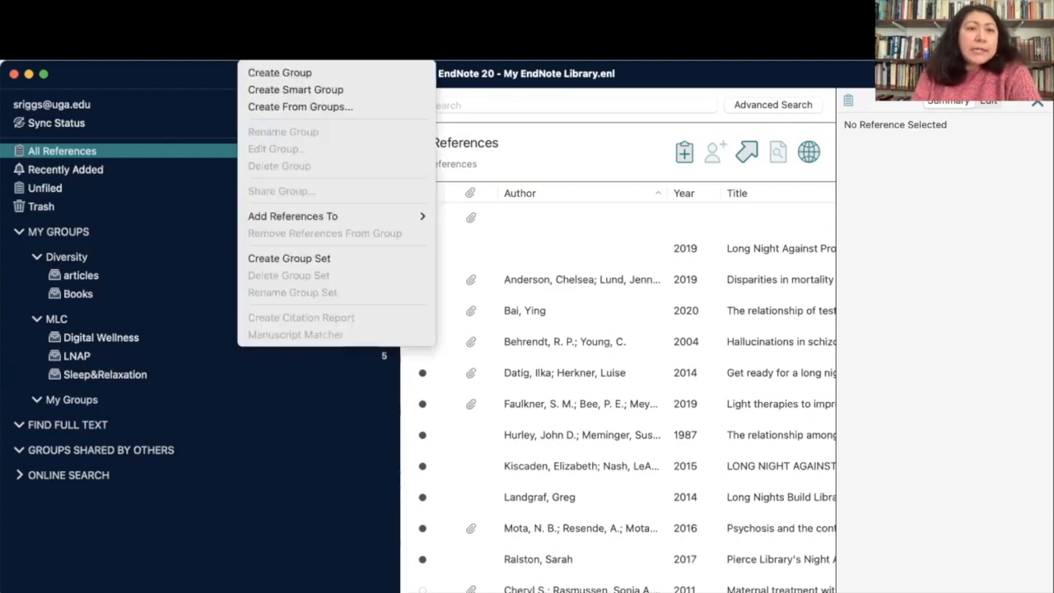
click(266, 75)
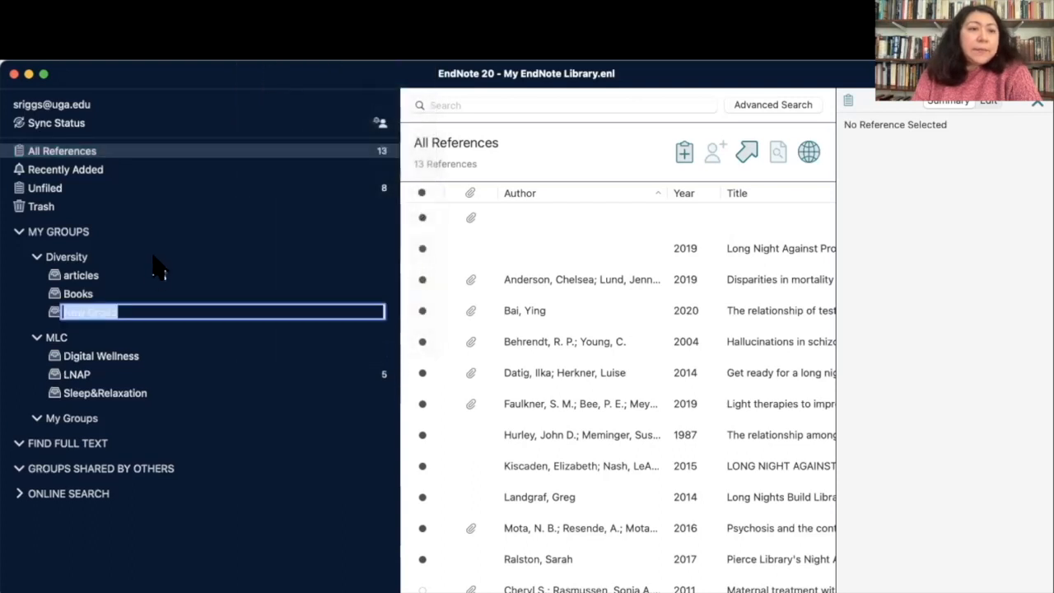
text(M)
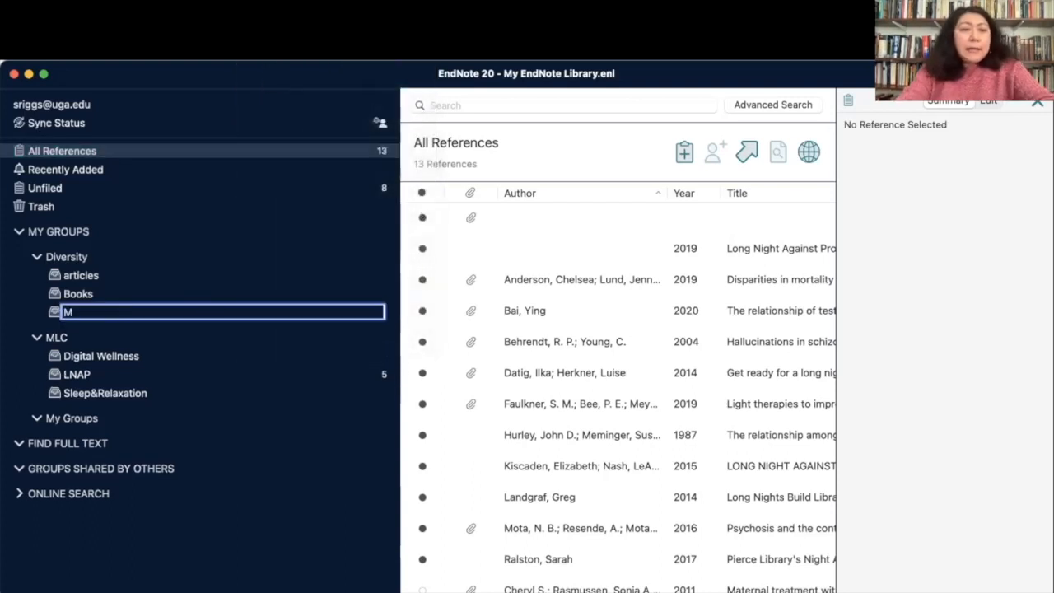
text(agazines)
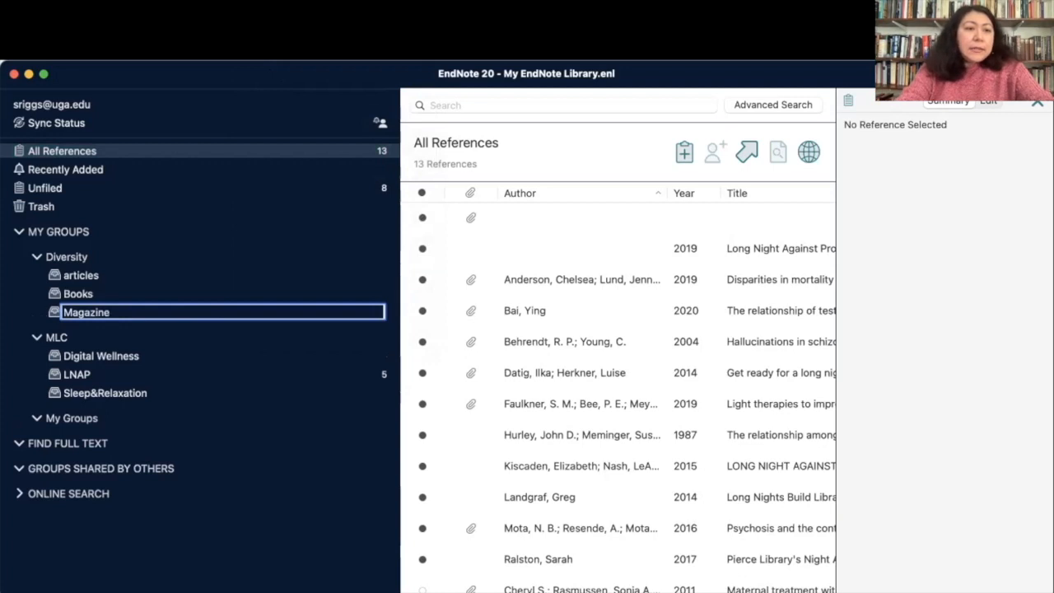
key(Return)
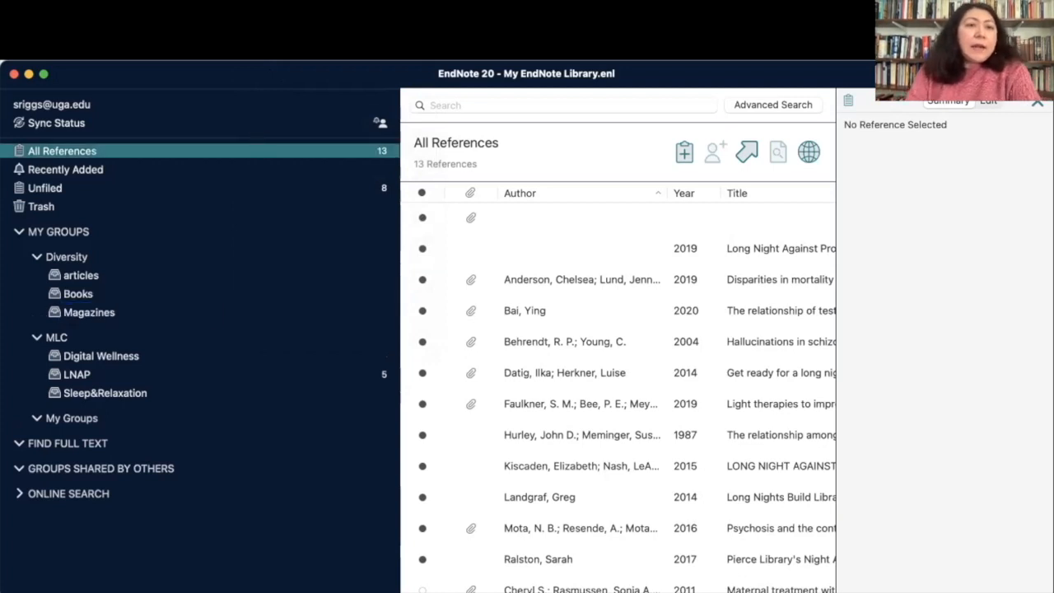
click(258, 51)
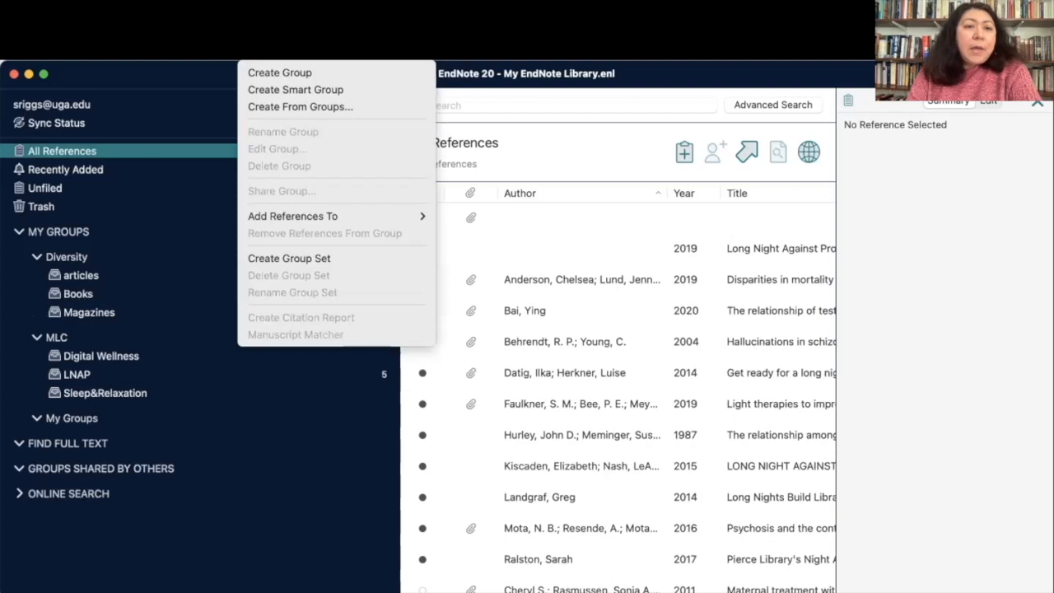
Add a group set named Review Literature under My Groups and select it
click(272, 260)
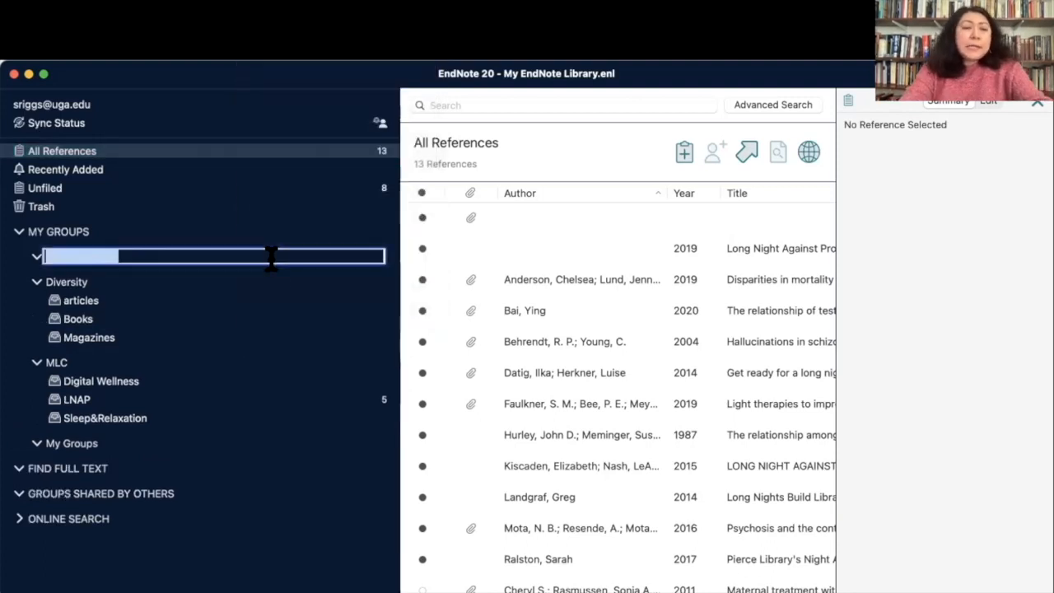
text(Revie)
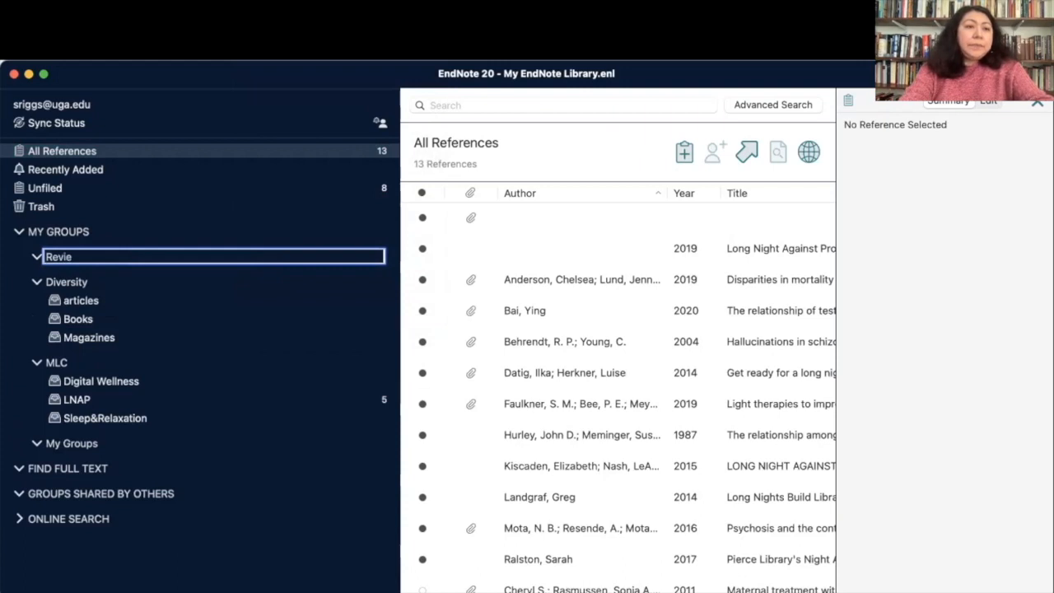
text(w Literature)
key(Return)
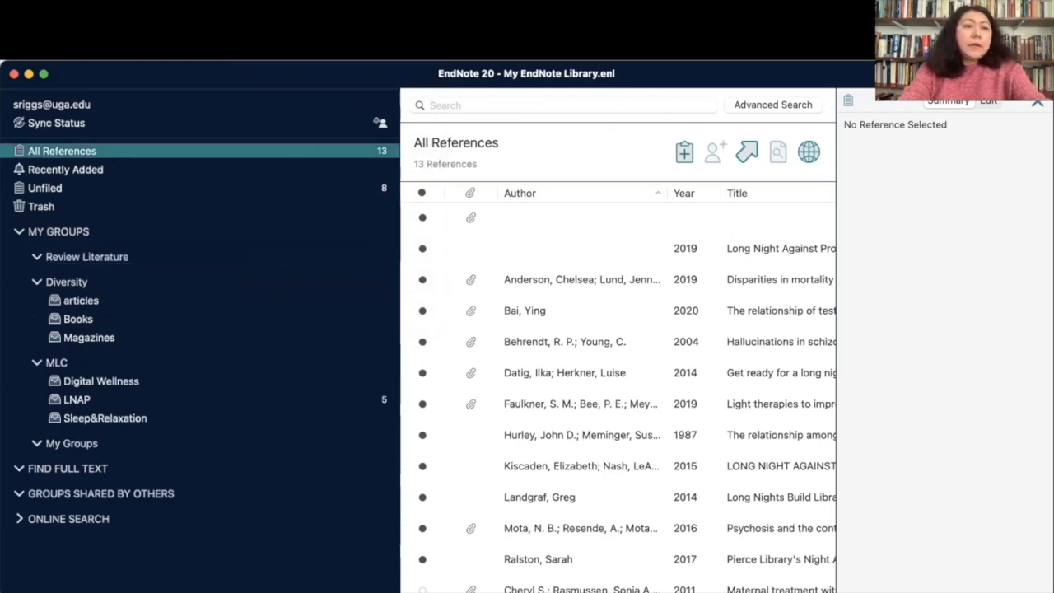
click(140, 259)
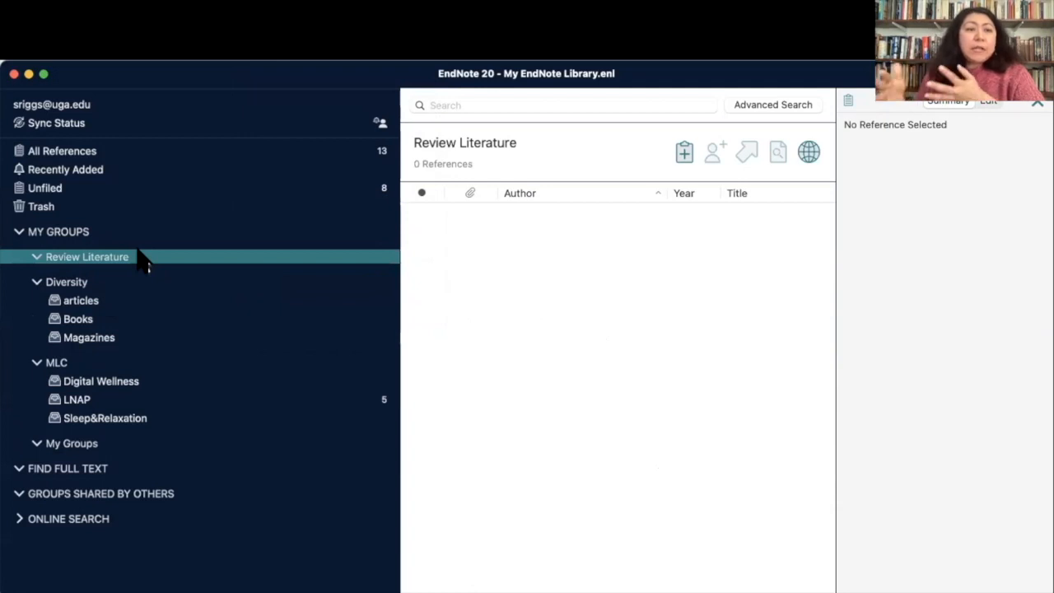
Create a group named Web of Science under Review Literature
click(260, 51)
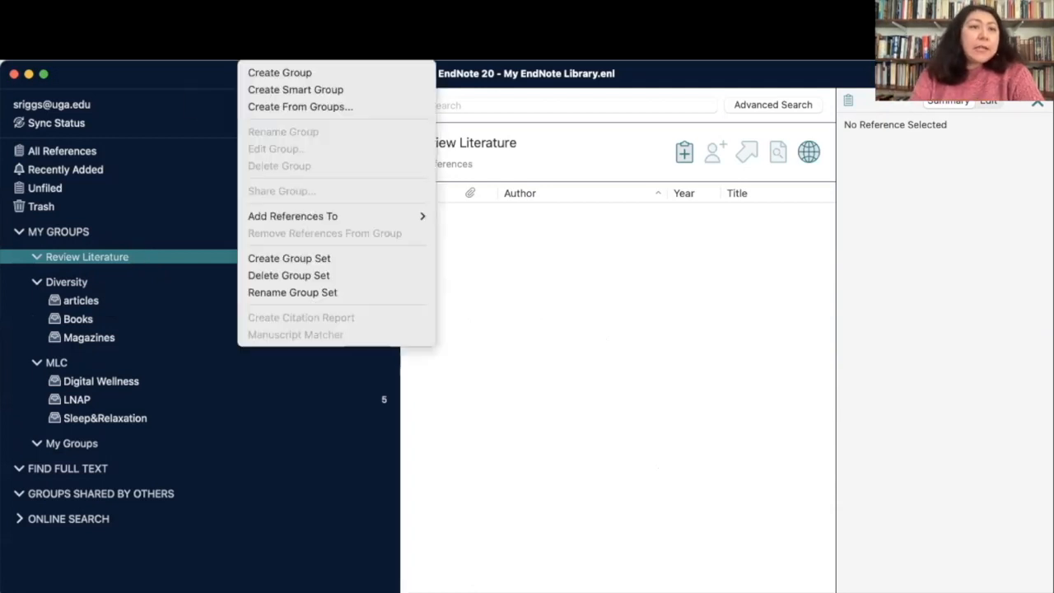
click(277, 71)
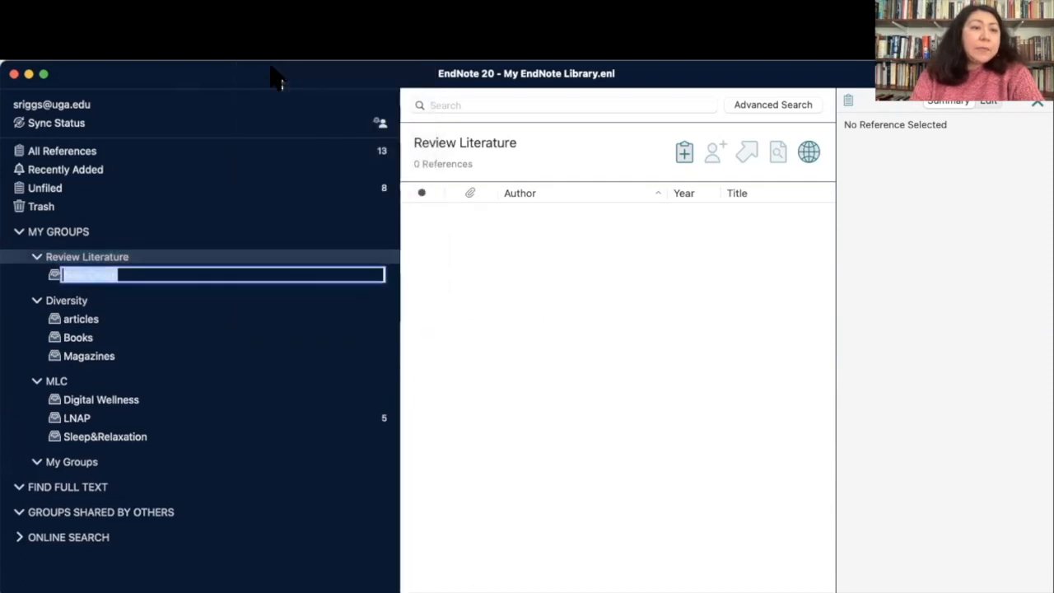
text(Web)
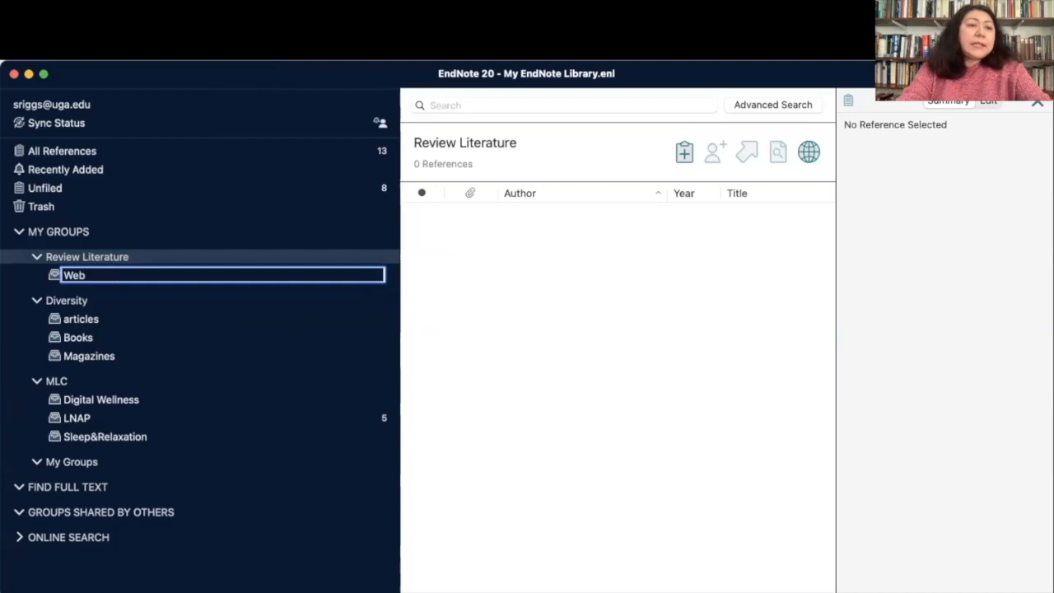
text( of S)
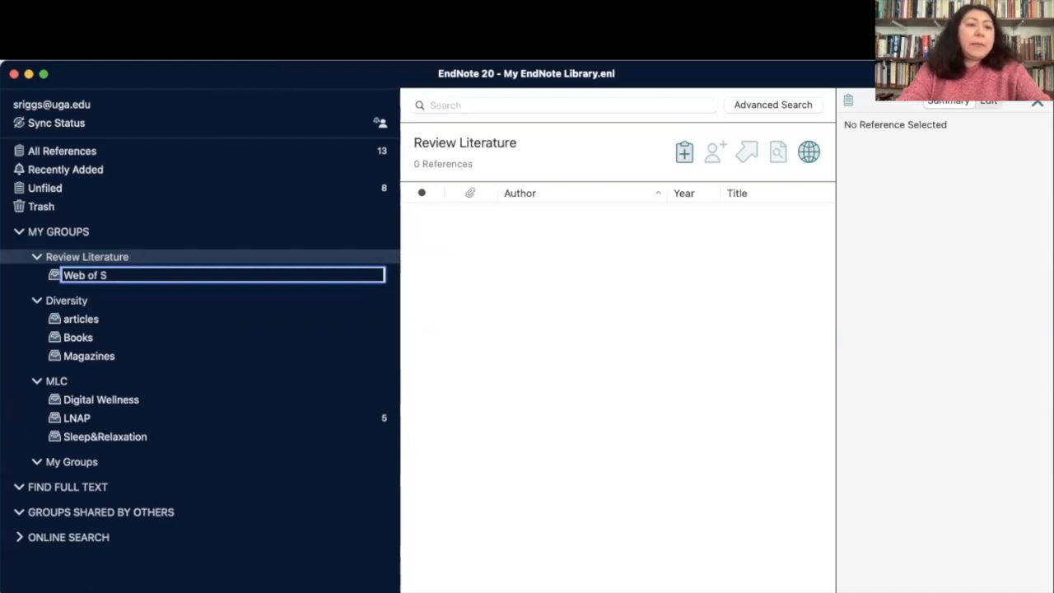
text(cience)
key(Return)
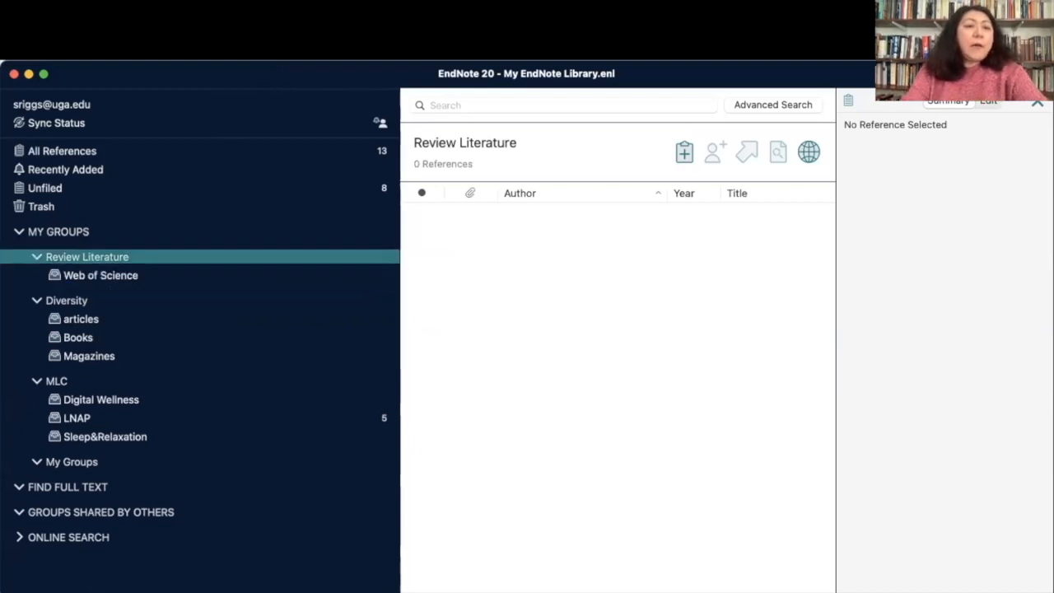
View the articles, Books, MLC, Digital Wellness, LNAP and Sleep&Relaxation groups, then switch to Word
click(87, 318)
click(87, 340)
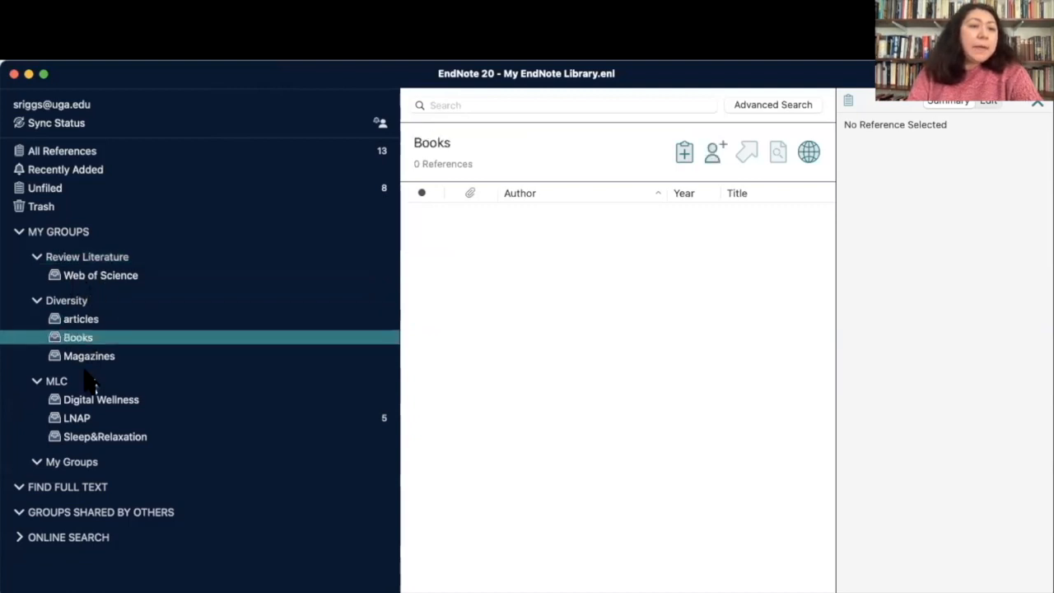
click(87, 381)
click(87, 402)
click(85, 420)
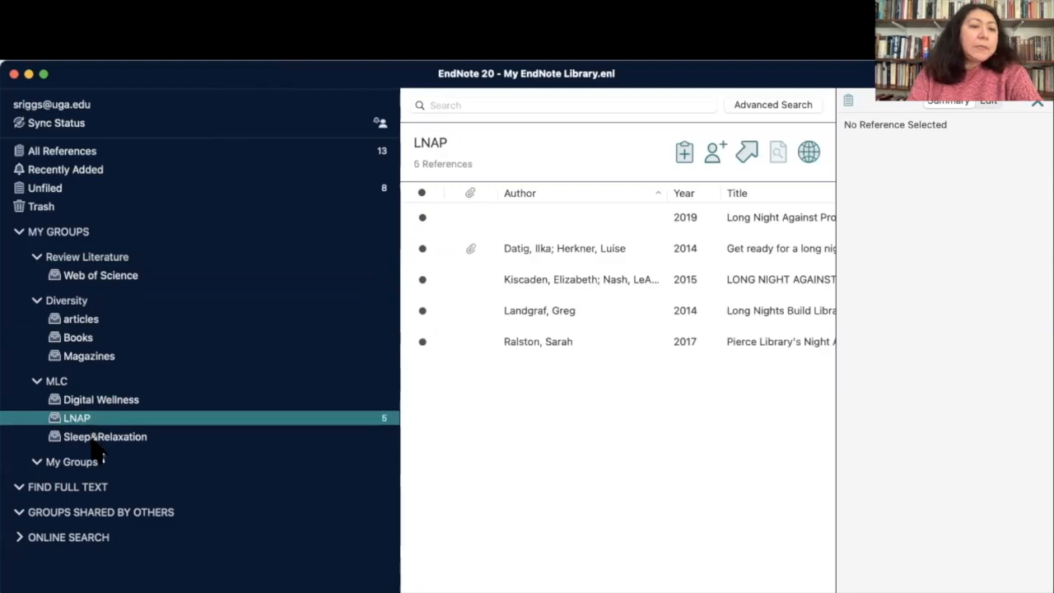
click(87, 437)
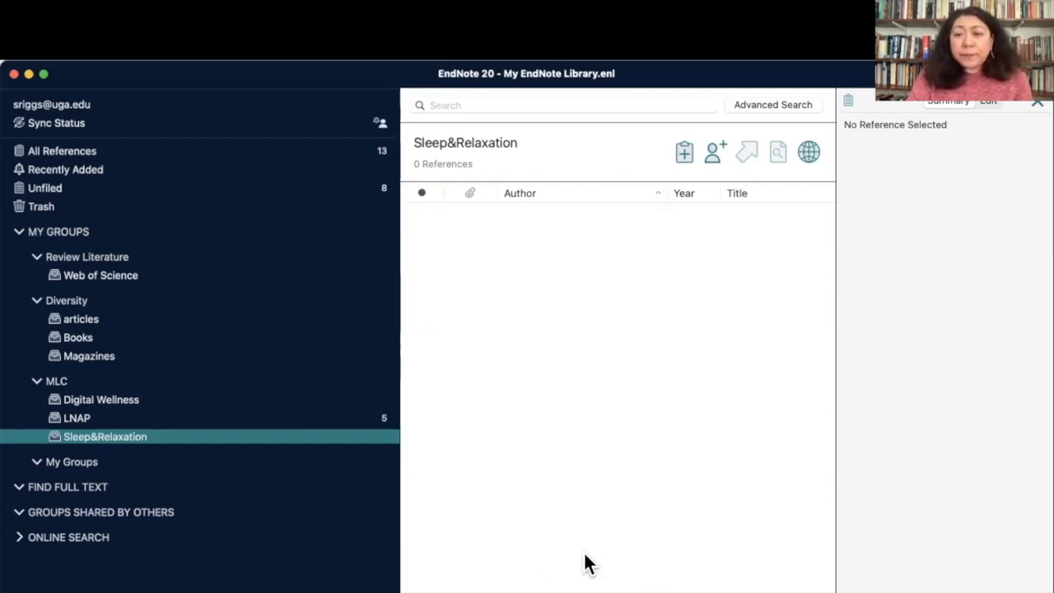
key(w)
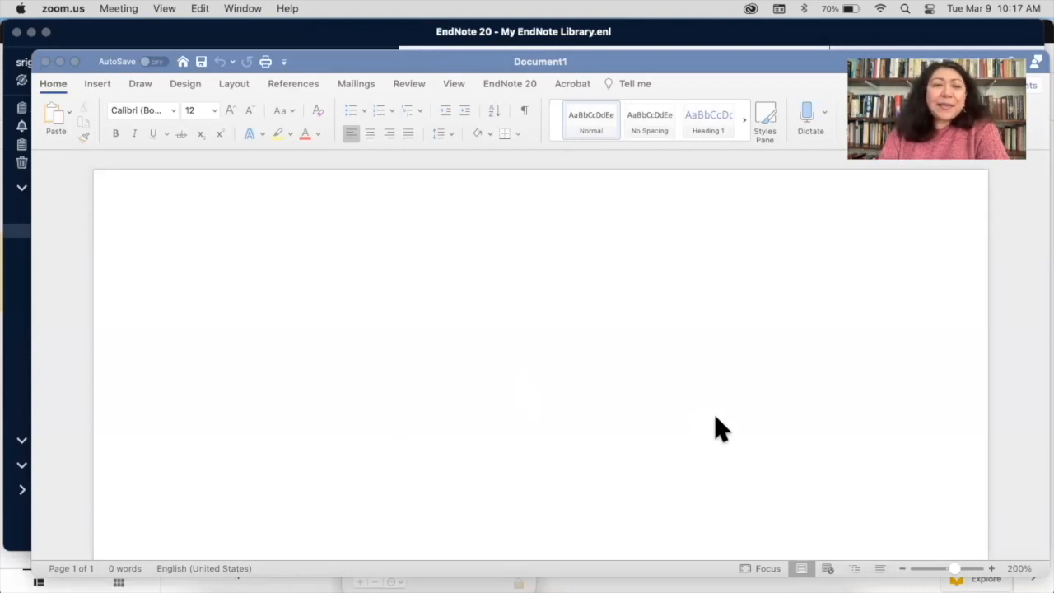
Show the EndNote 20 ribbon in Document1 and type placeholder text beginning 'sdlfs dlkfj'
scroll(338, 344, down, 2)
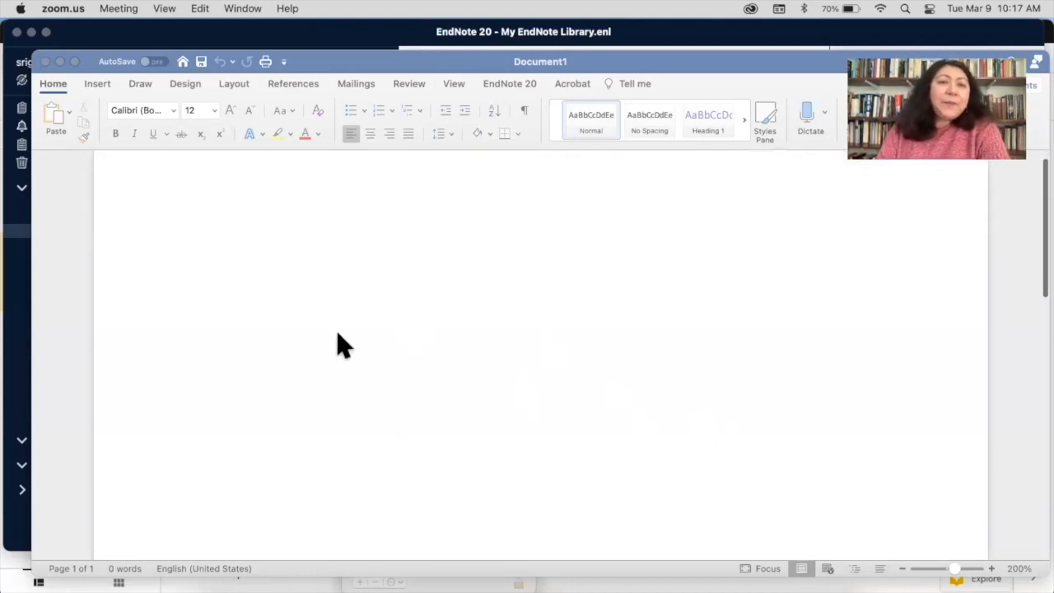
scroll(337, 344, up, 2)
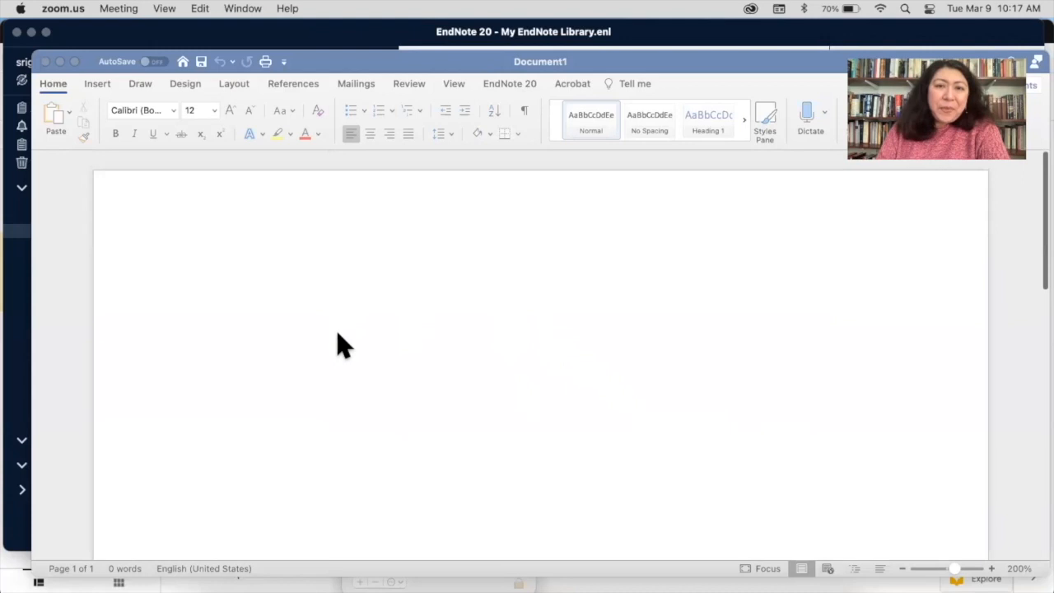
click(519, 66)
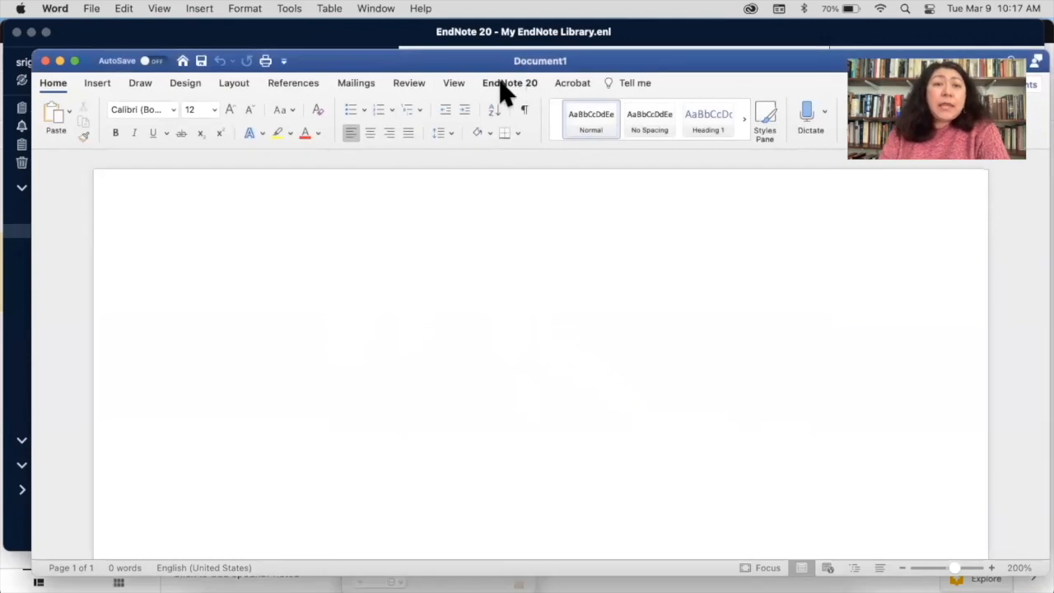
click(527, 89)
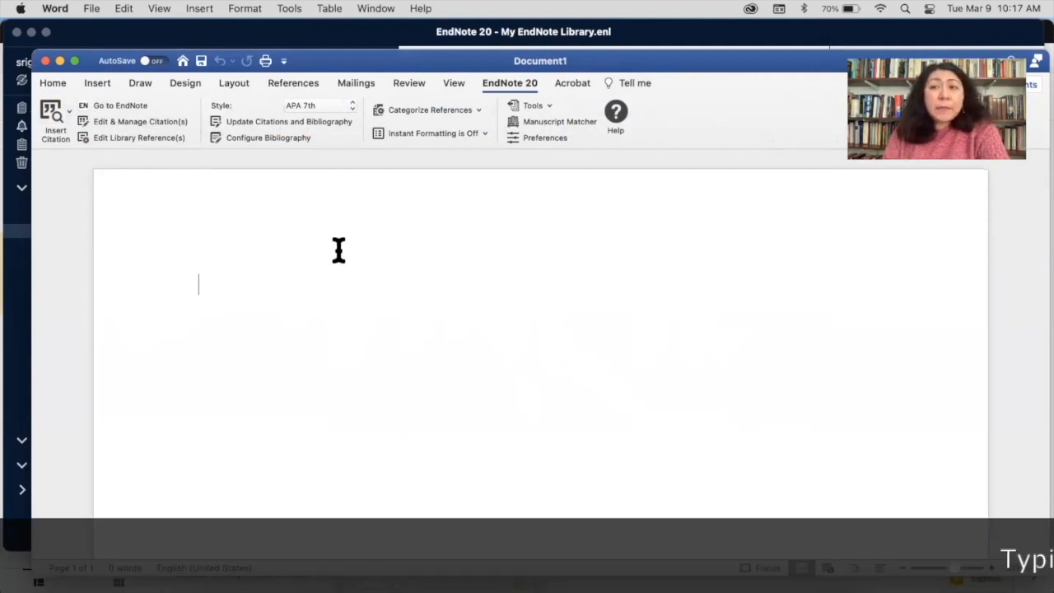
text(sdlfs)
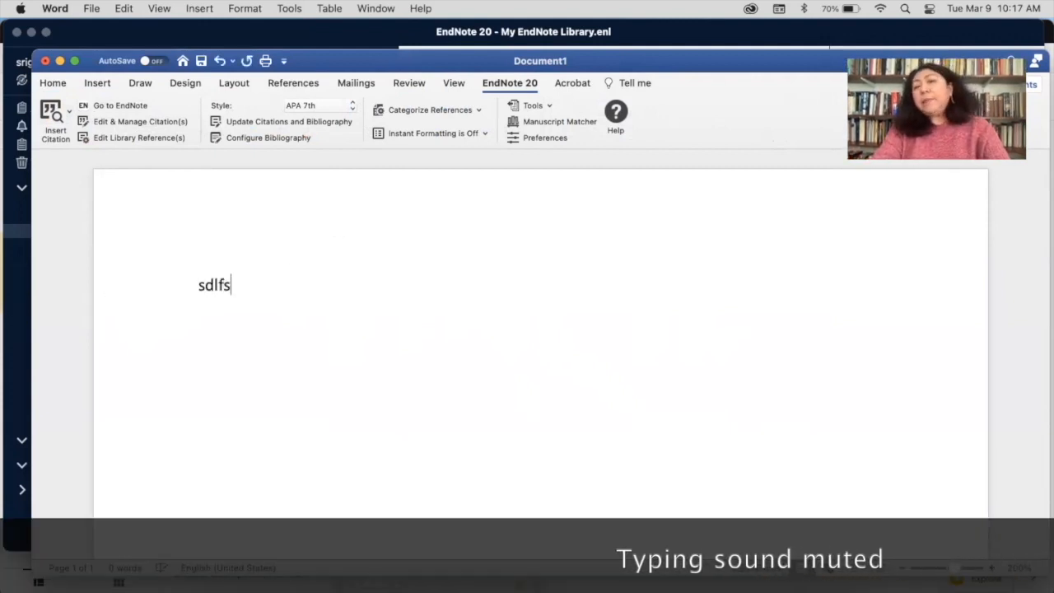
text( dlkfj dl slkdfj lasdjfla;ksdj asldkjf al;sdkj sdlkj asldgj)
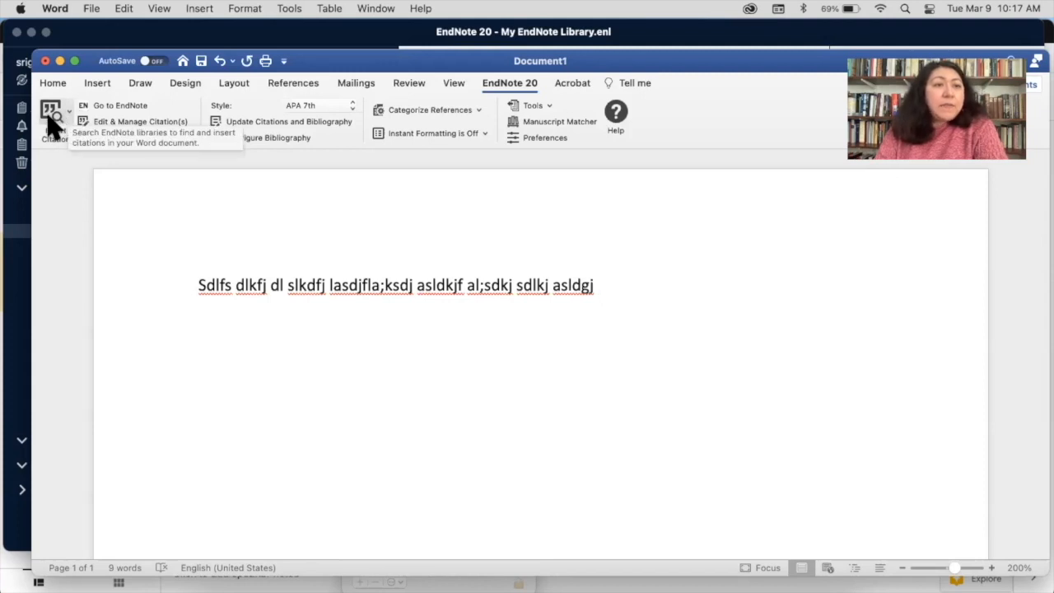
Search the library for 'light' and insert the Faulkner 2019 article as {Faulkner, 2019 #7}
click(53, 119)
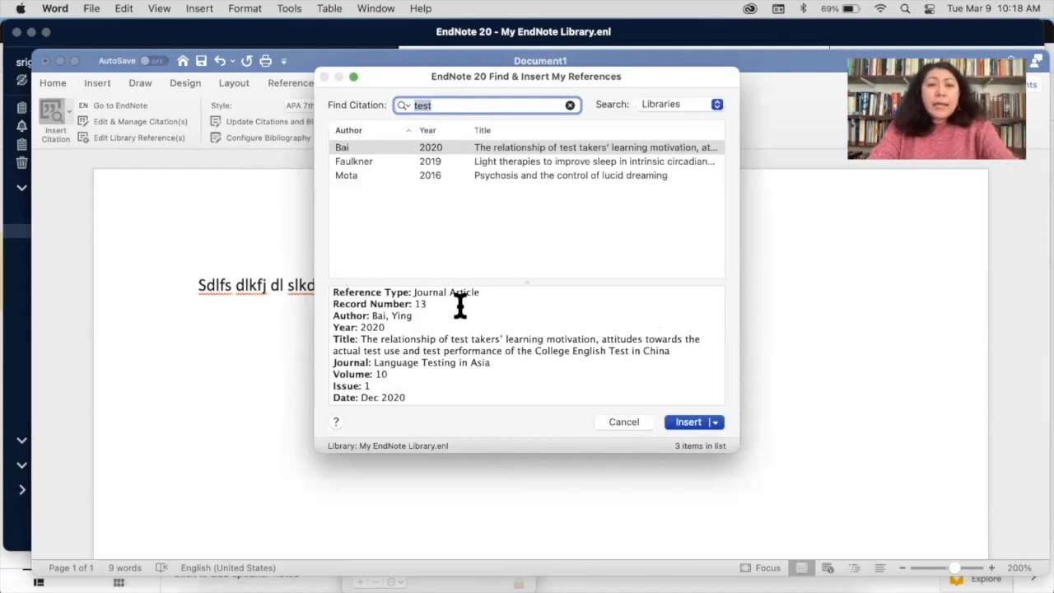
text(light)
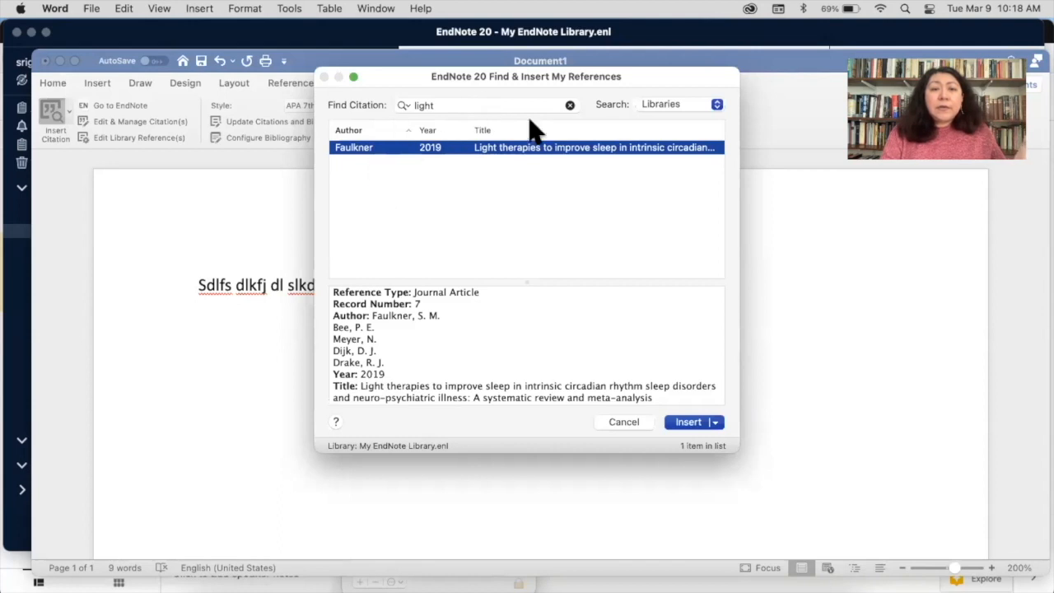
click(714, 423)
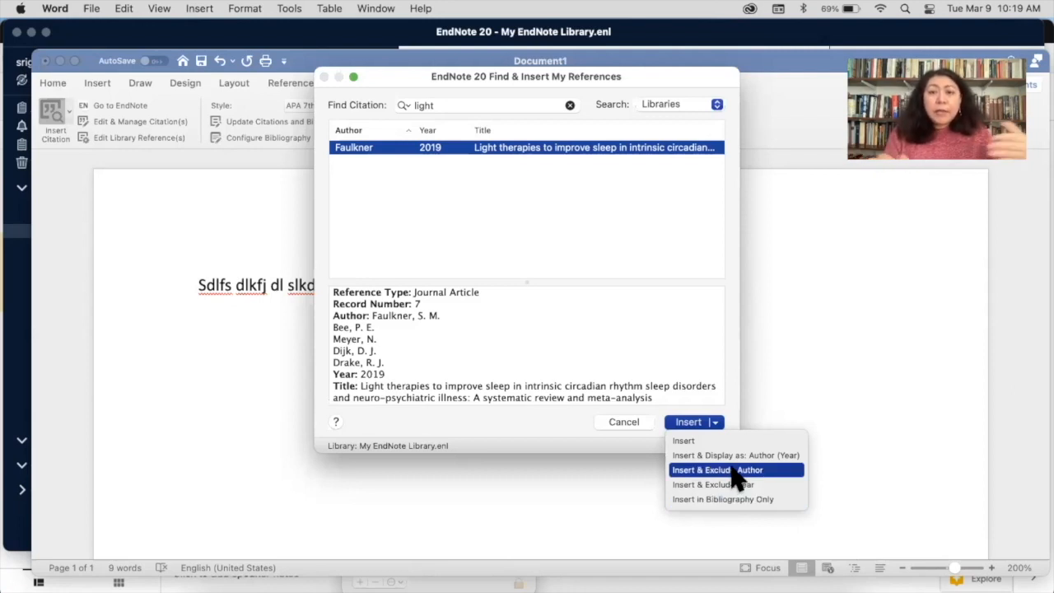
click(693, 443)
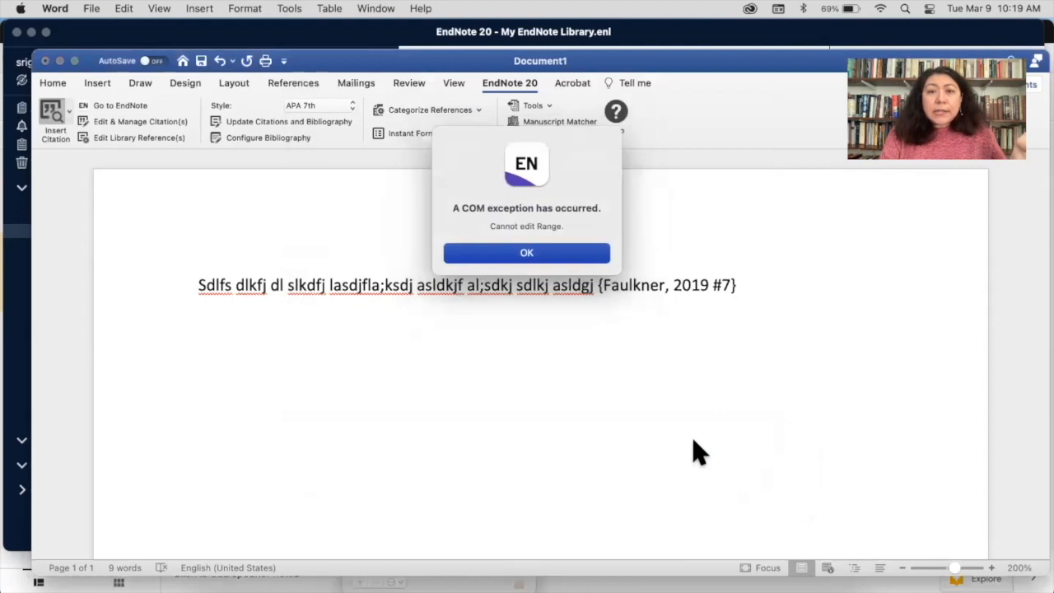
Dismiss the COM exception alert, move the Word window up-left, and check the Tools menu
click(554, 257)
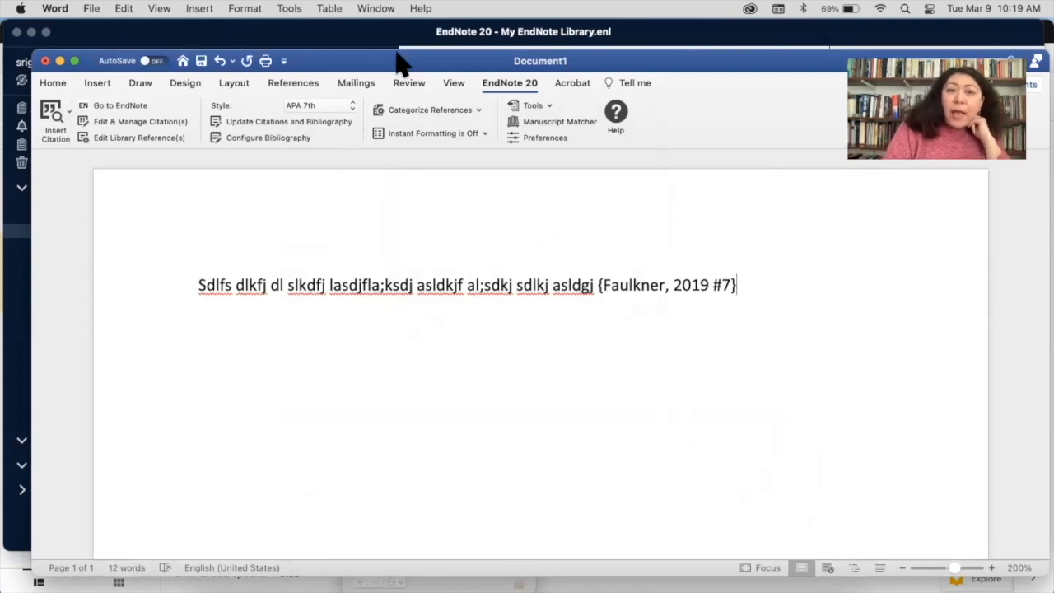
drag(400, 62, 366, 33)
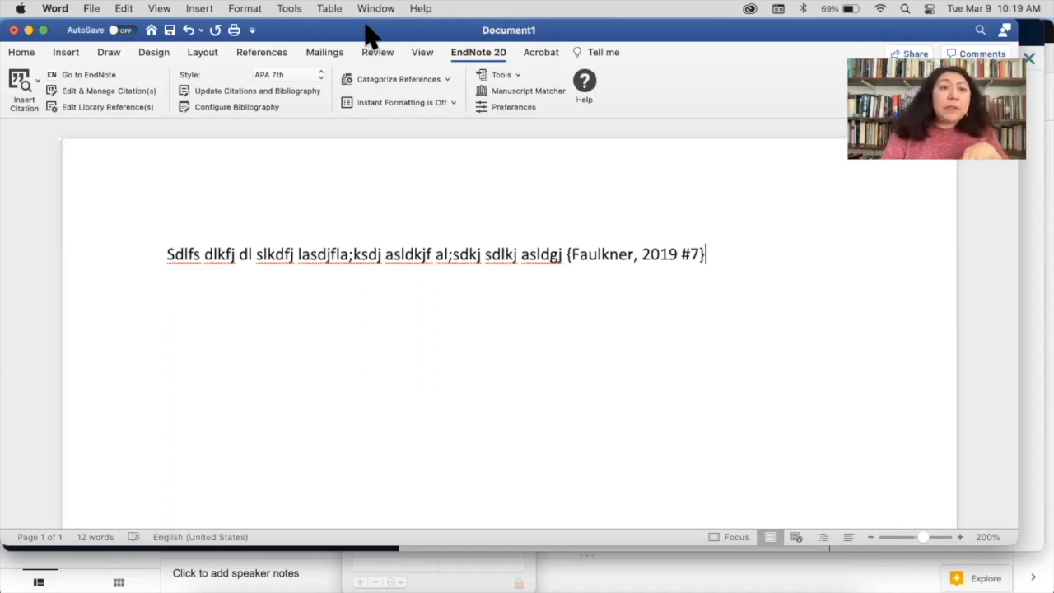
click(287, 9)
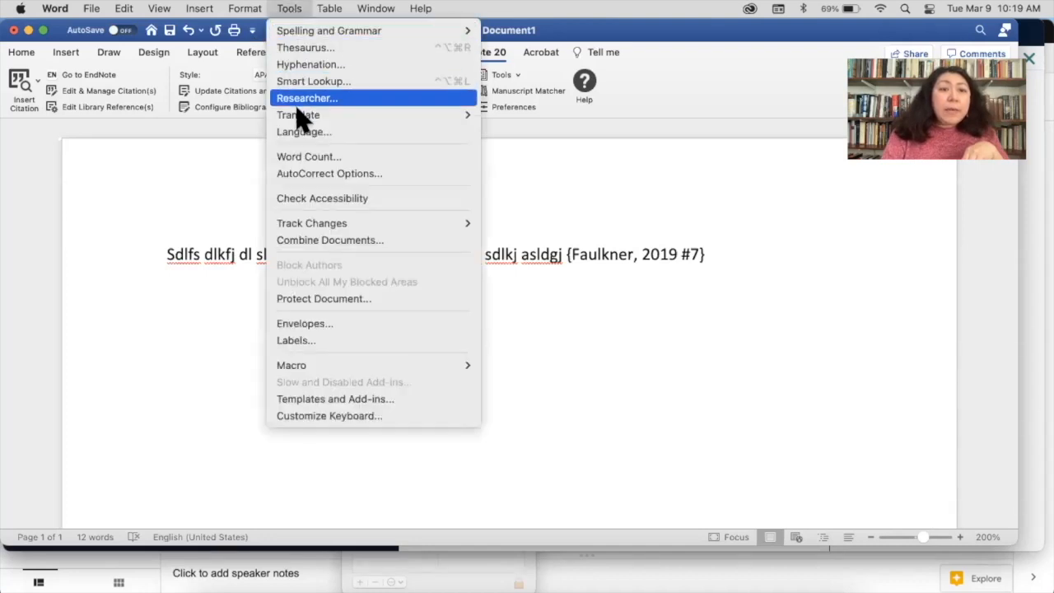
Uncheck the Mendeley-word2016-1.19.8.dotm add-in in Templates and Add-ins, leaving the EndNote templates checked
click(349, 400)
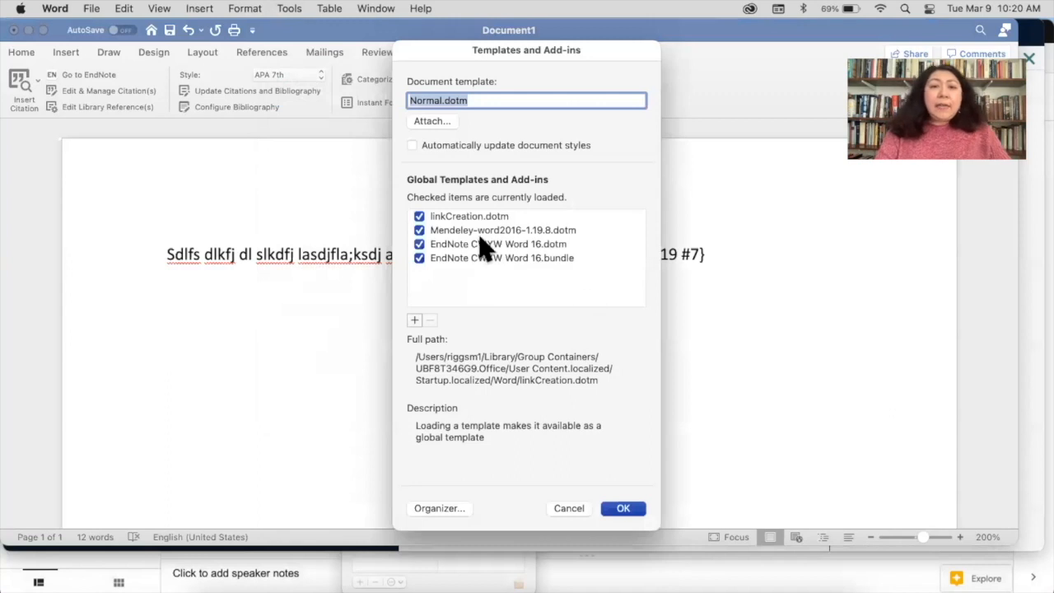
click(419, 231)
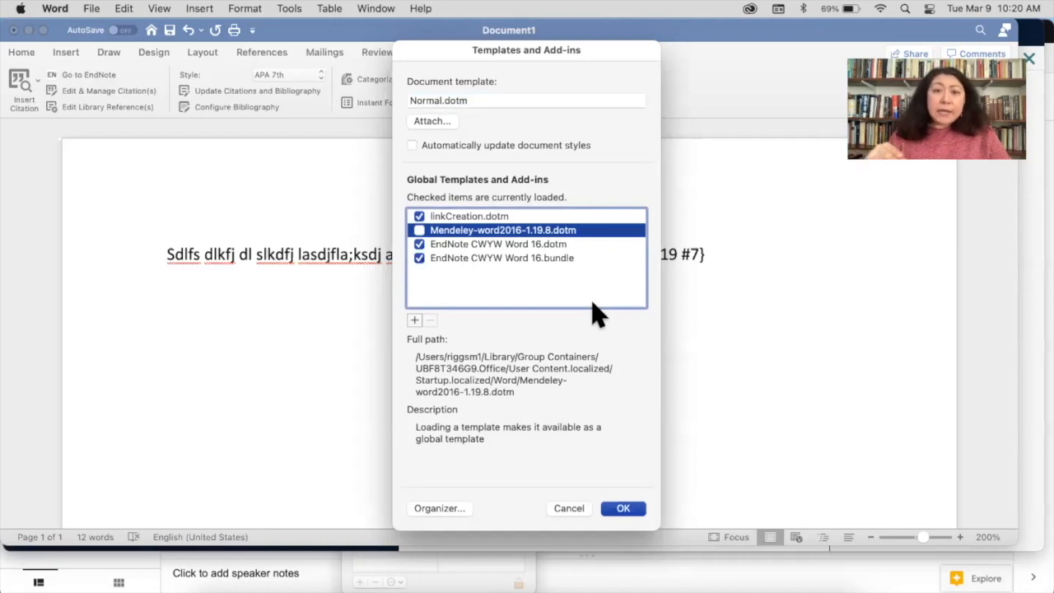
click(628, 511)
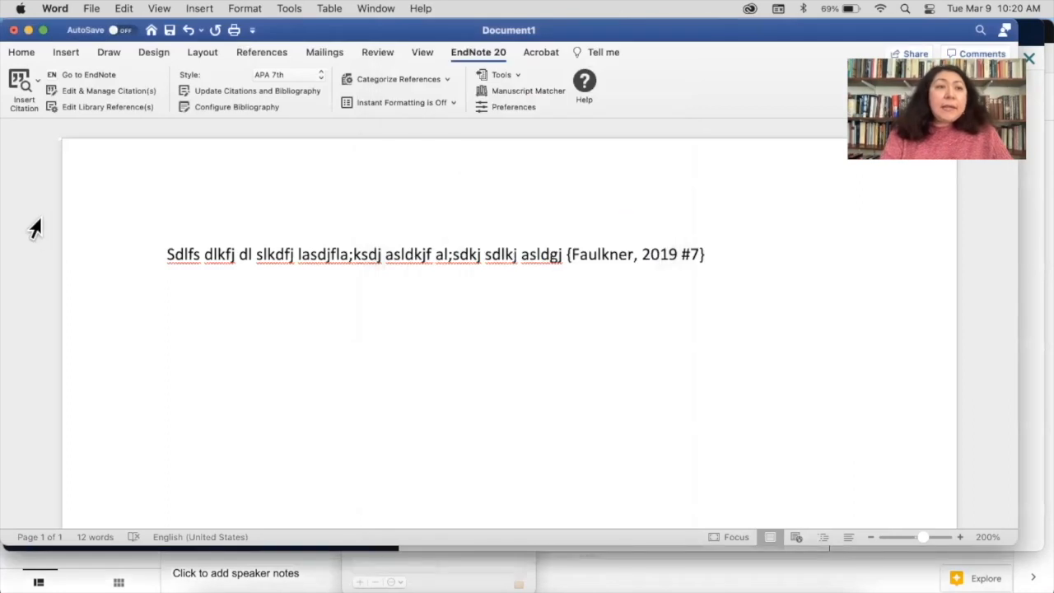
Close Document1 without saving and start a blank document containing the placeholder text 'sdkjflaksdjfl;kasjd'
click(12, 30)
click(310, 351)
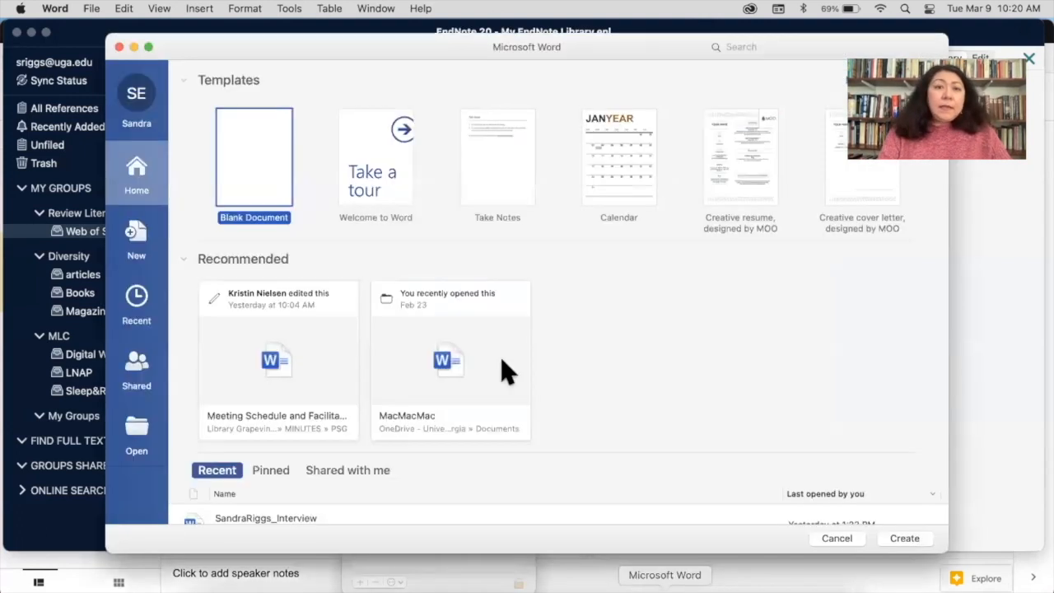
double_click(269, 175)
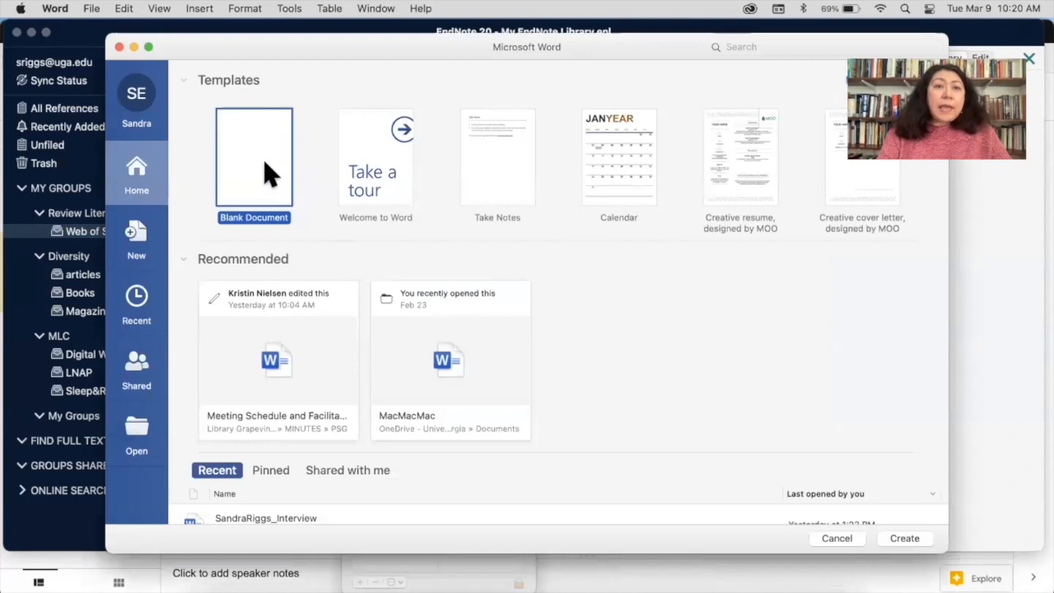
text(sdkjflaksdjfl;kasjd)
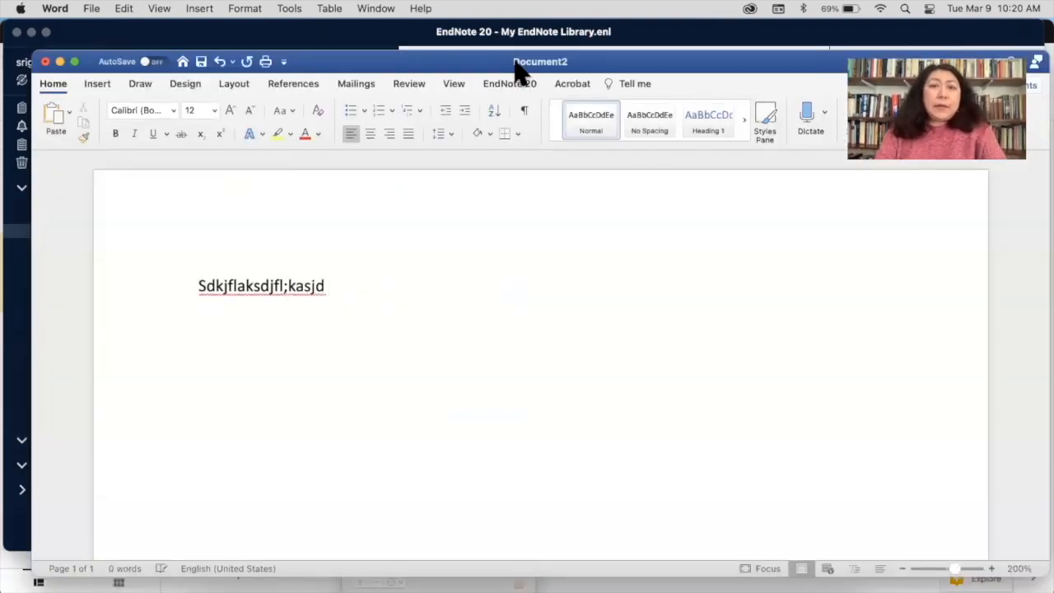
Insert the Faulkner 2019 citation found by searching 'light' in the EndNote library
click(520, 92)
click(64, 117)
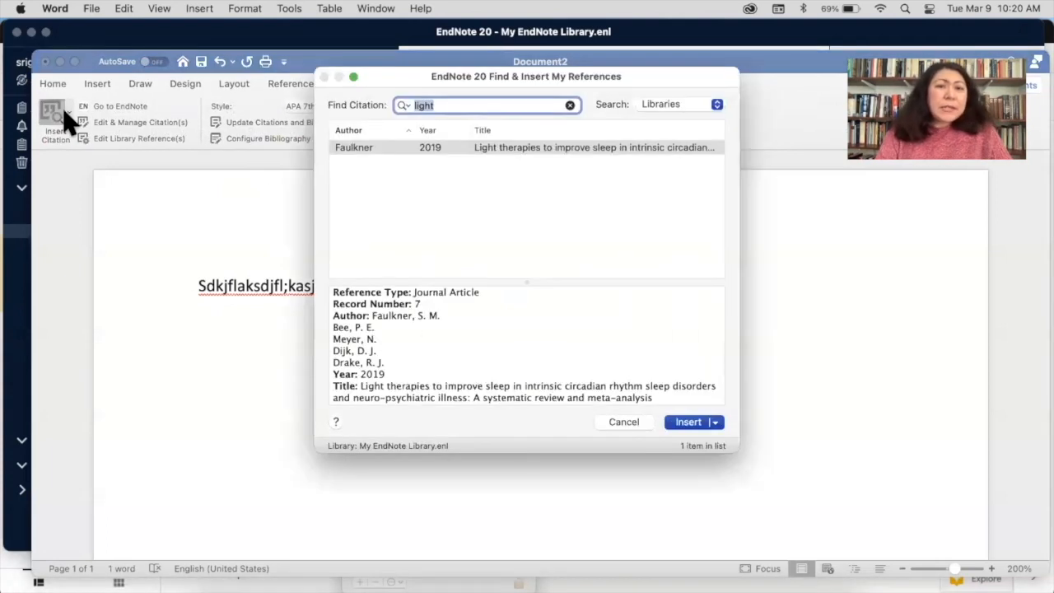
click(690, 421)
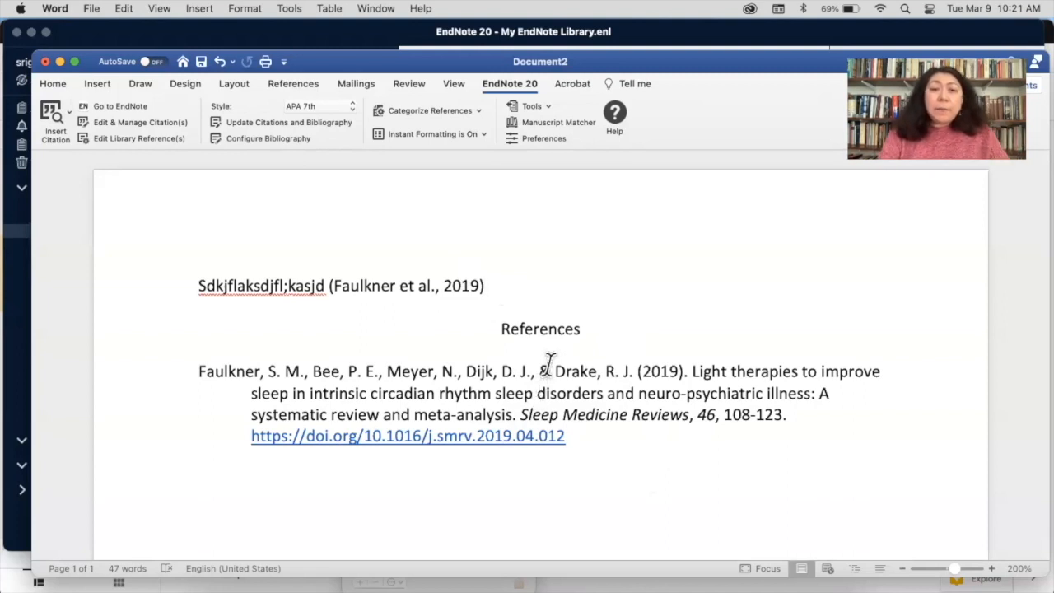
Add a blank line after the citation and insert a page break so References starts on page 2
key(Return)
key(Return)
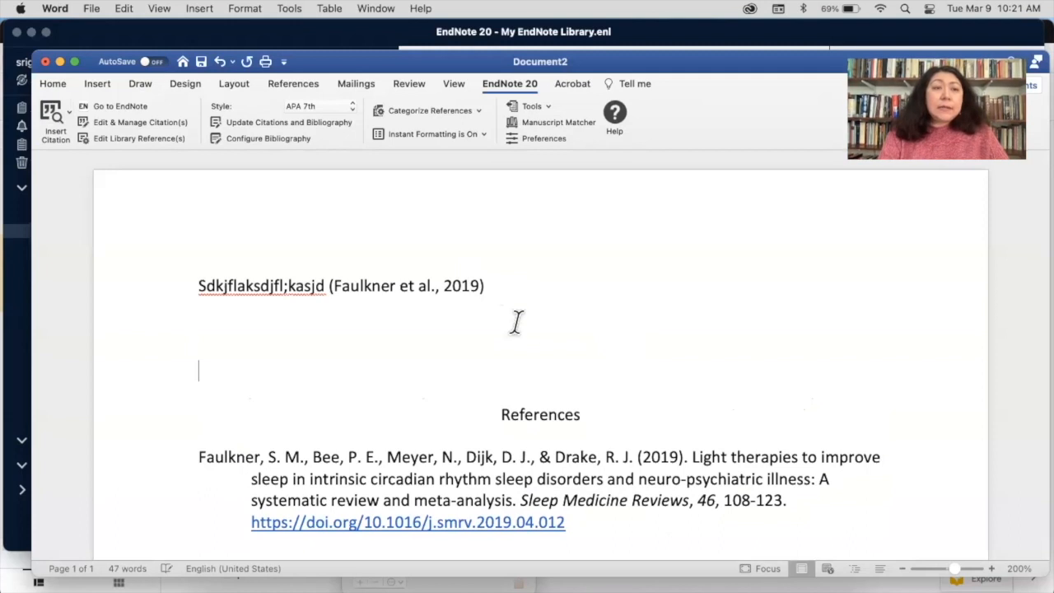
click(99, 85)
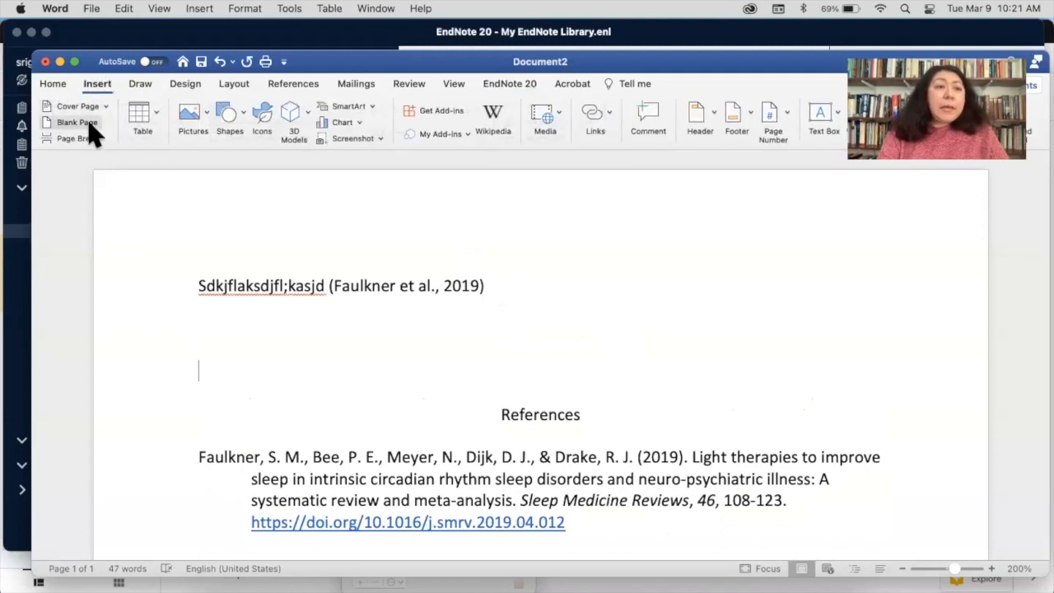
click(82, 139)
Place the cursor below the citation on page 1 and check the References page below
scroll(356, 339, up, 5)
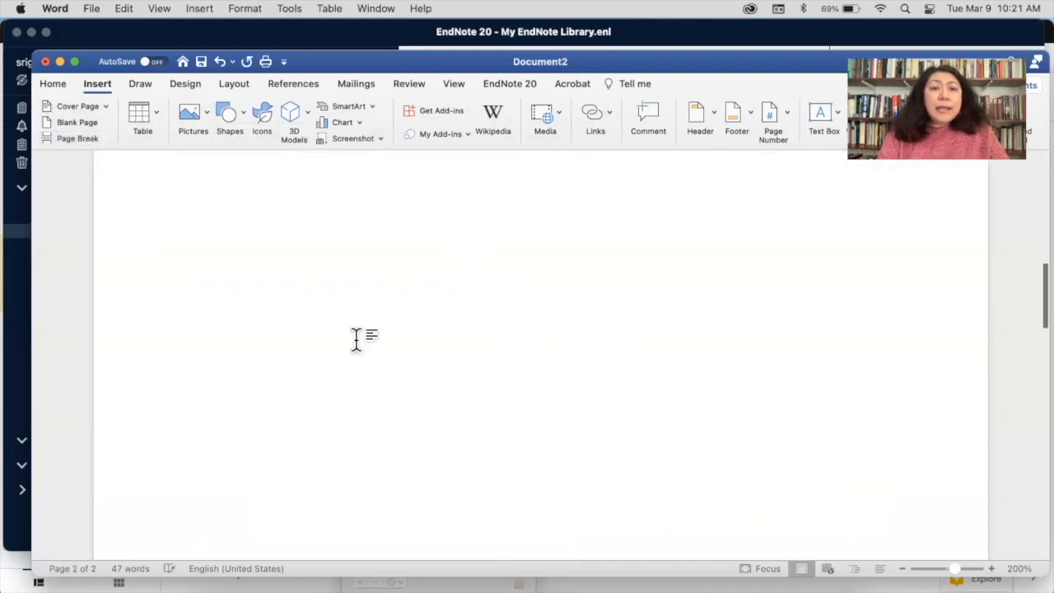
click(362, 404)
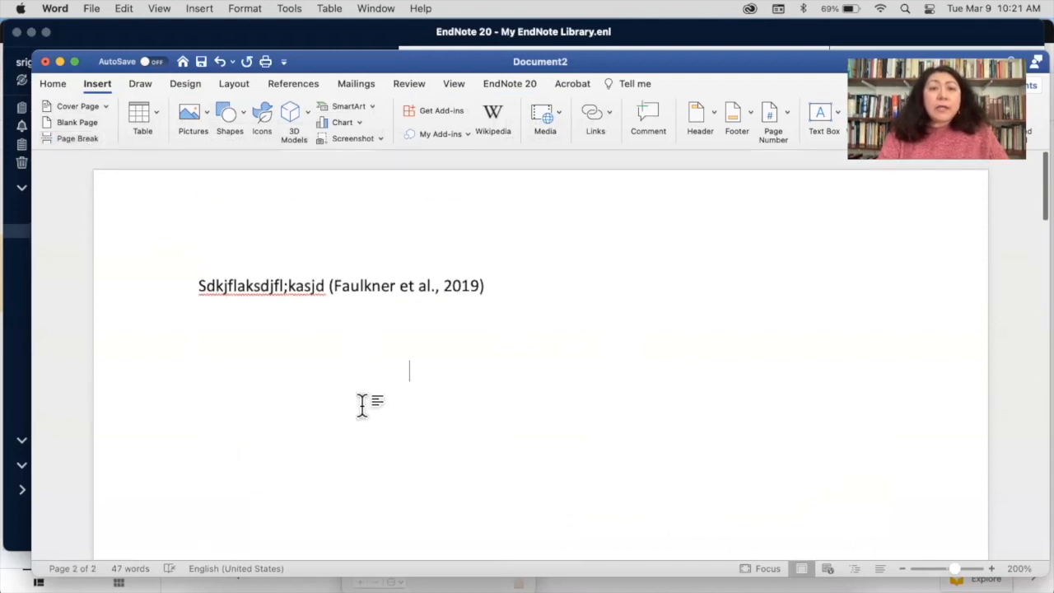
click(200, 414)
scroll(200, 414, down, 3)
scroll(200, 414, down, 6)
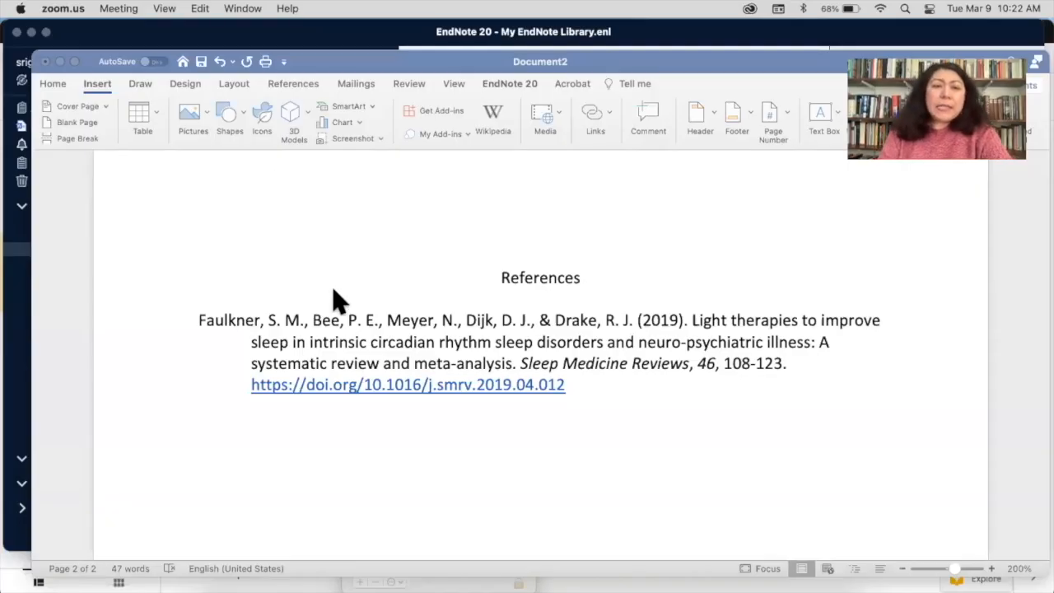
scroll(362, 334, up, 1)
scroll(362, 333, up, 5)
scroll(362, 327, down, 3)
scroll(362, 327, down, 10)
scroll(362, 327, up, 1)
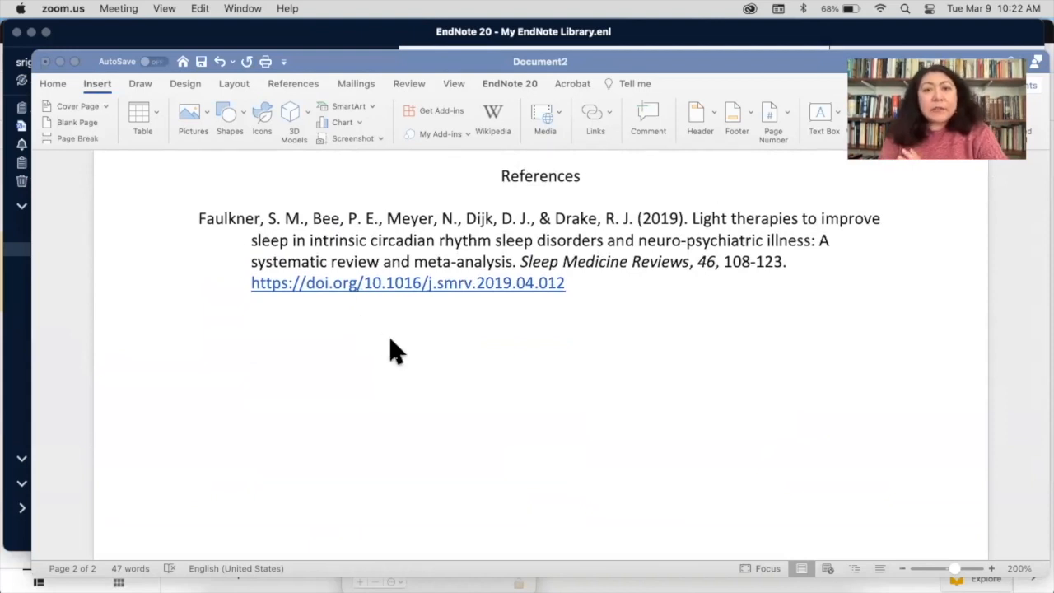
scroll(395, 350, up, 10)
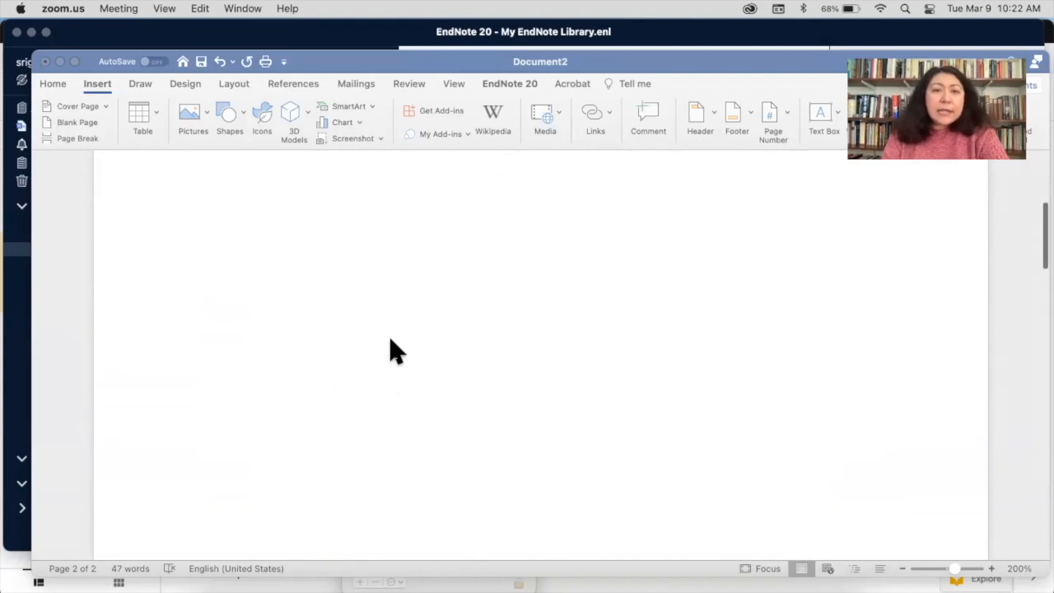
Select the inserted citation and choose MLA 8th from the EndNote Style list
scroll(393, 350, up, 5)
click(383, 282)
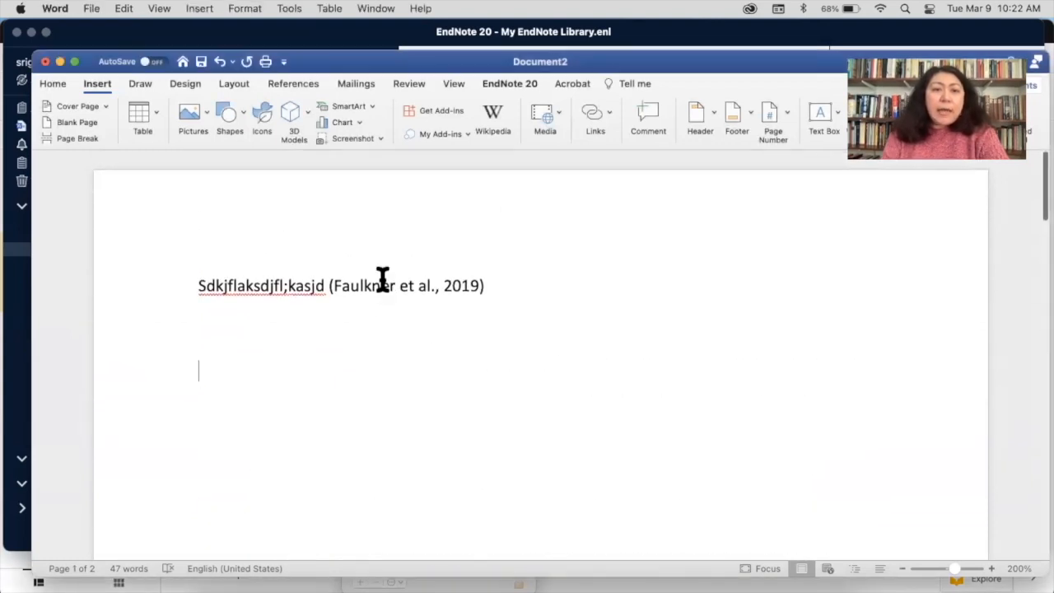
click(382, 281)
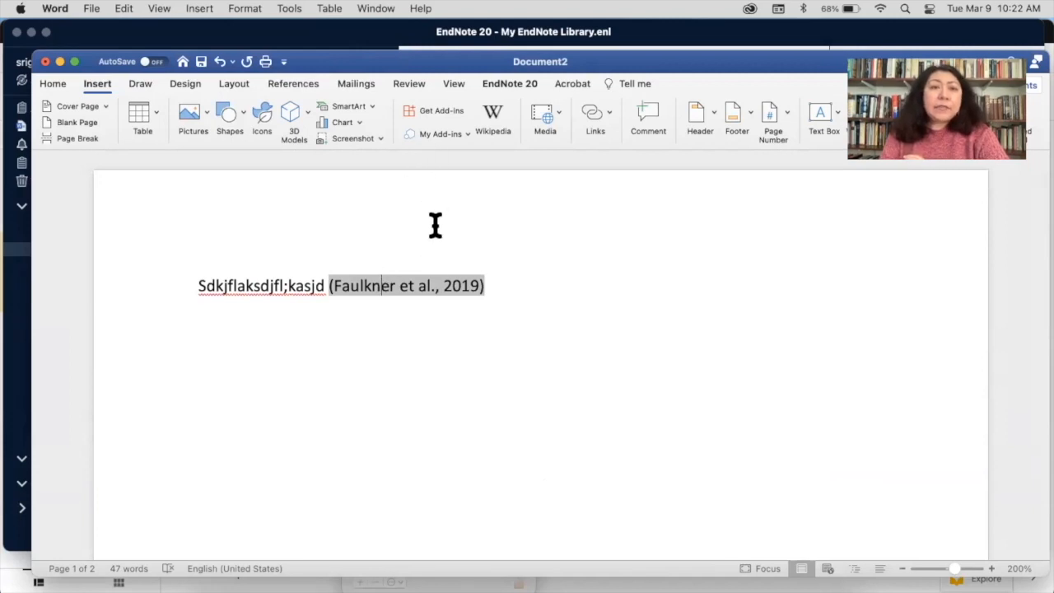
click(524, 85)
click(352, 107)
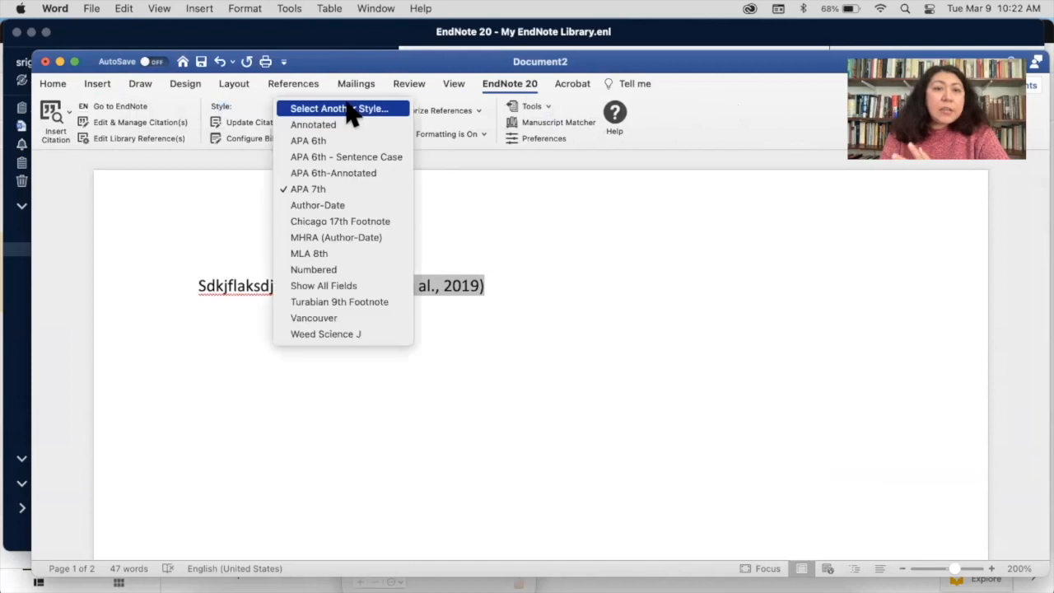
click(338, 254)
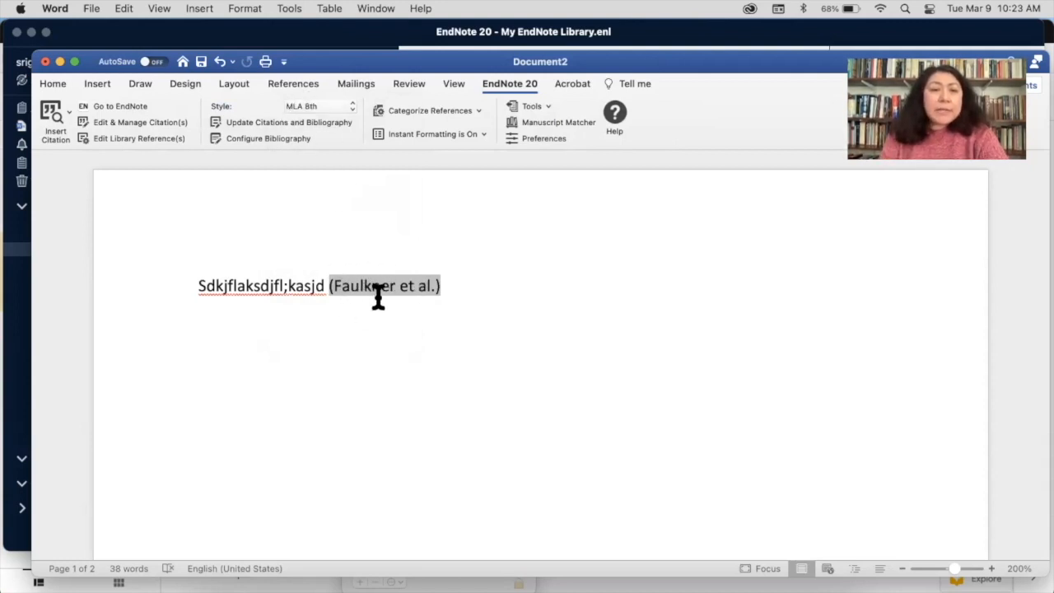
Select the first placeholder word and the (Faulkner et al.) citation in turn
double_click(249, 288)
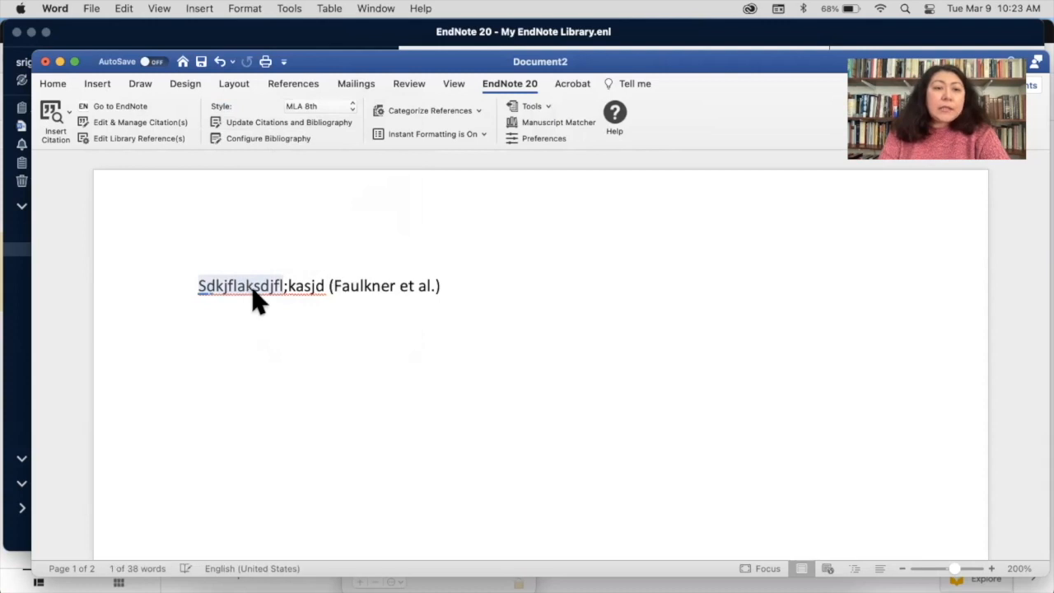
click(390, 289)
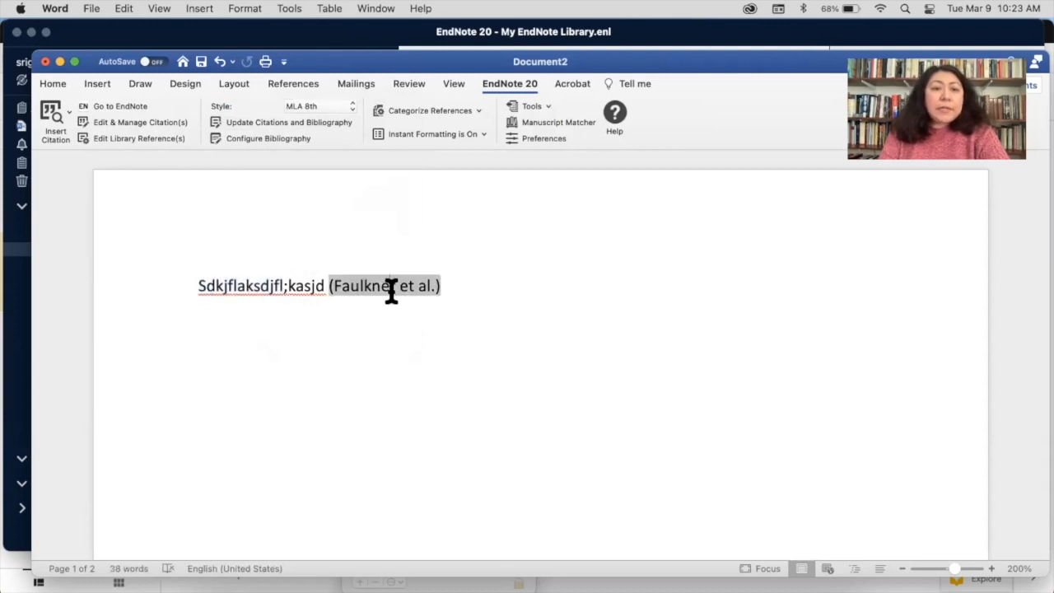
double_click(233, 284)
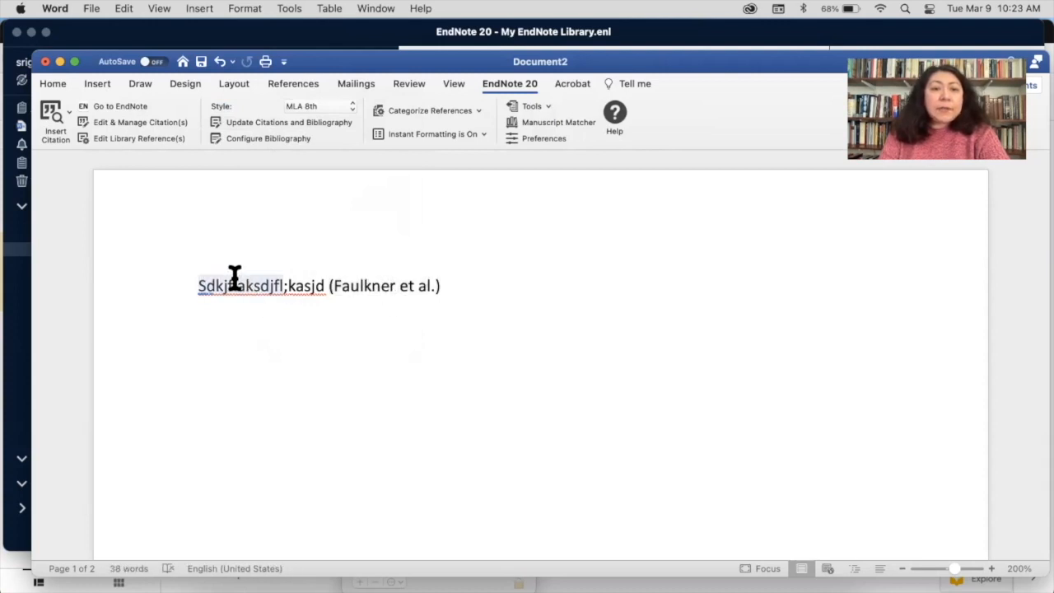
click(371, 284)
click(494, 310)
click(374, 285)
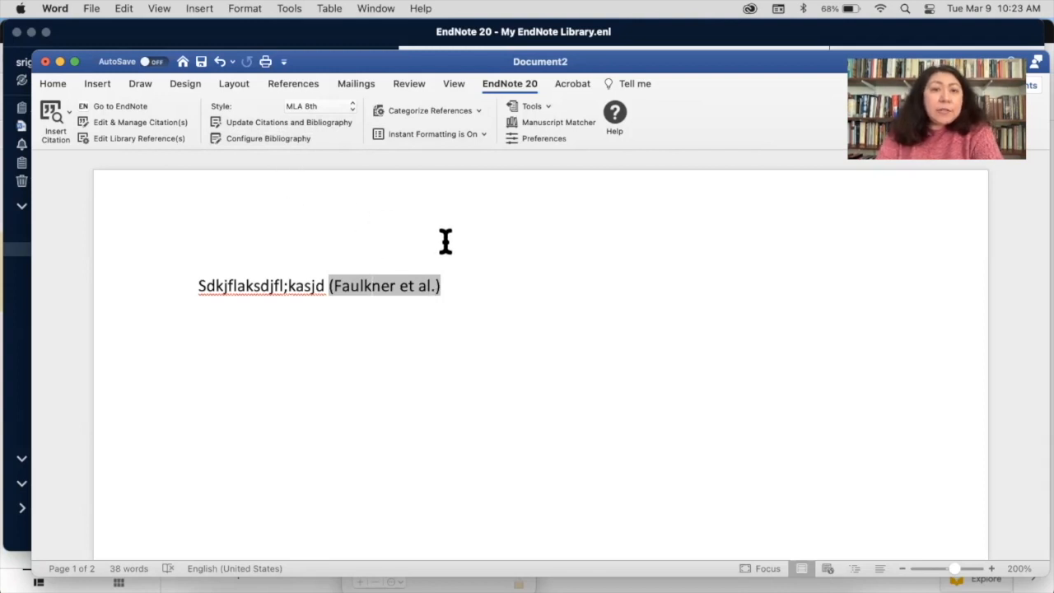
In Configure Bibliography's Layout, select the References title, choose Times New Roman, and set Double spacing
click(280, 138)
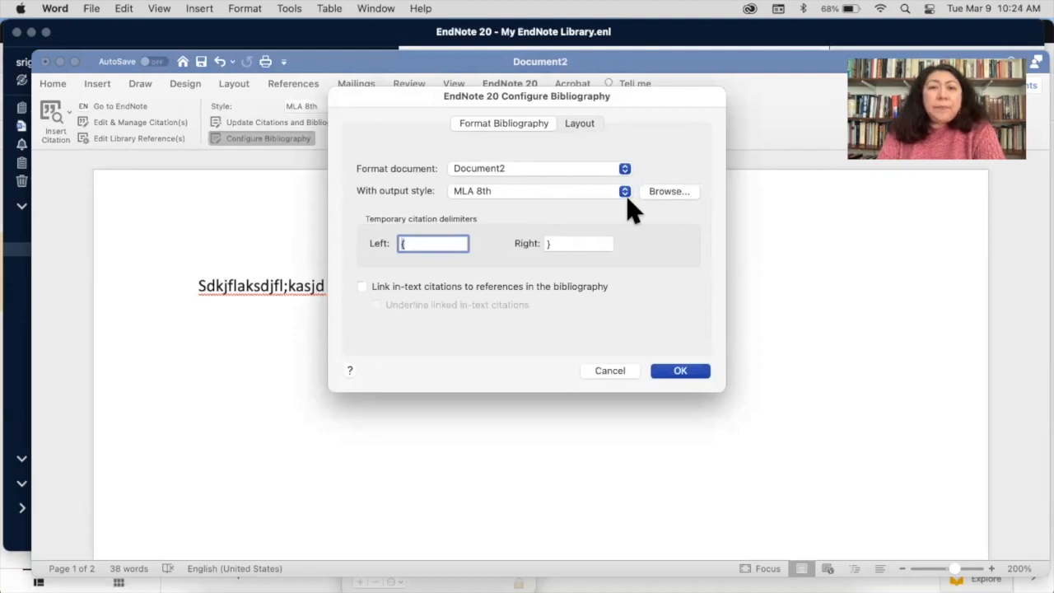
click(578, 126)
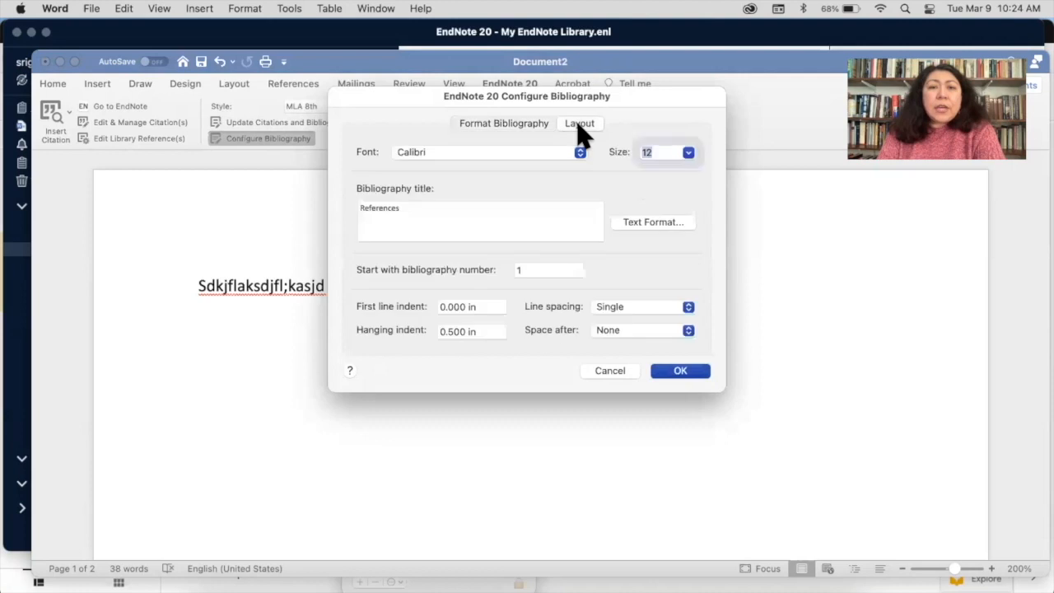
click(427, 214)
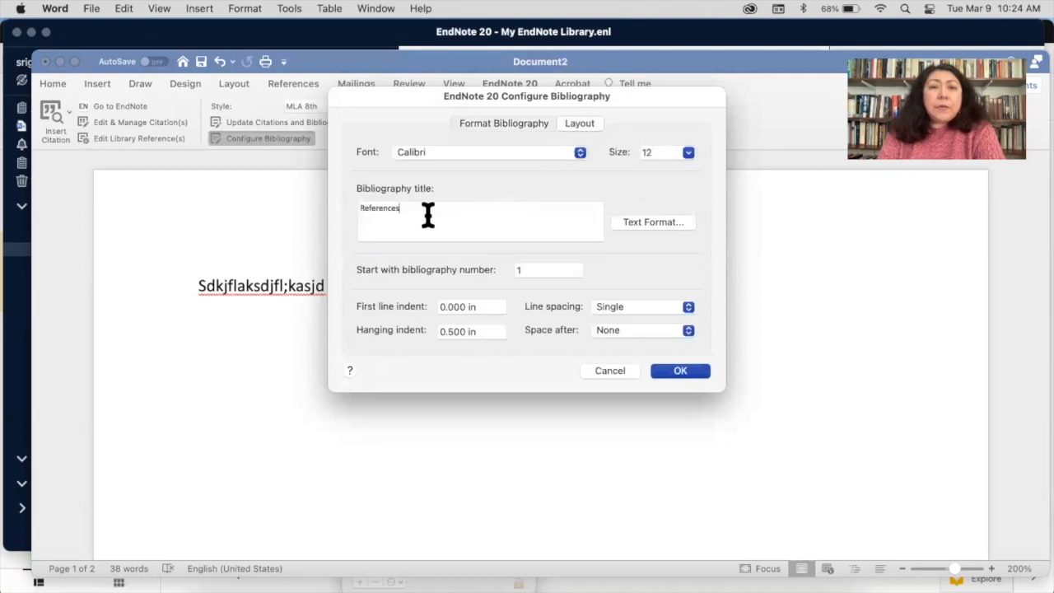
drag(427, 214, 317, 216)
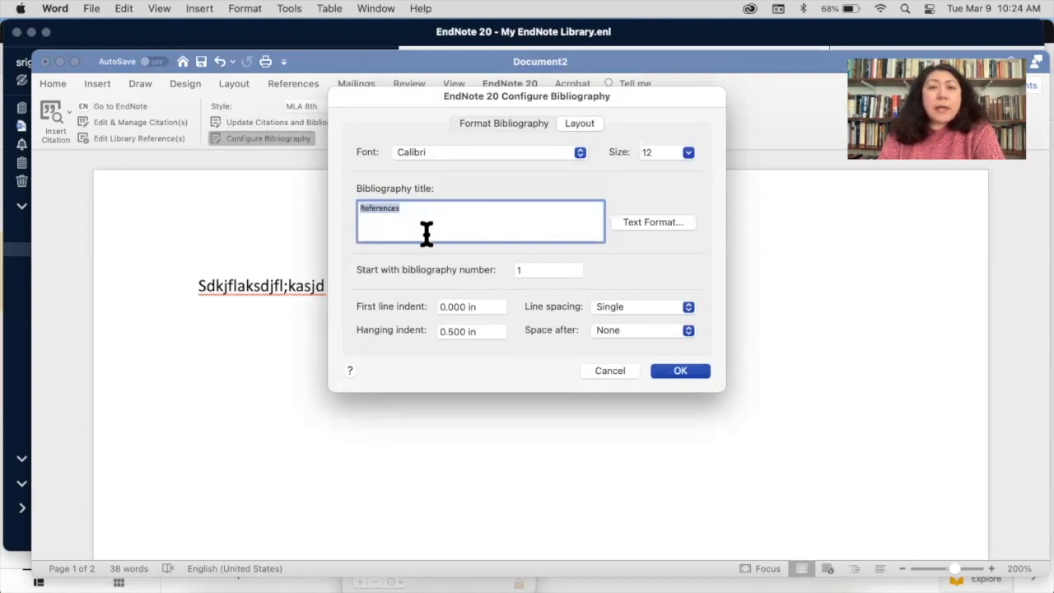
click(556, 154)
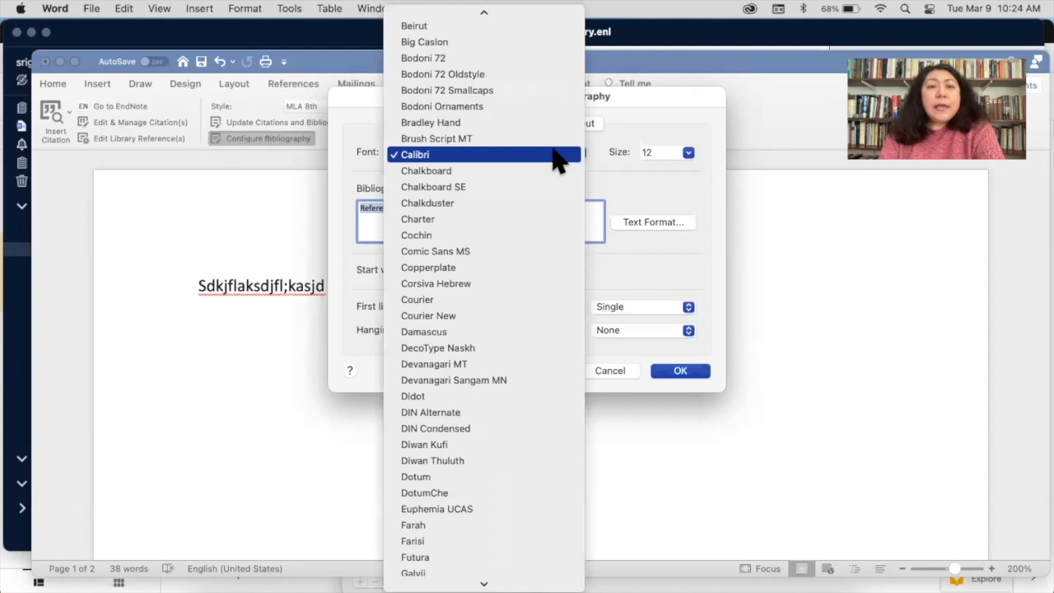
scroll(536, 408, down, 20)
click(536, 391)
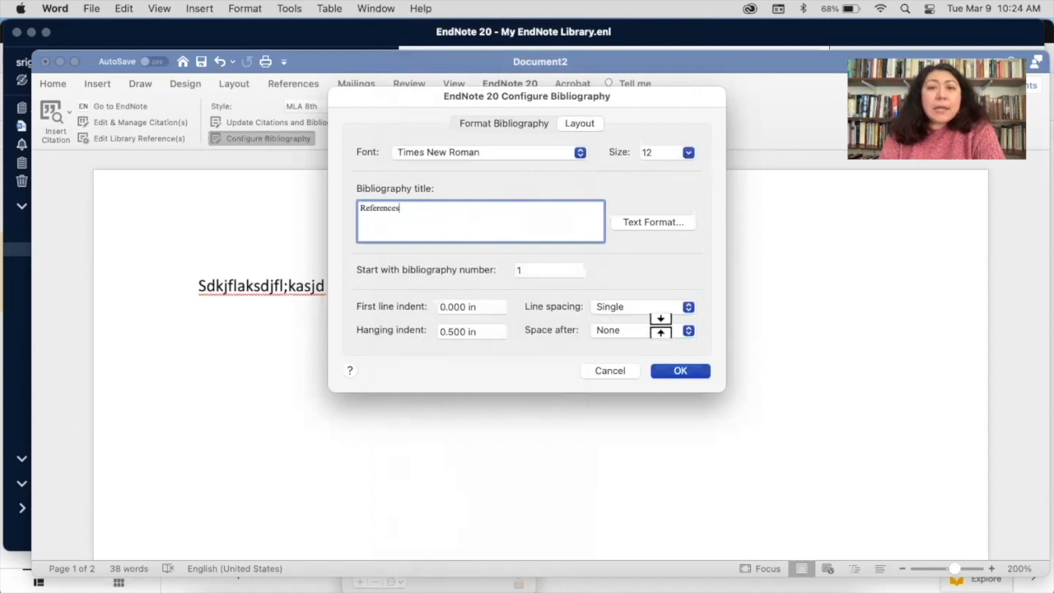
click(630, 307)
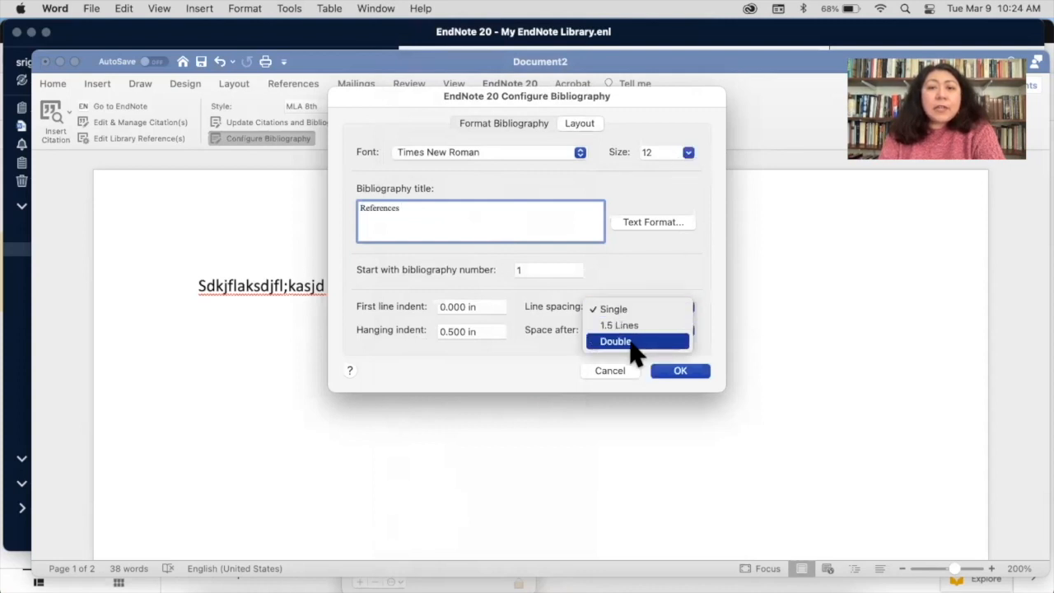
click(636, 344)
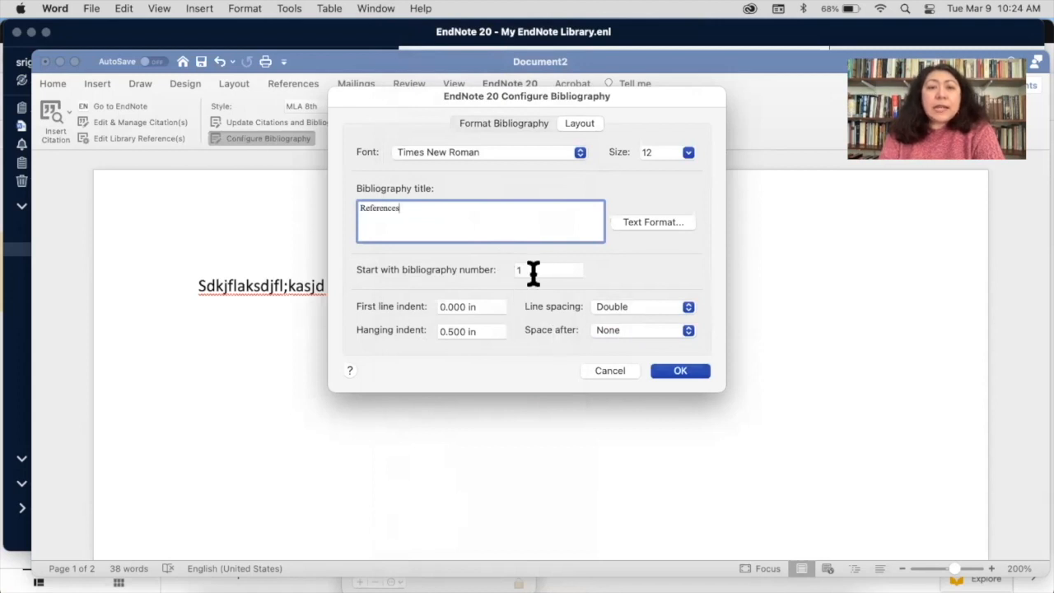
click(680, 371)
scroll(673, 371, down, 5)
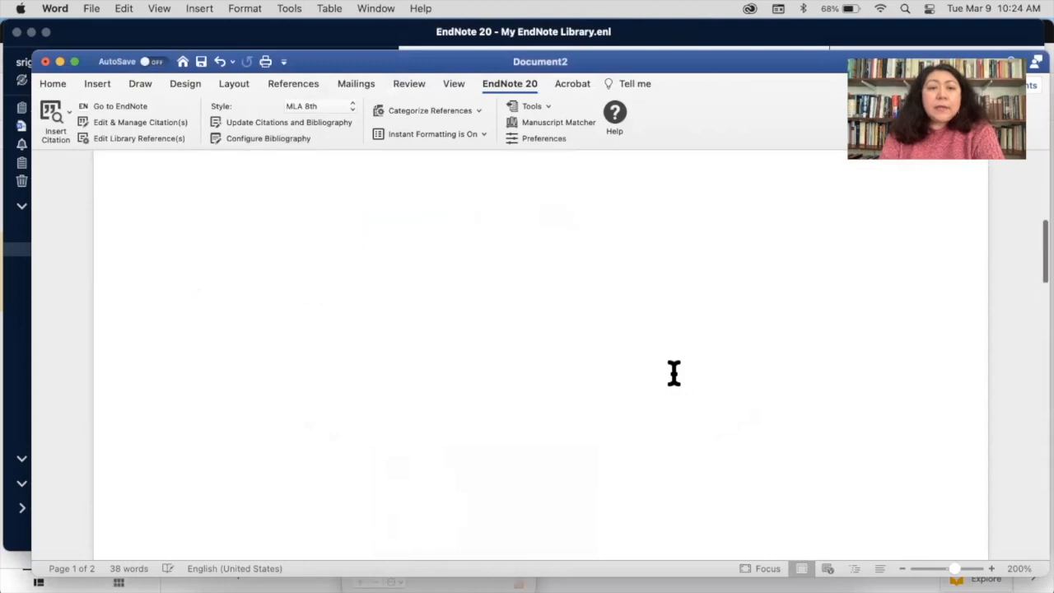
scroll(674, 372, down, 5)
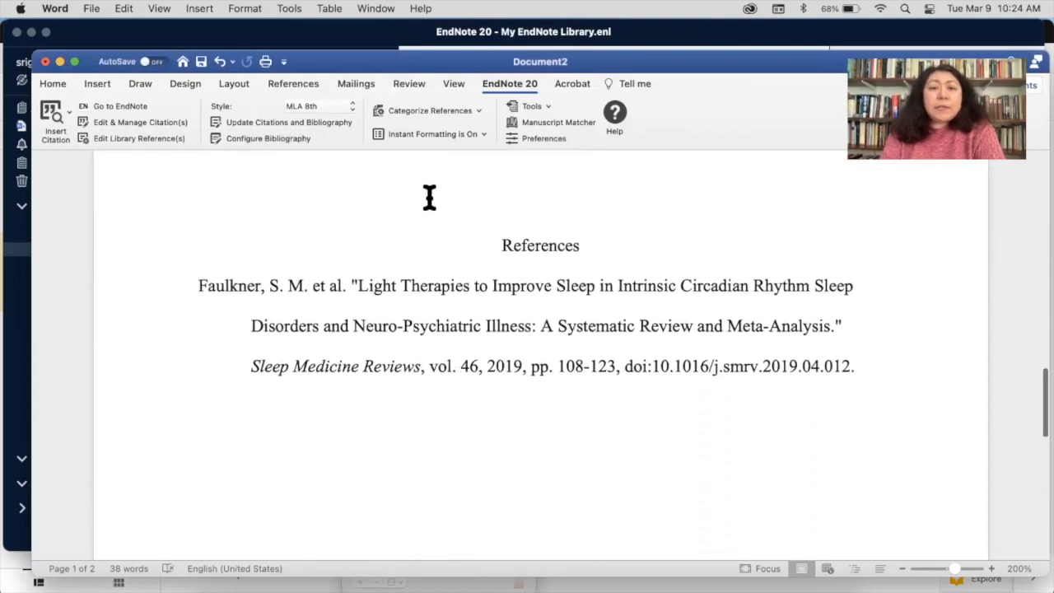
click(878, 397)
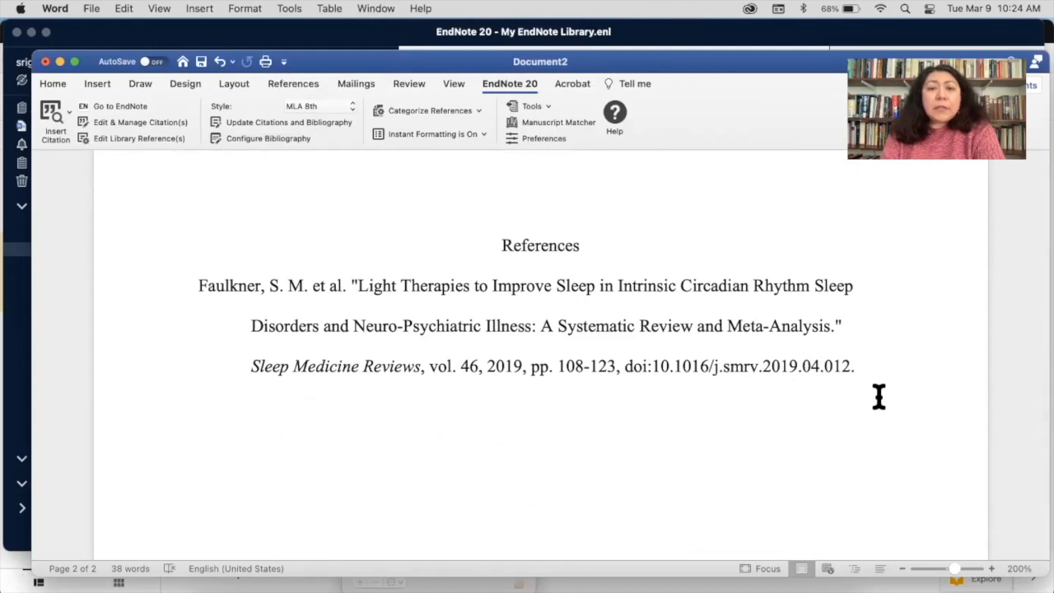
scroll(878, 397, up, 15)
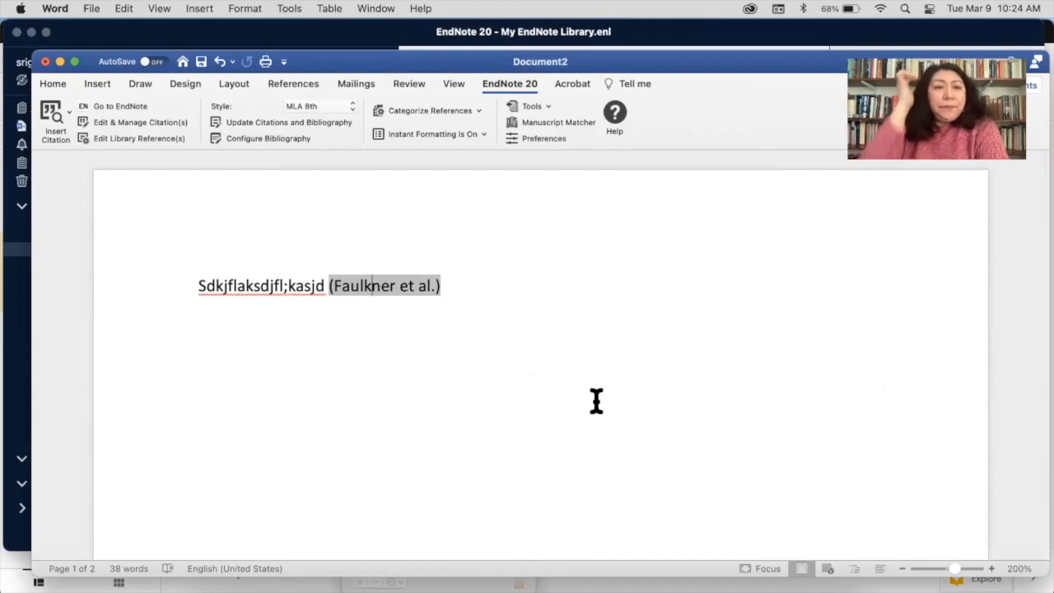
Enter 1-15 in the Pages field for the Faulkner citation in Edit & Manage Citation(s)
click(140, 121)
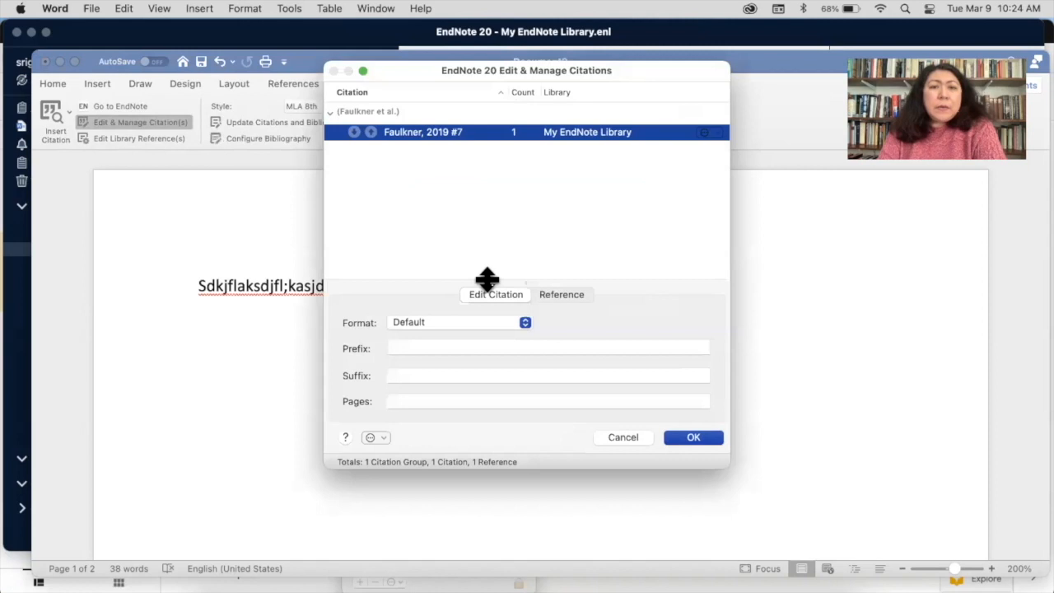
click(422, 396)
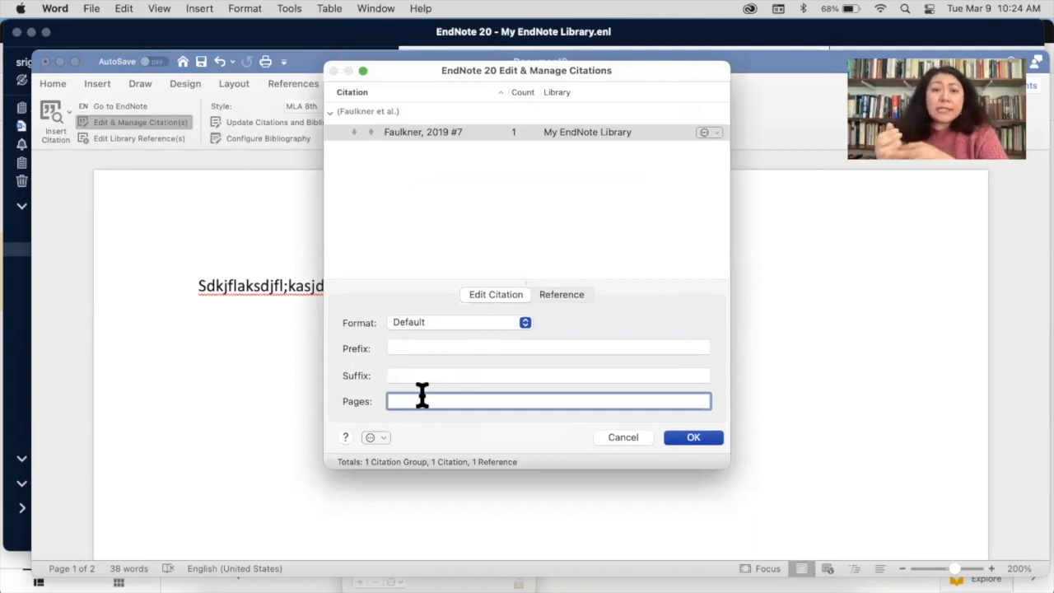
text(1)
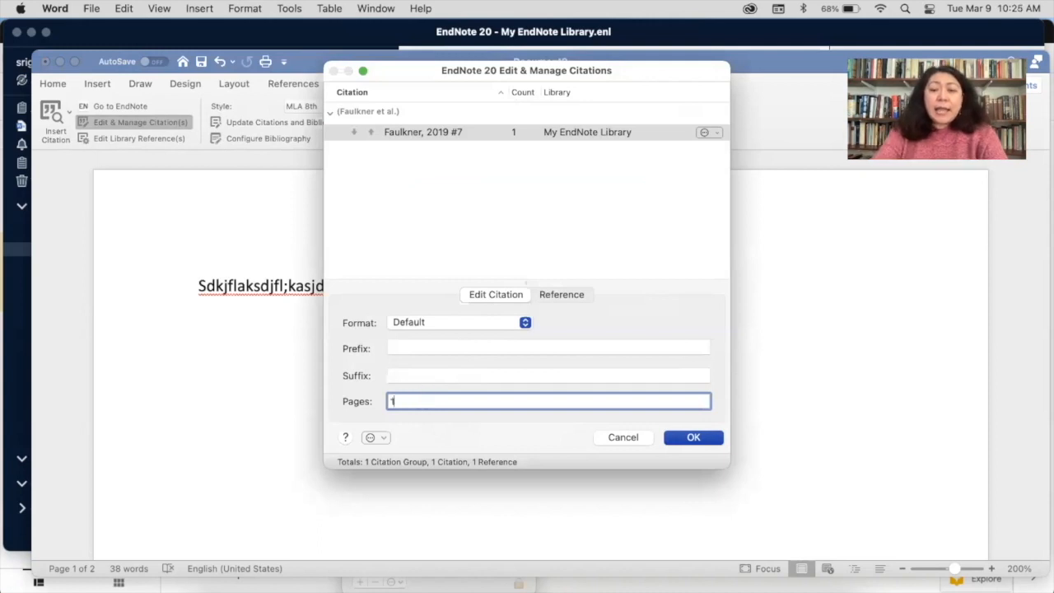
text(-15)
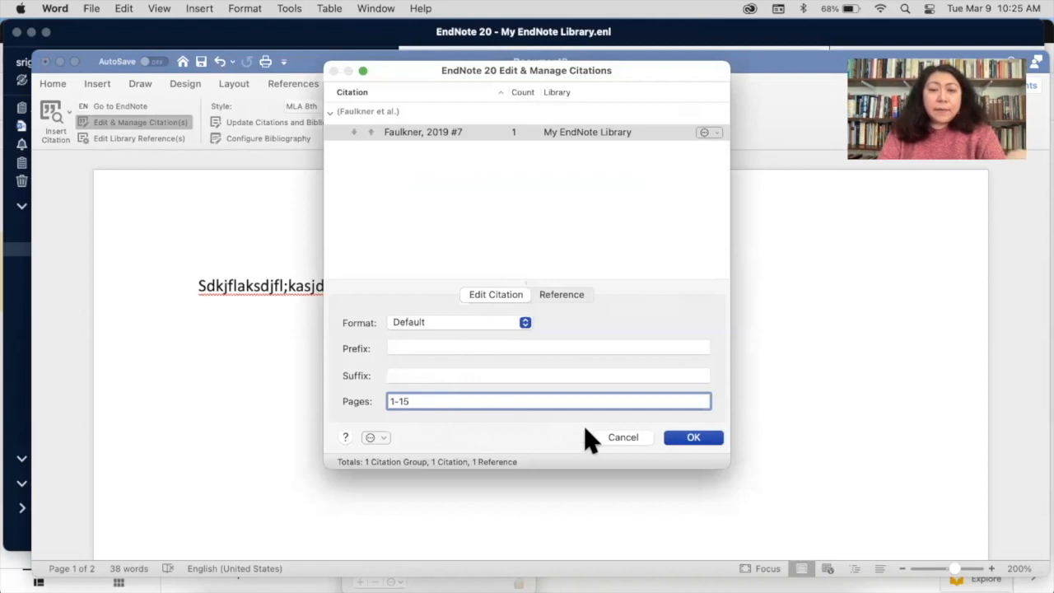
click(693, 440)
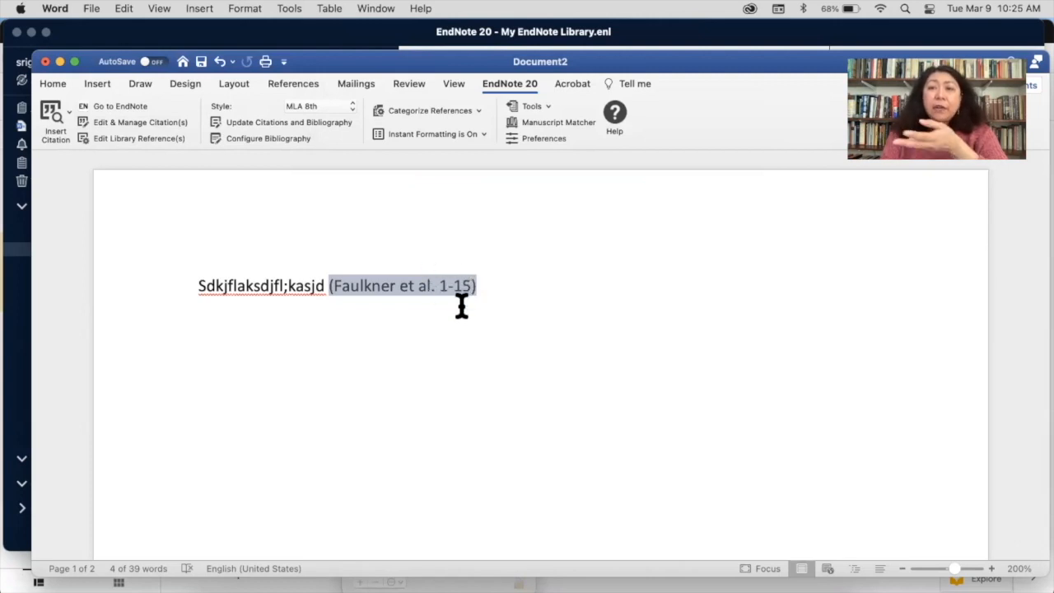
scroll(459, 366, up, 1)
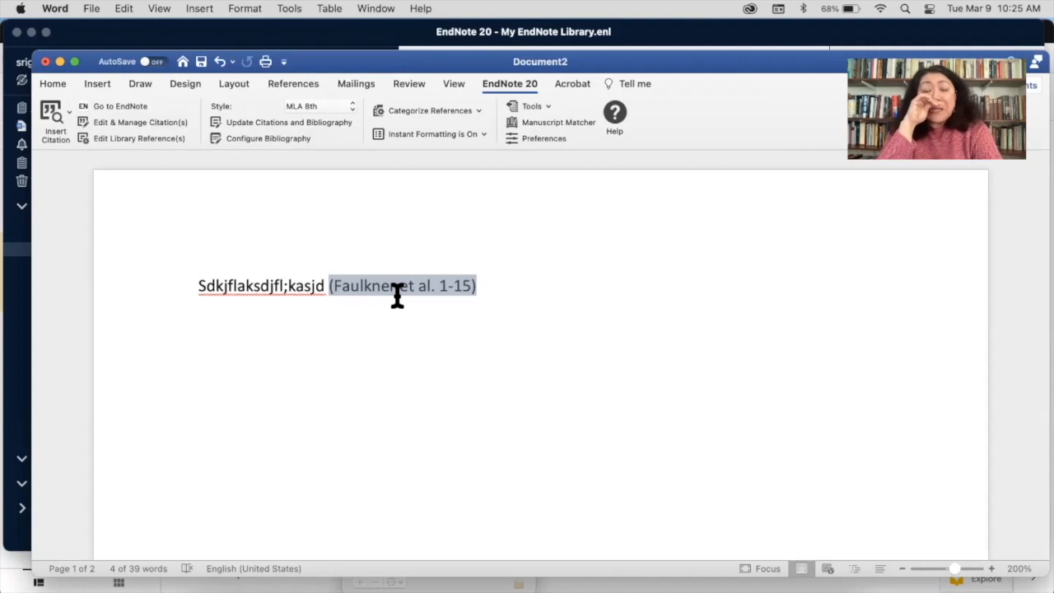
scroll(437, 403, down, 3)
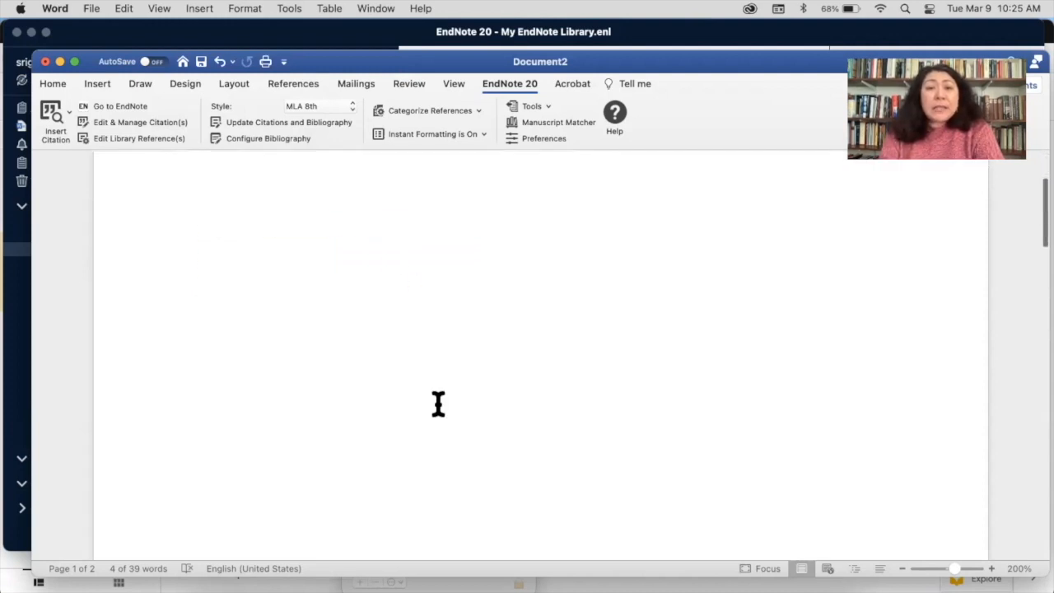
scroll(437, 407, up, 5)
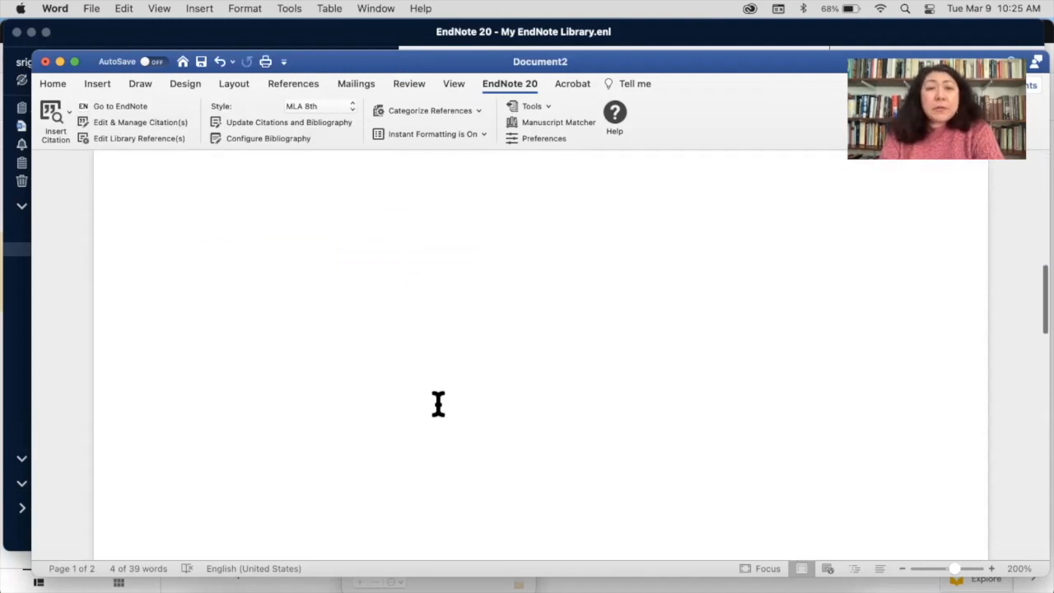
scroll(437, 410, down, 10)
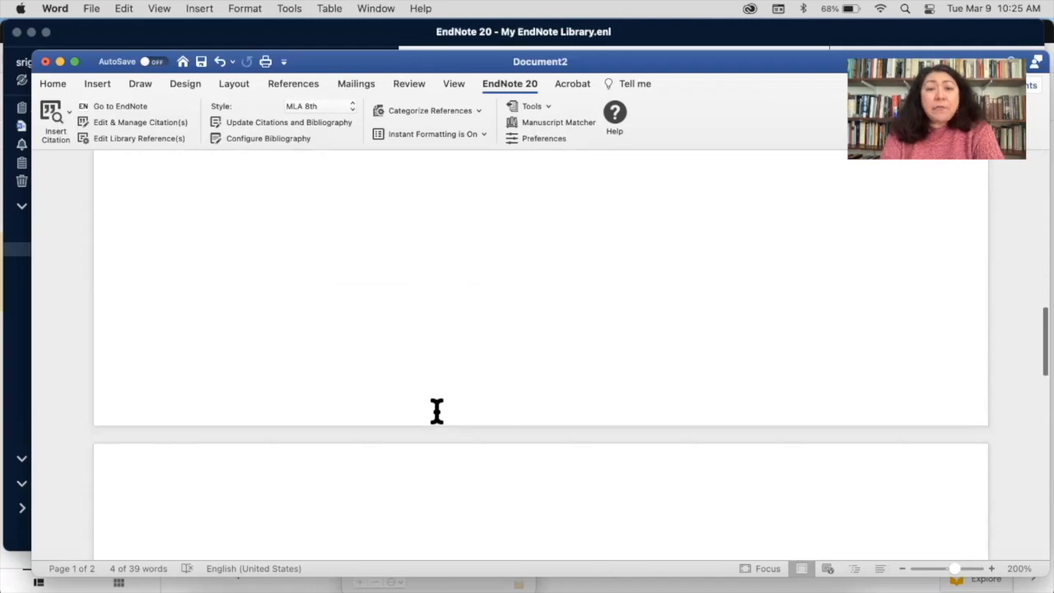
scroll(436, 409, down, 2)
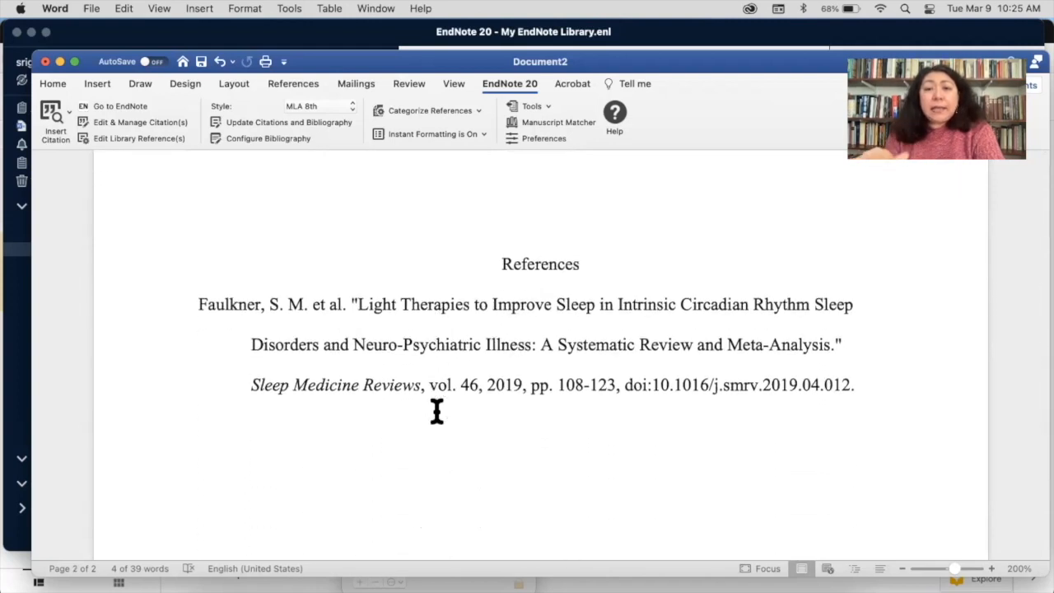
click(447, 350)
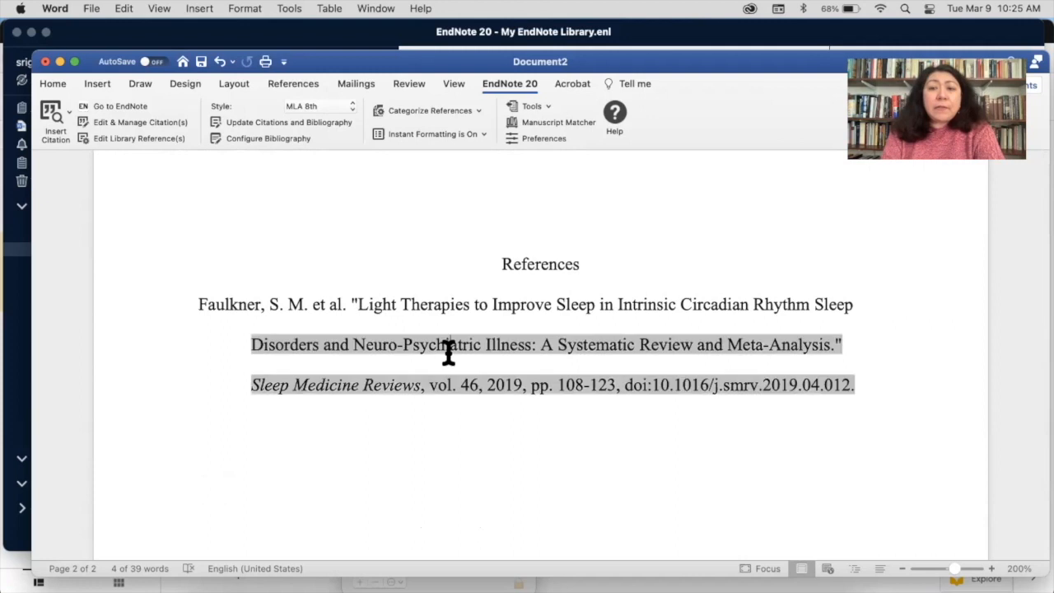
click(414, 212)
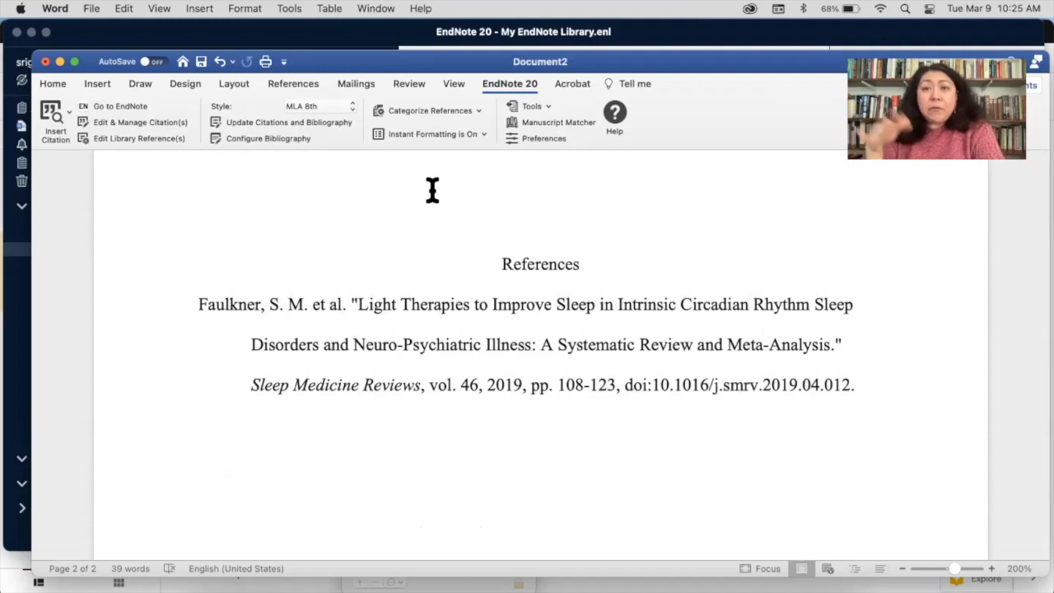
Run Convert to Plain Text, first saving the original document to Documents
click(550, 111)
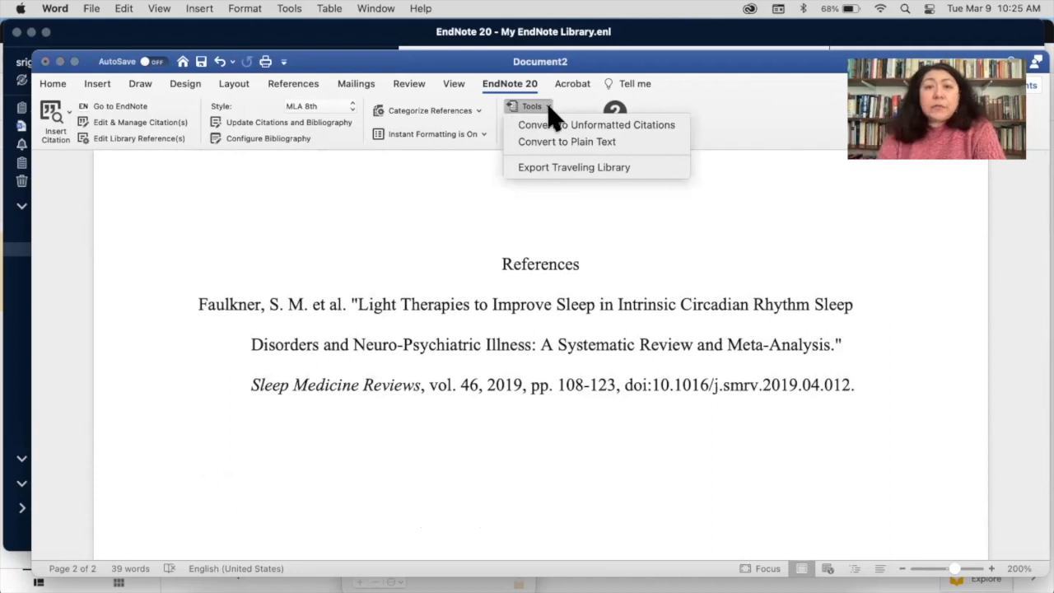
click(567, 146)
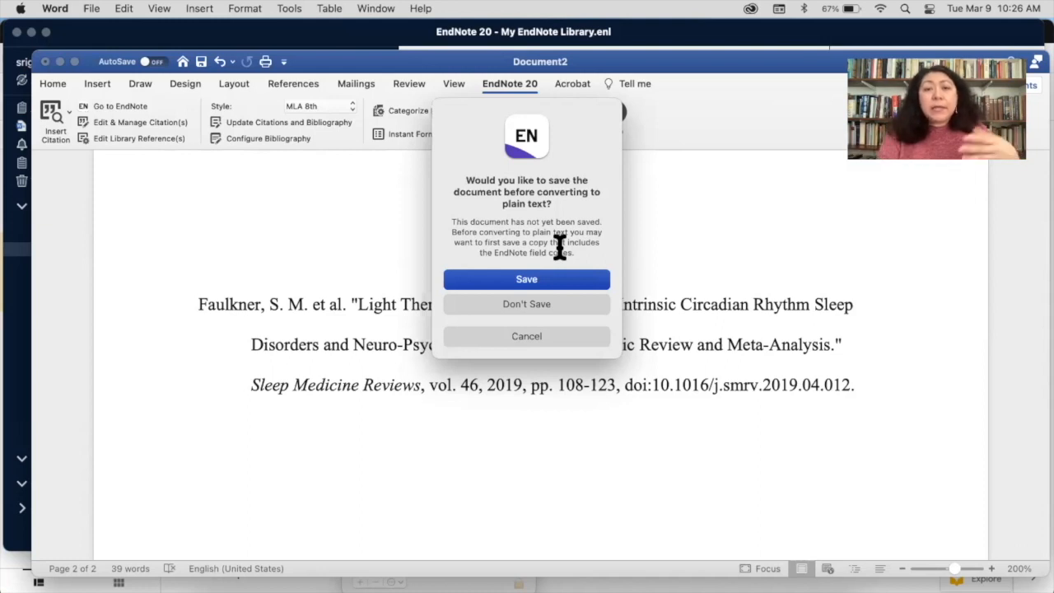
click(536, 280)
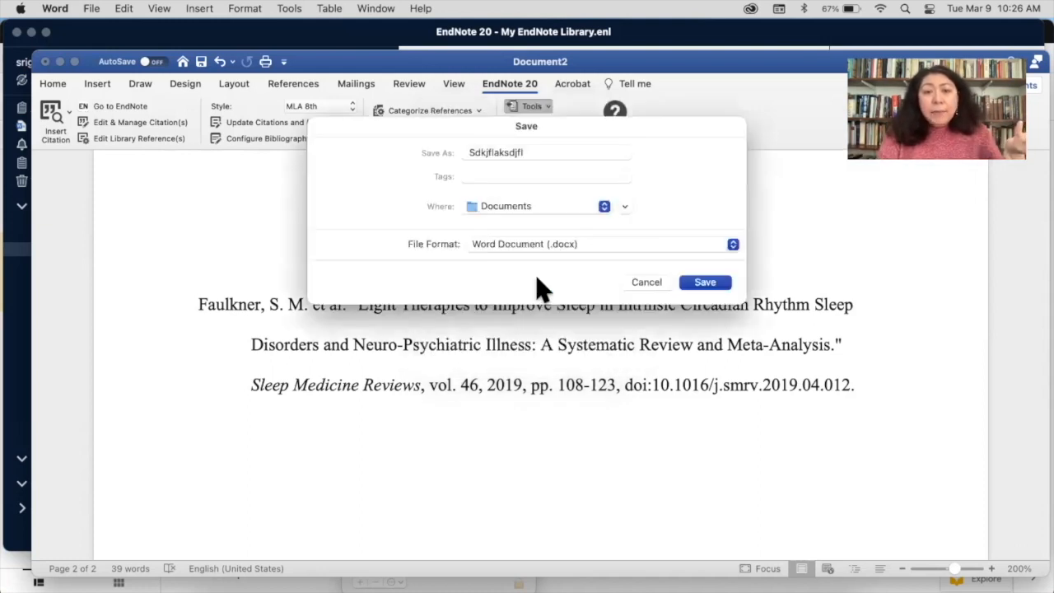
click(706, 284)
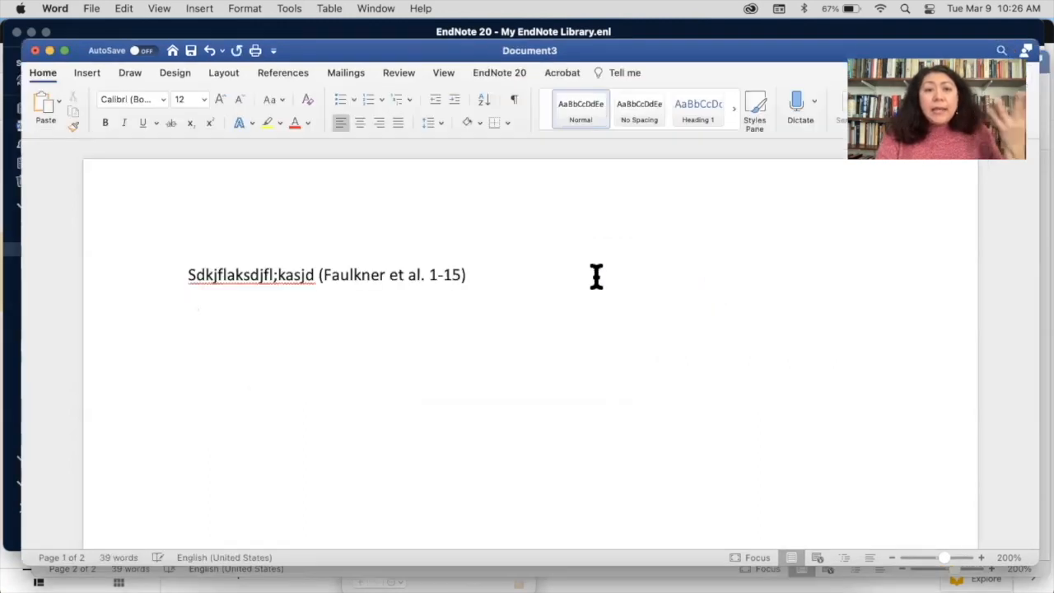
triple_click(390, 284)
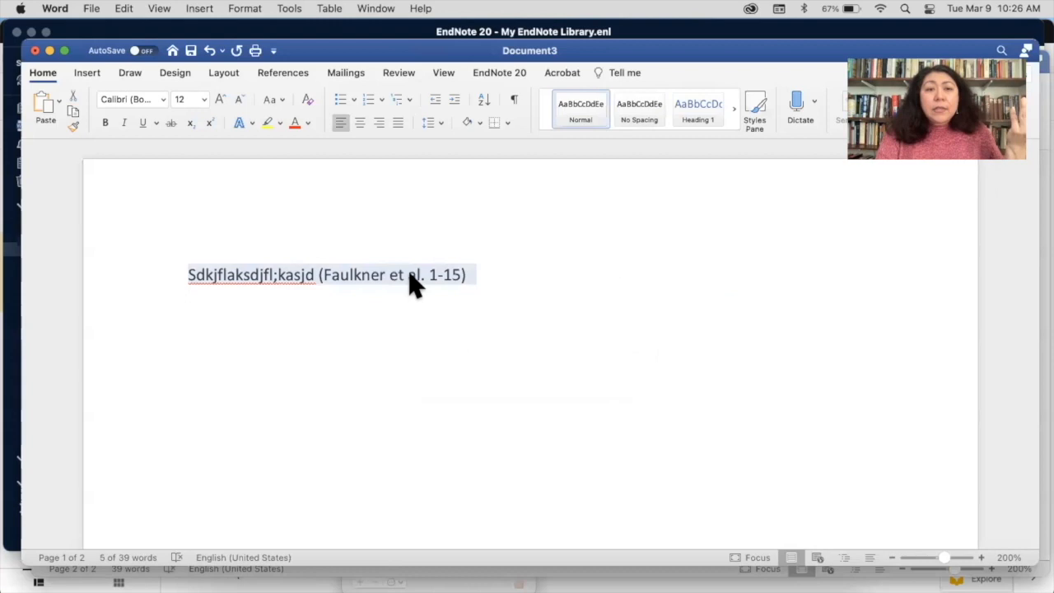
scroll(448, 372, down, 10)
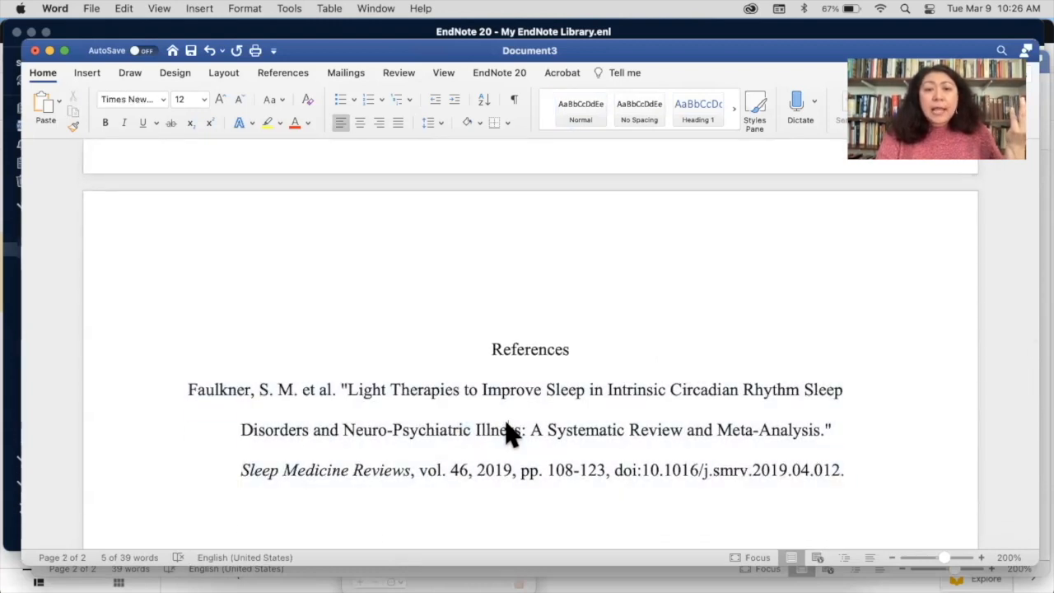
click(548, 427)
drag(552, 431, 670, 437)
click(546, 393)
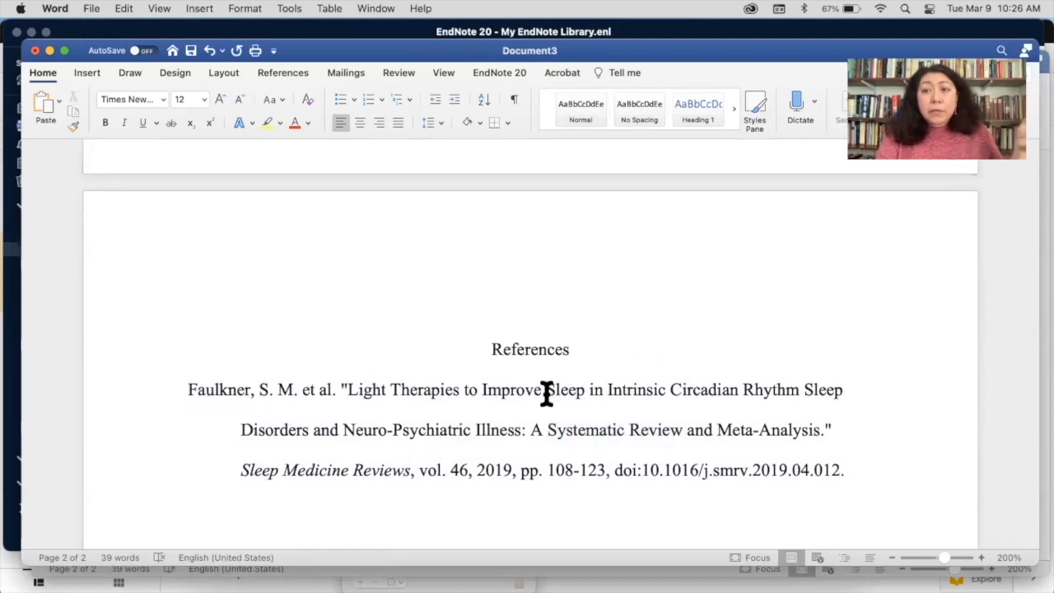
scroll(496, 462, up, 6)
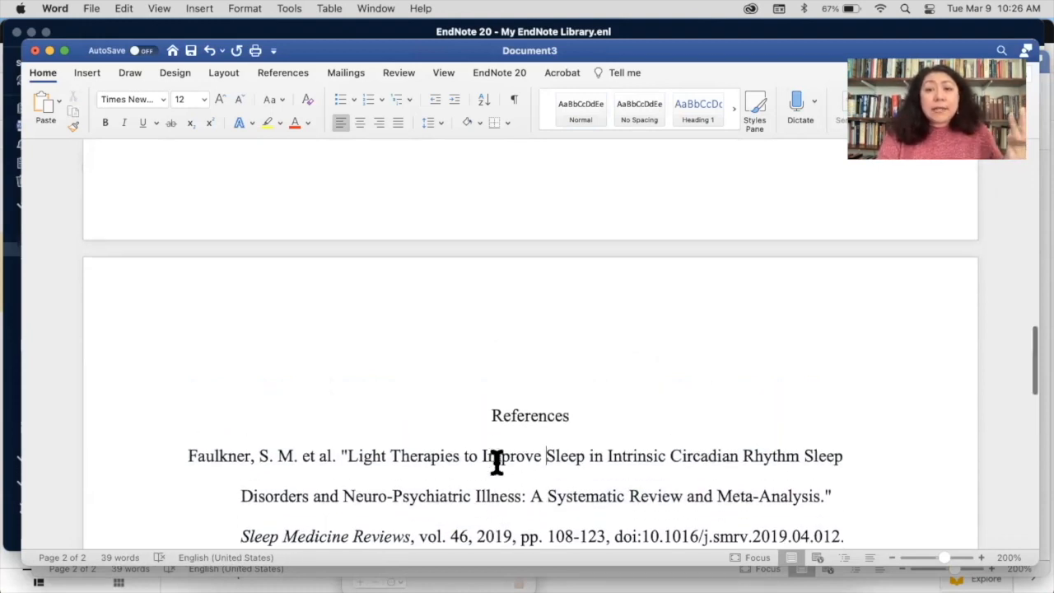
scroll(496, 463, down, 10)
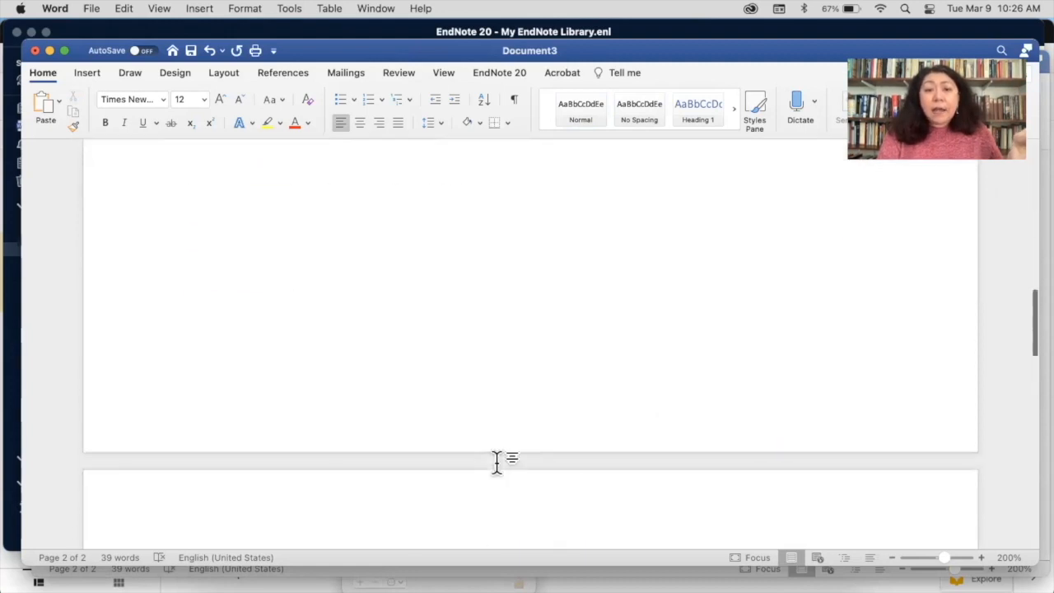
click(395, 419)
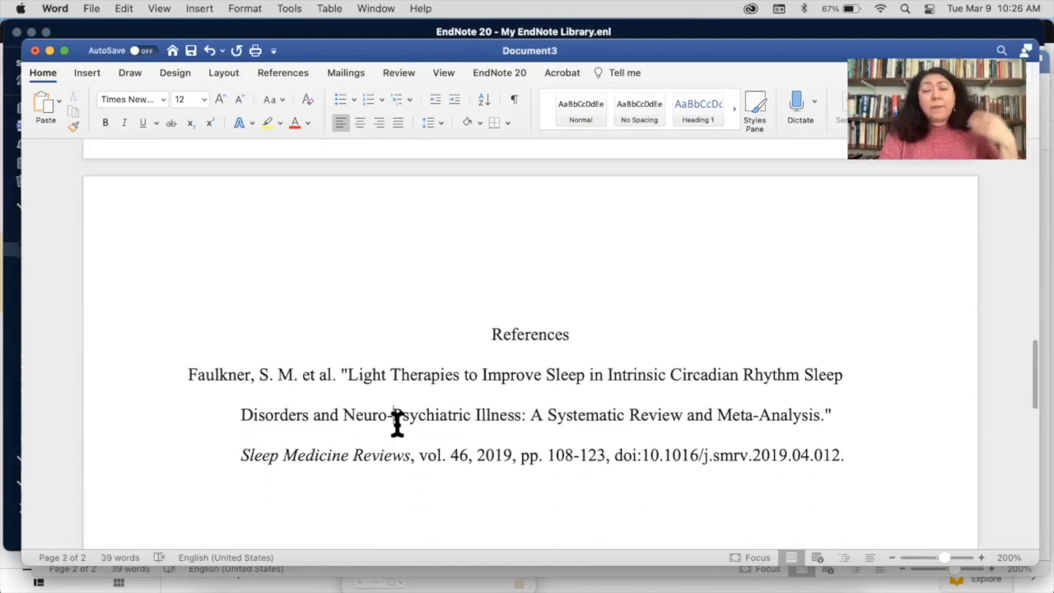
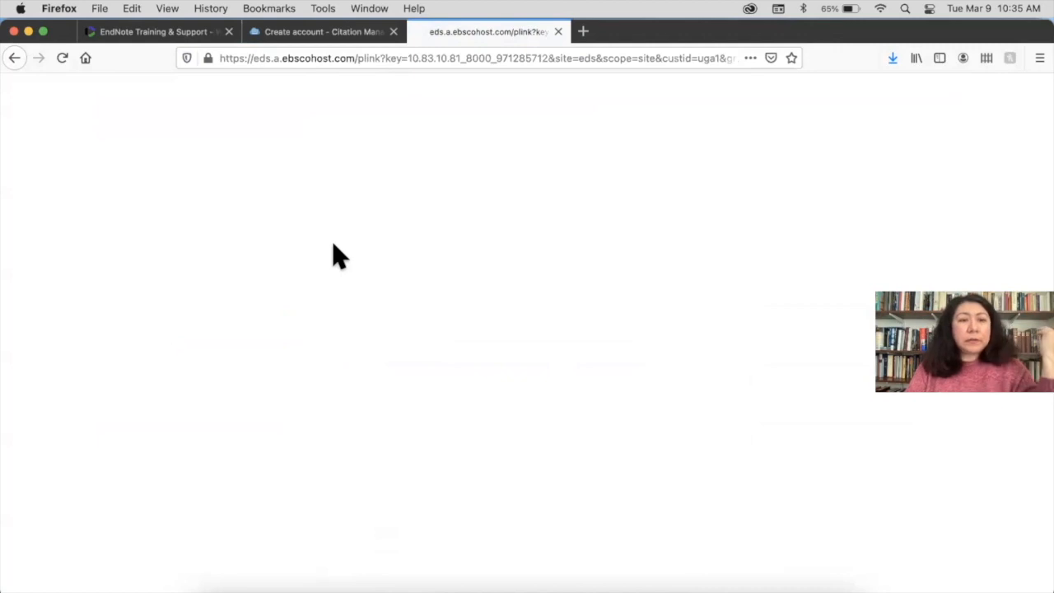
Sign in through UGA SSO and search 'testing OR assessment' AND 'university students'
click(522, 86)
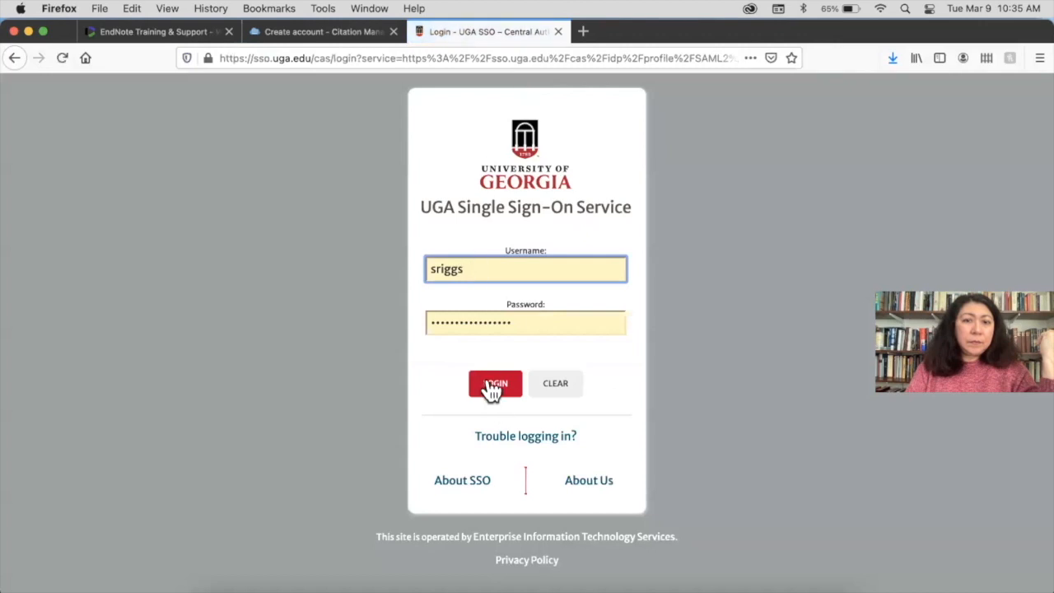
click(489, 386)
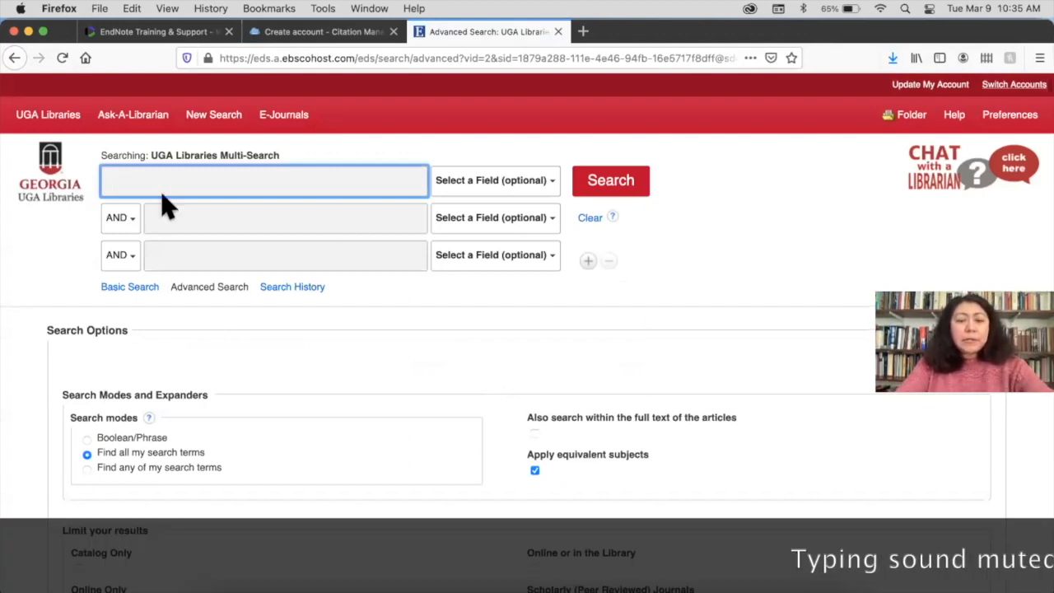
text(testing)
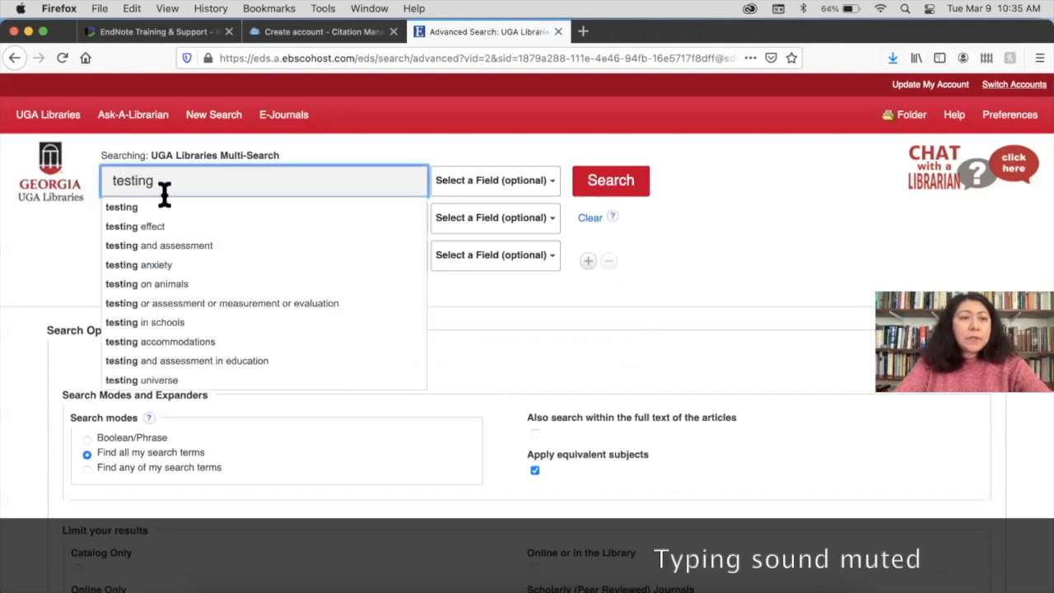
text( OR assessment)
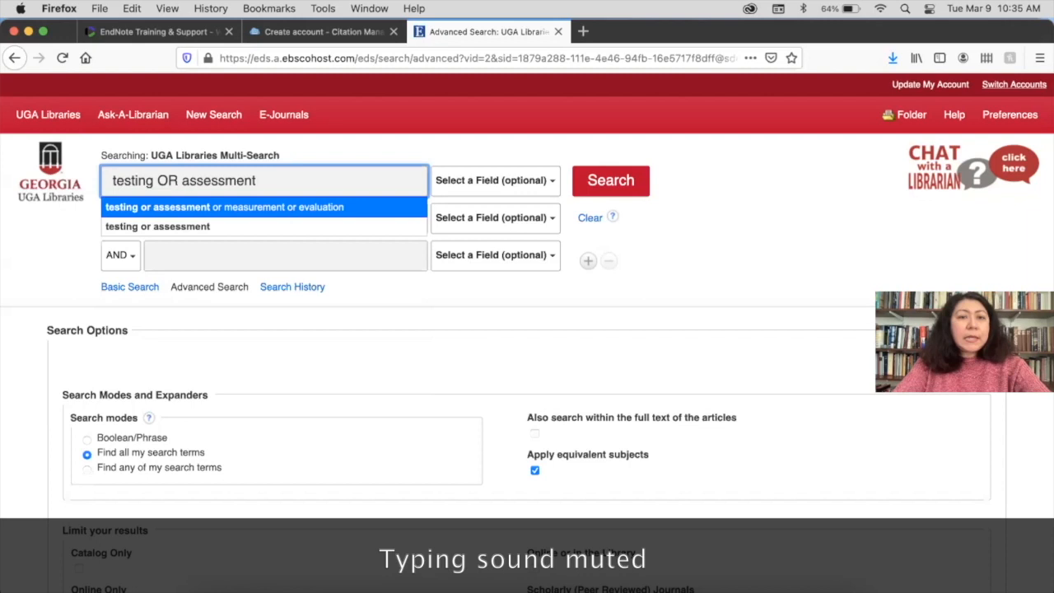
key(Tab)
key(Tab)
key(Tab)
text(university )
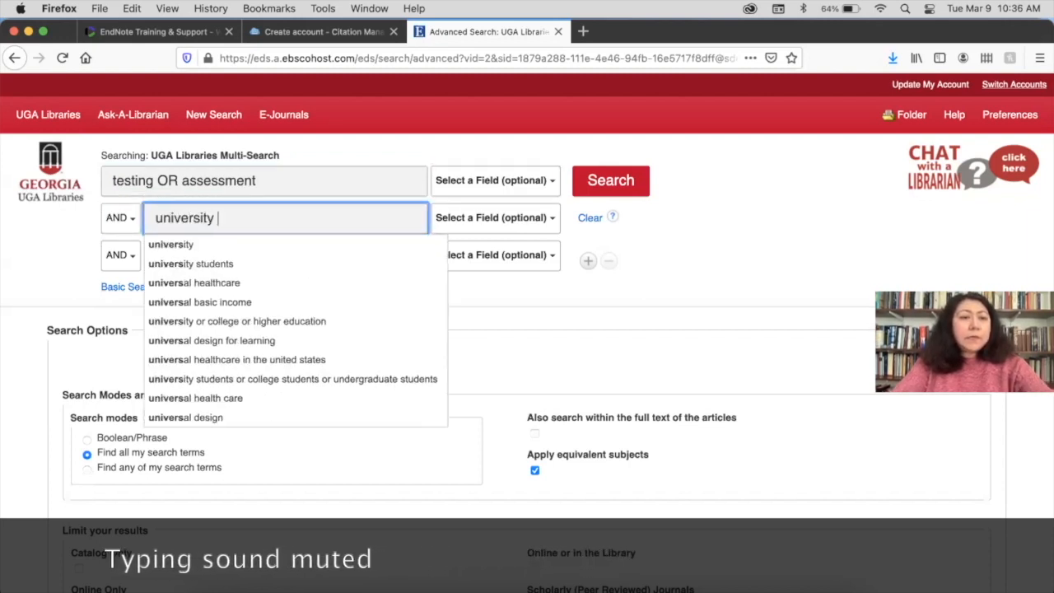
text(c)
key(BackSpace)
text(stu)
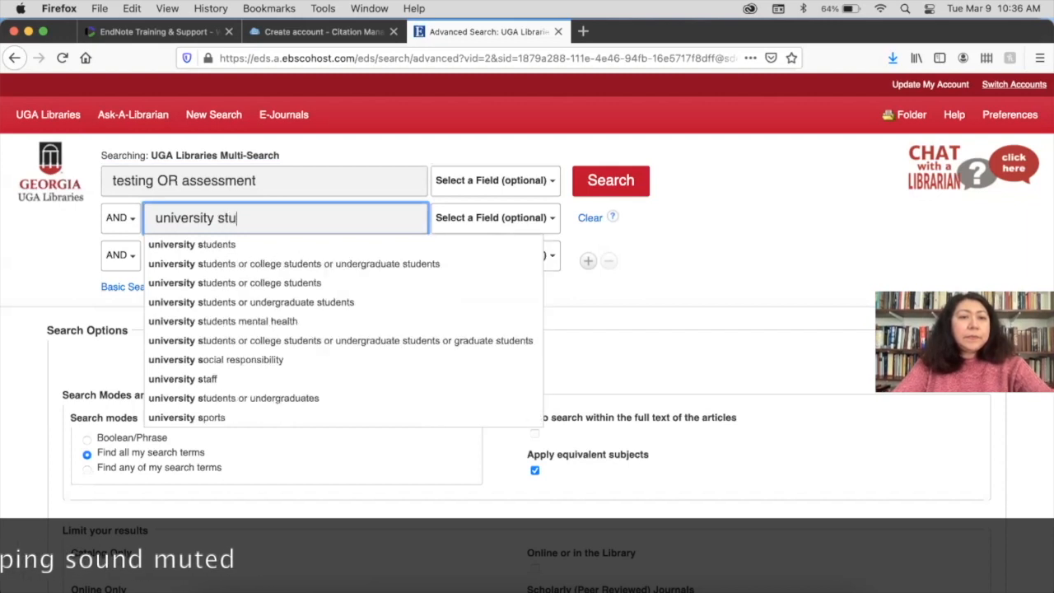
text(dents)
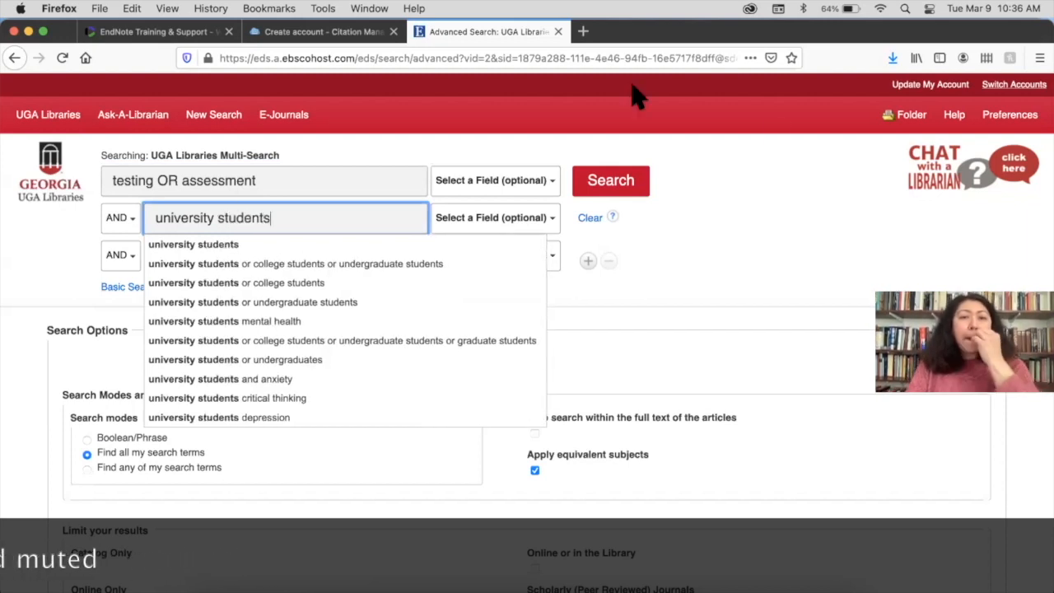
click(773, 209)
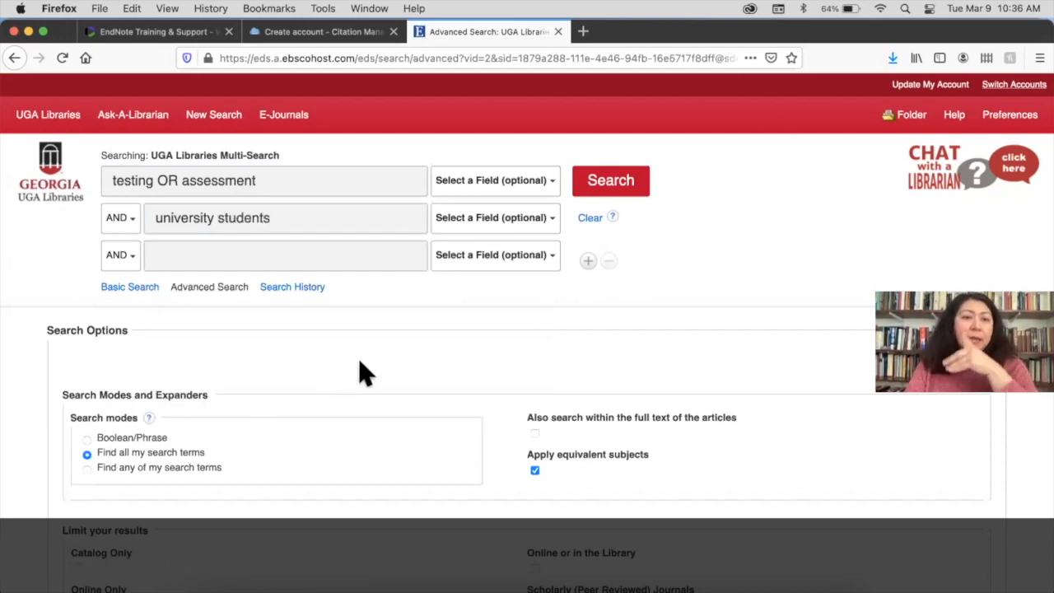
click(618, 181)
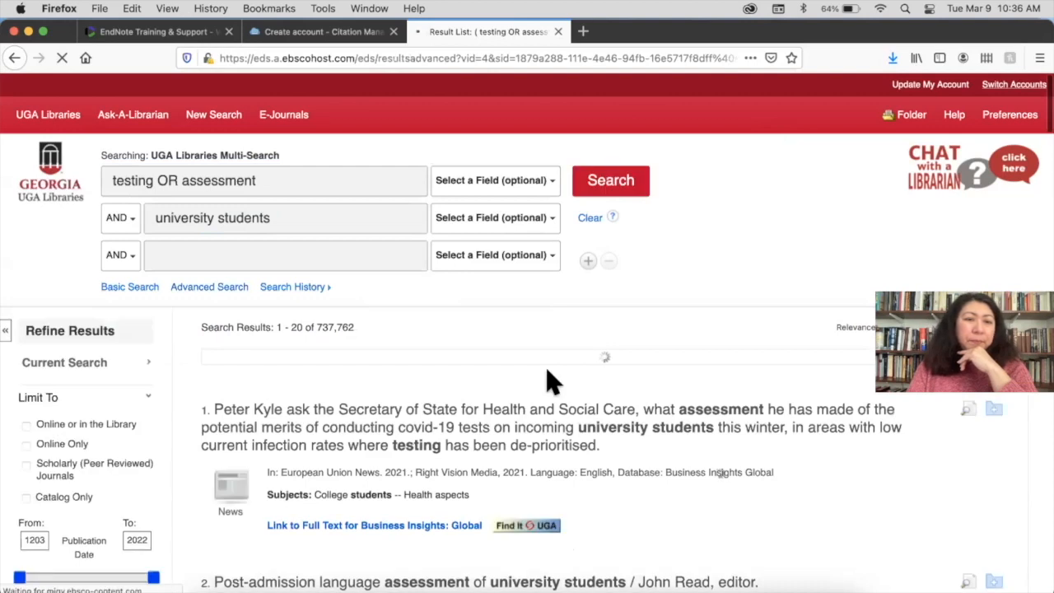
scroll(548, 377, down, 5)
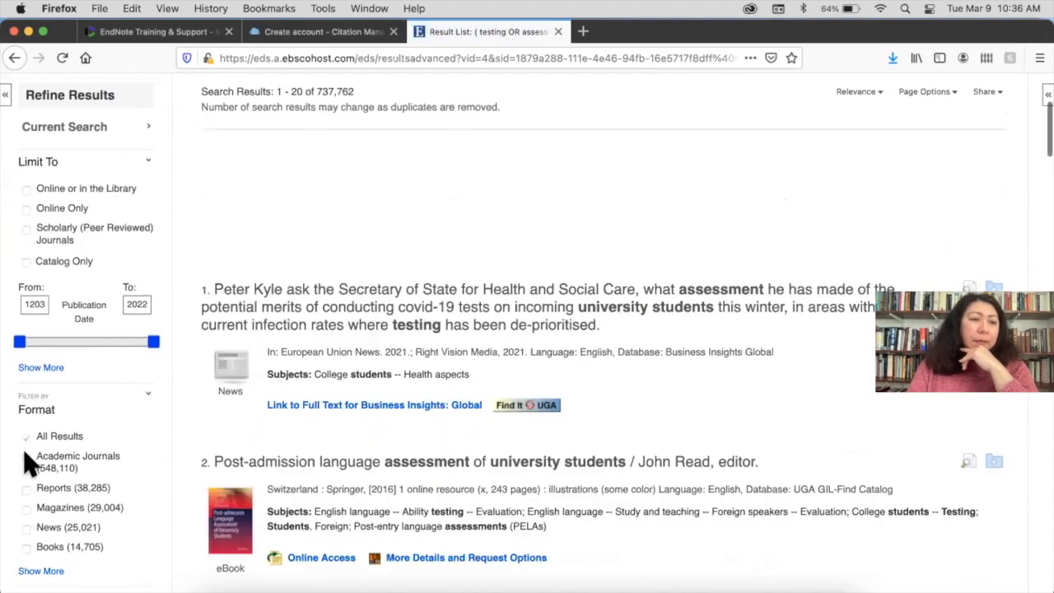
click(26, 457)
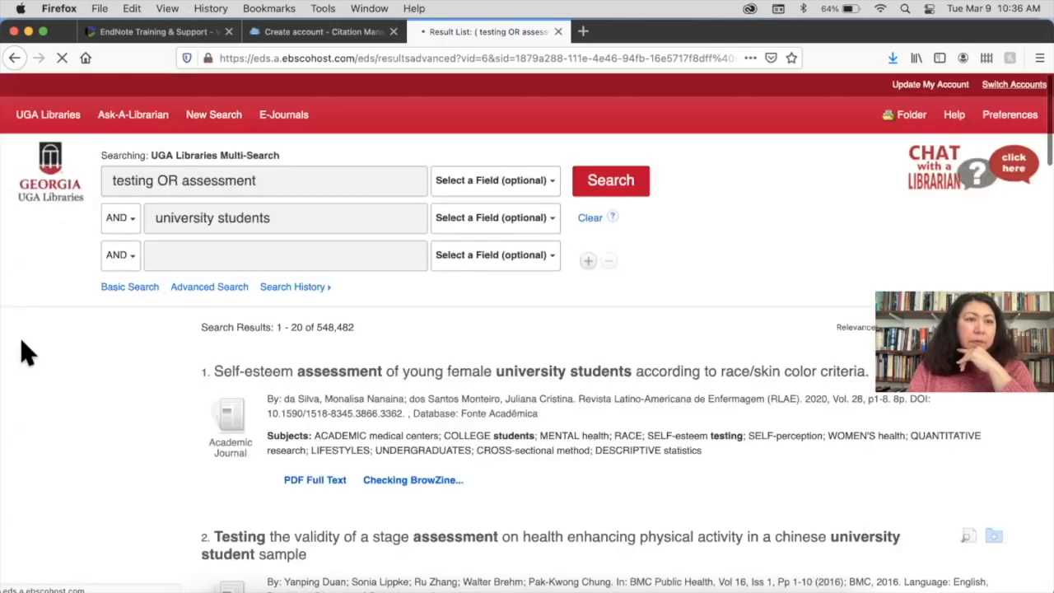
scroll(453, 441, down, 5)
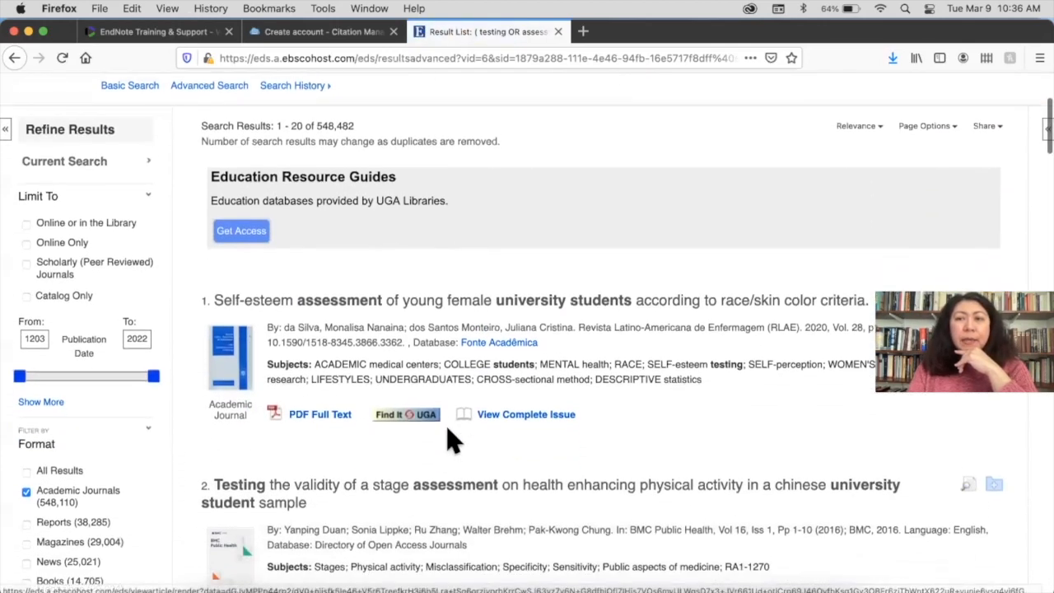
scroll(452, 441, up, 5)
scroll(453, 440, up, 1)
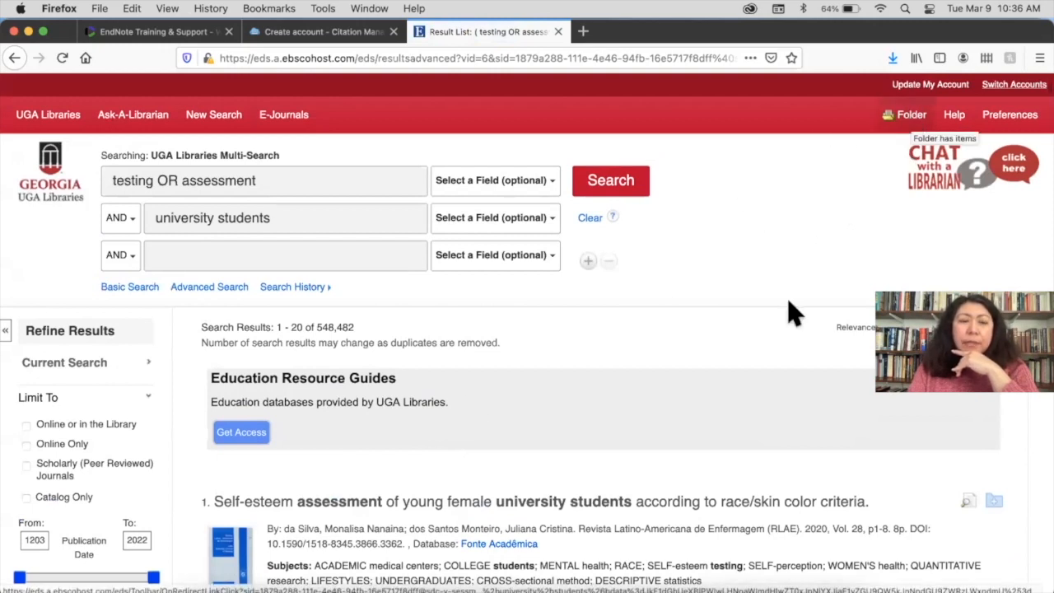
scroll(735, 416, down, 3)
scroll(735, 415, down, 1)
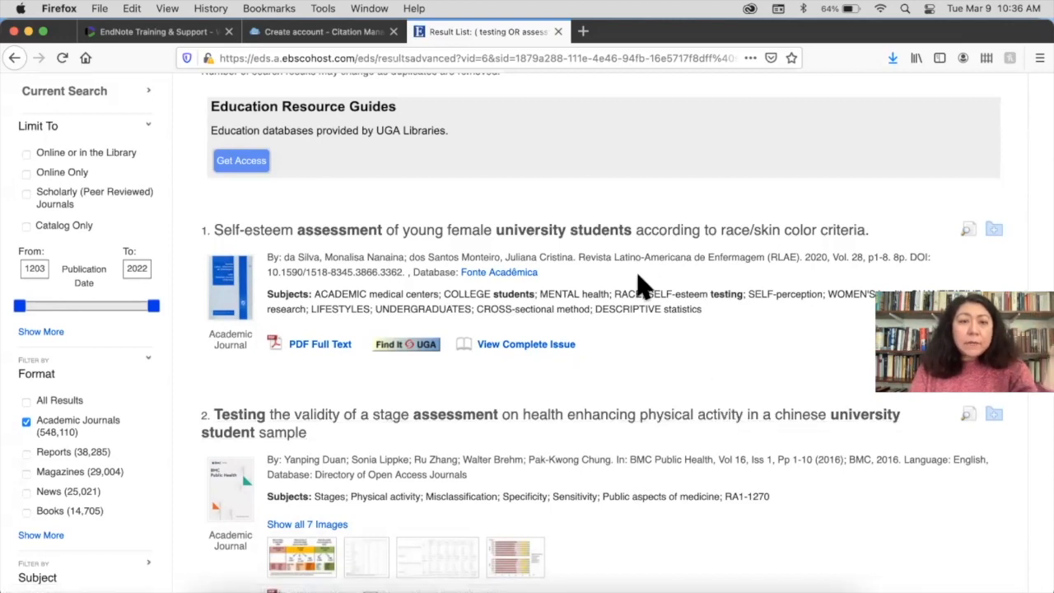
scroll(638, 278, down, 3)
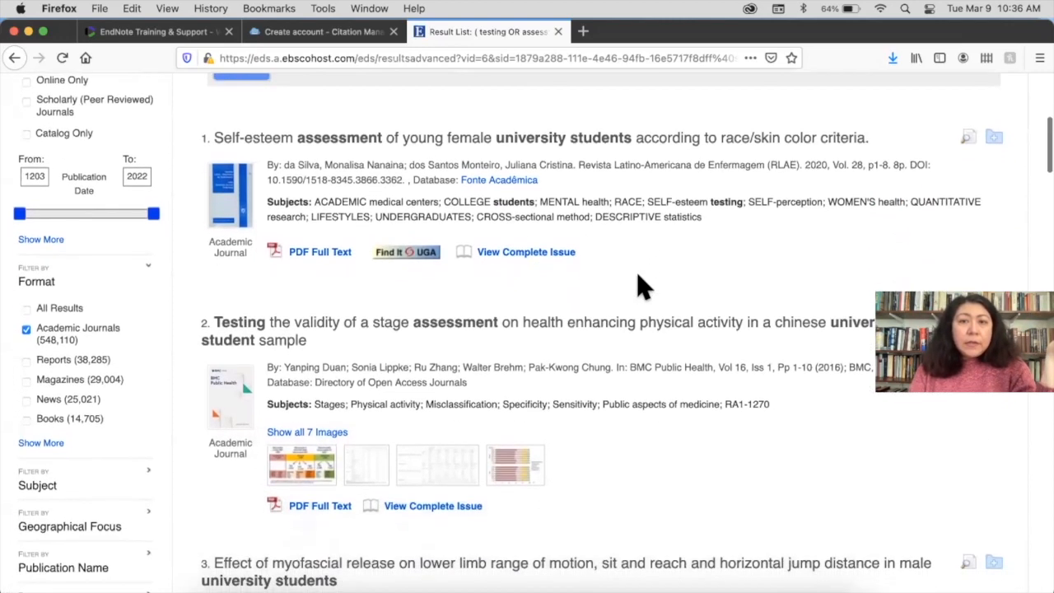
click(994, 138)
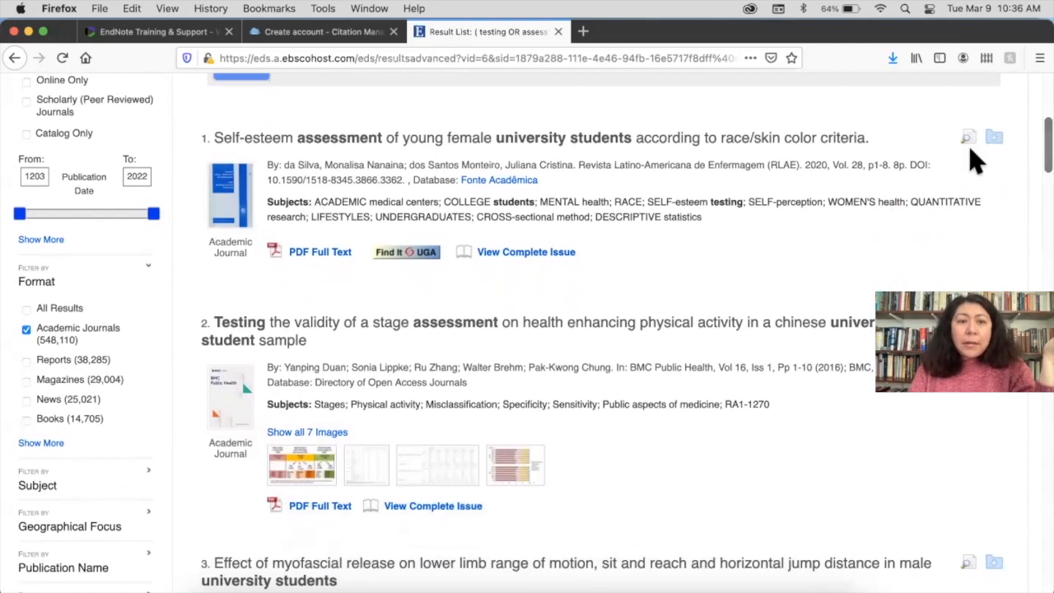
scroll(777, 412, down, 2)
scroll(776, 411, up, 4)
scroll(775, 412, up, 1)
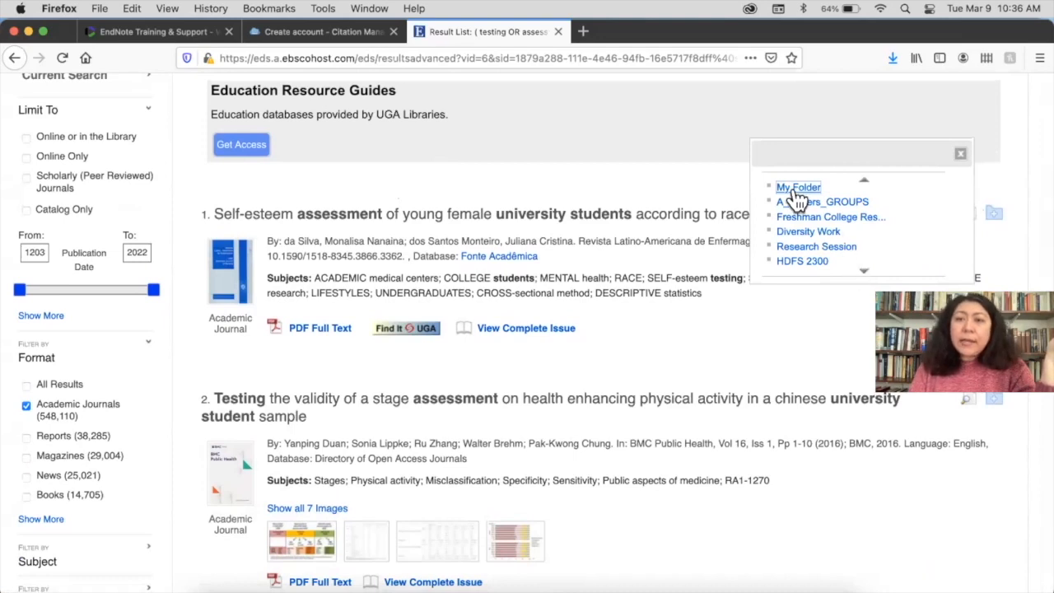
scroll(815, 245, down, 1)
scroll(819, 244, up, 1)
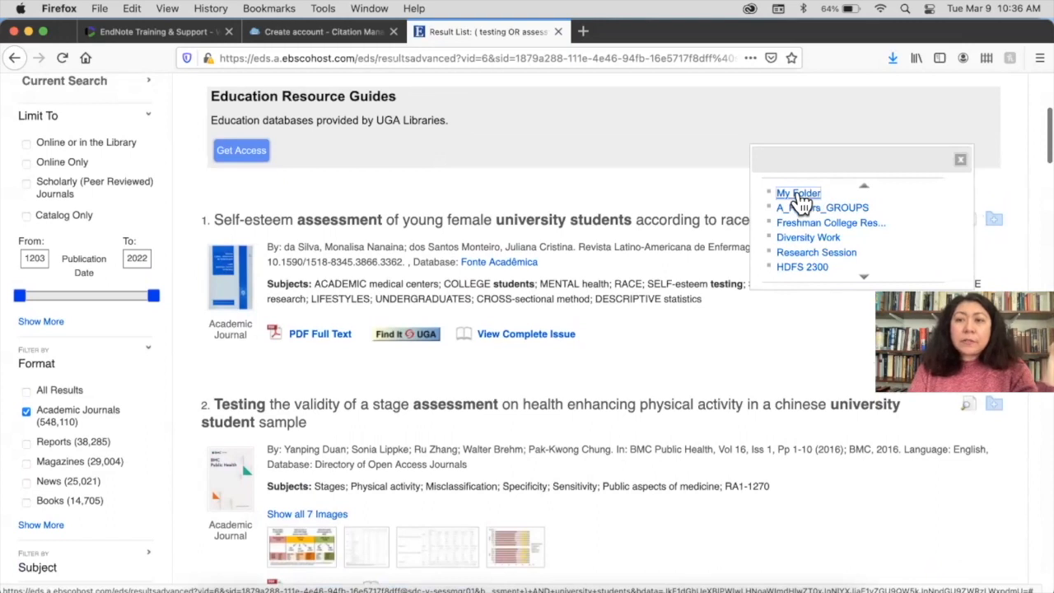
click(799, 194)
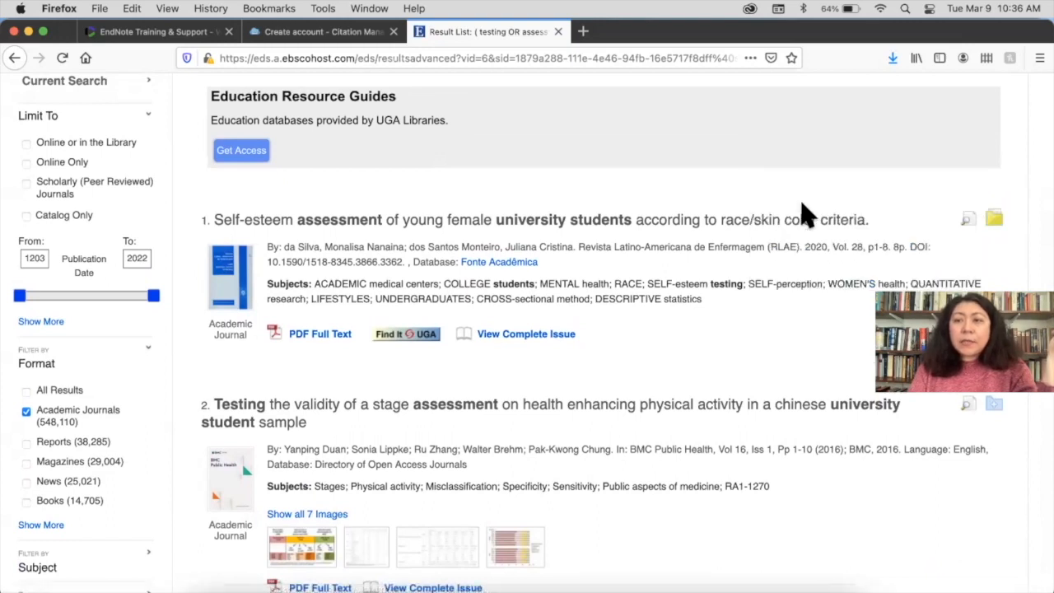
scroll(823, 272, down, 5)
mouse_move(994, 94)
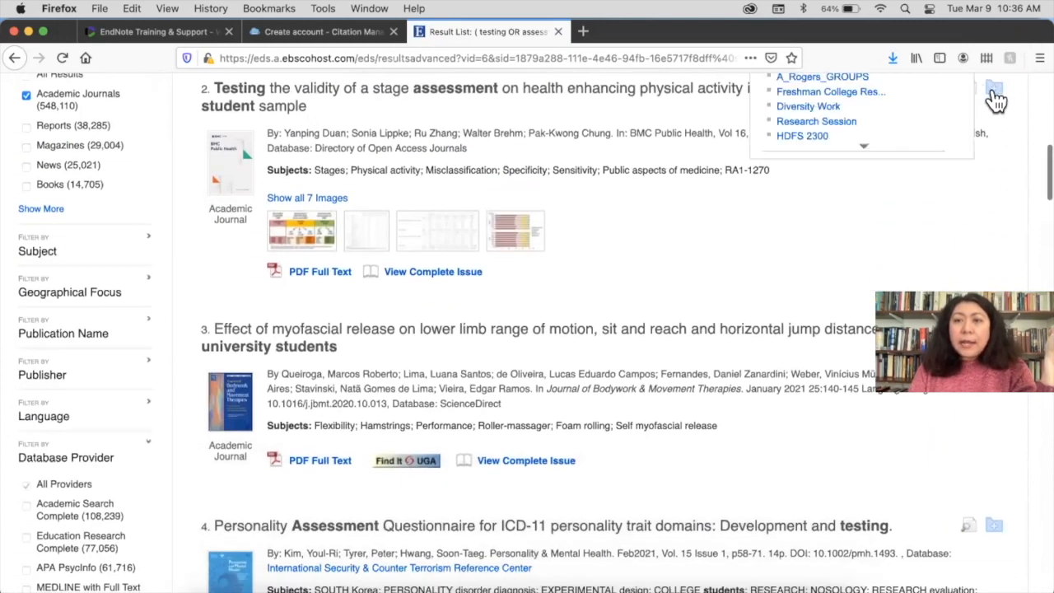
scroll(864, 134, up, 3)
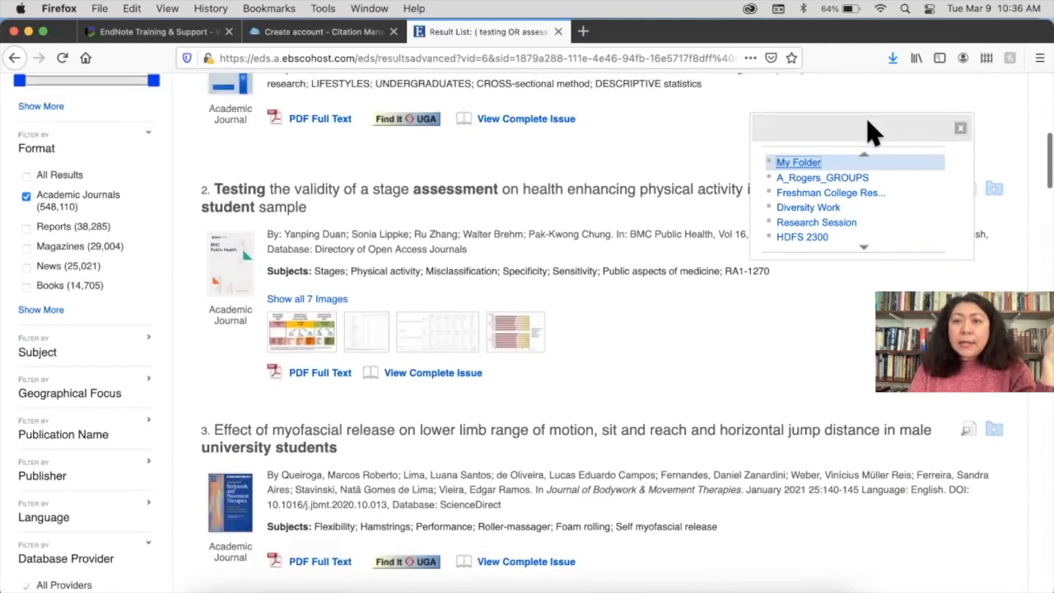
click(798, 163)
scroll(802, 370, down, 3)
scroll(796, 409, down, 8)
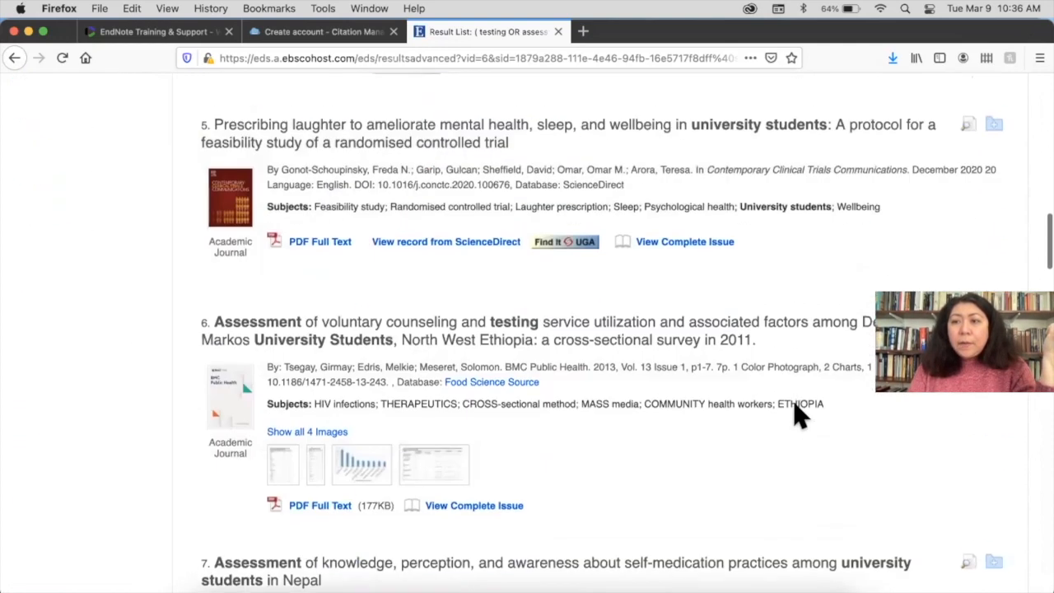
mouse_move(998, 116)
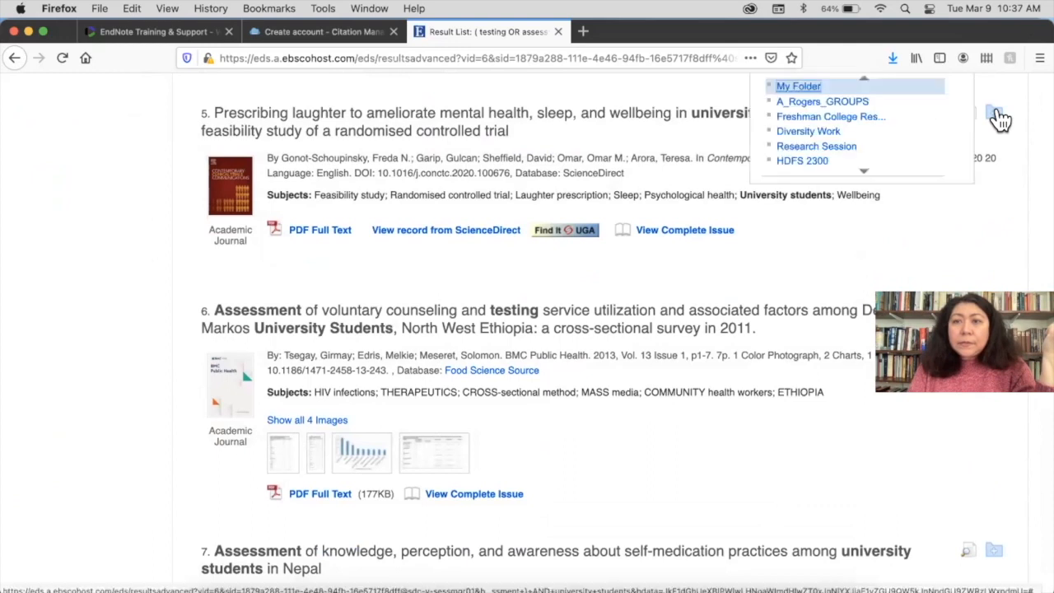
click(811, 89)
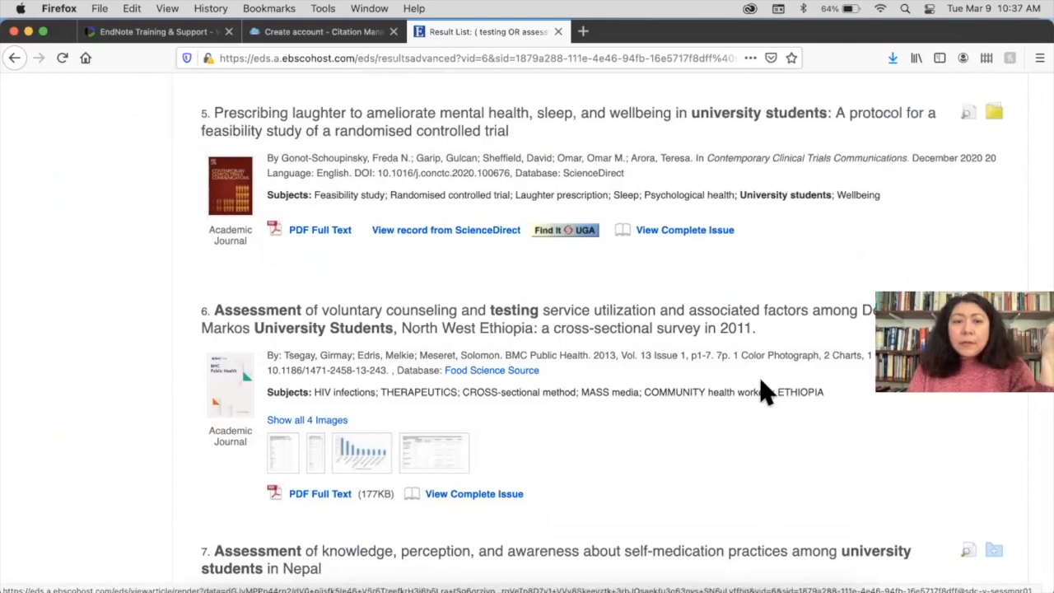
scroll(764, 388, down, 7)
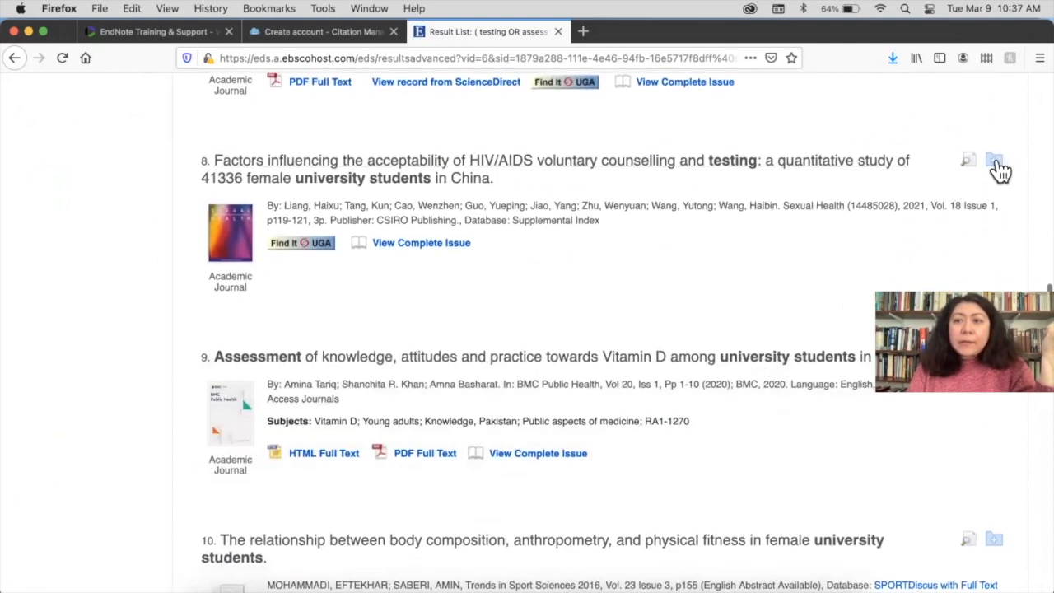
mouse_move(998, 164)
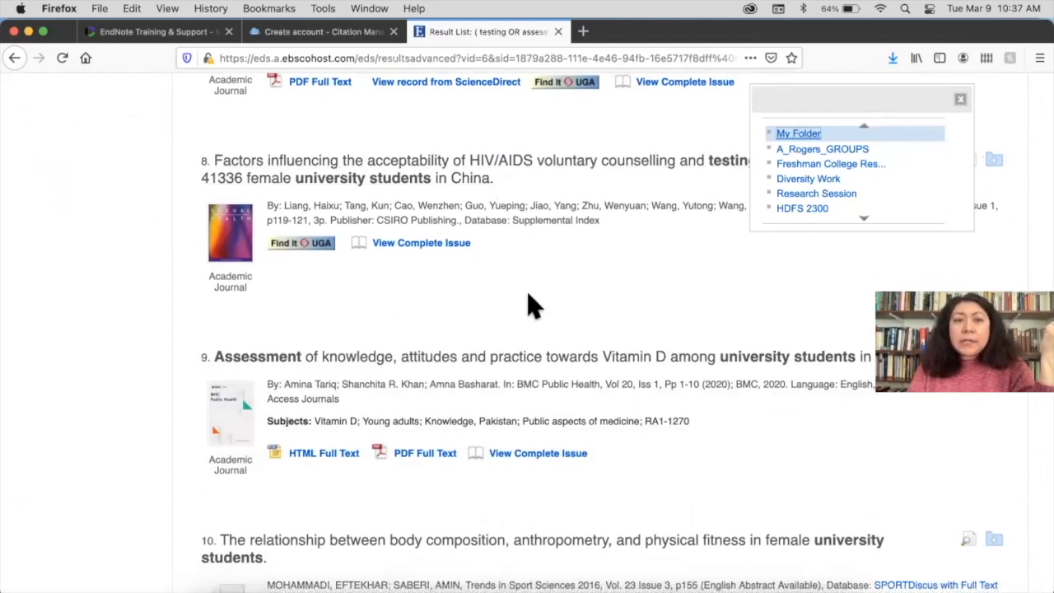
click(804, 135)
scroll(770, 288, down, 5)
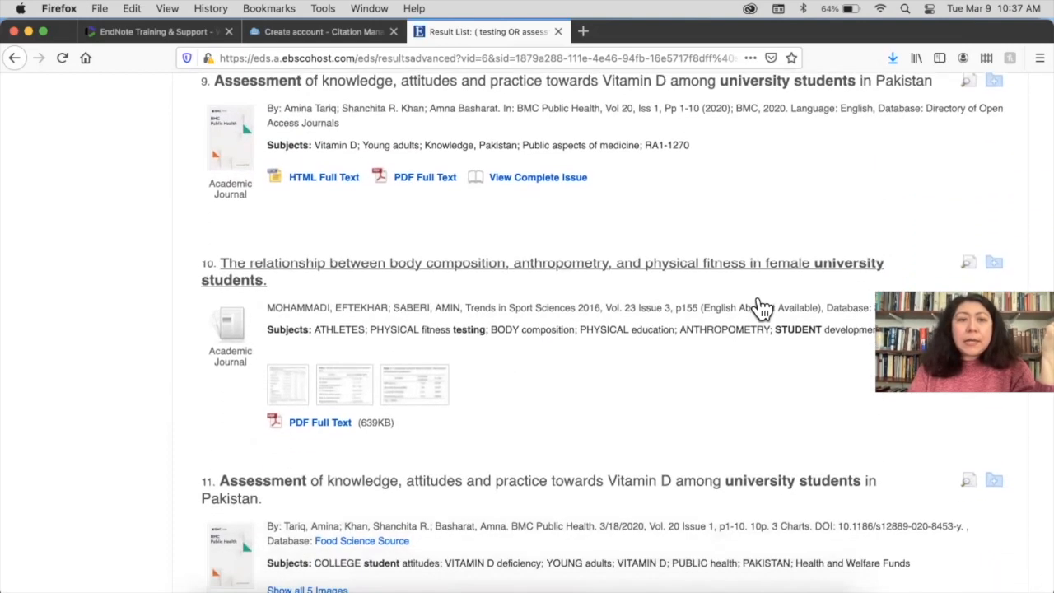
scroll(762, 306, up, 20)
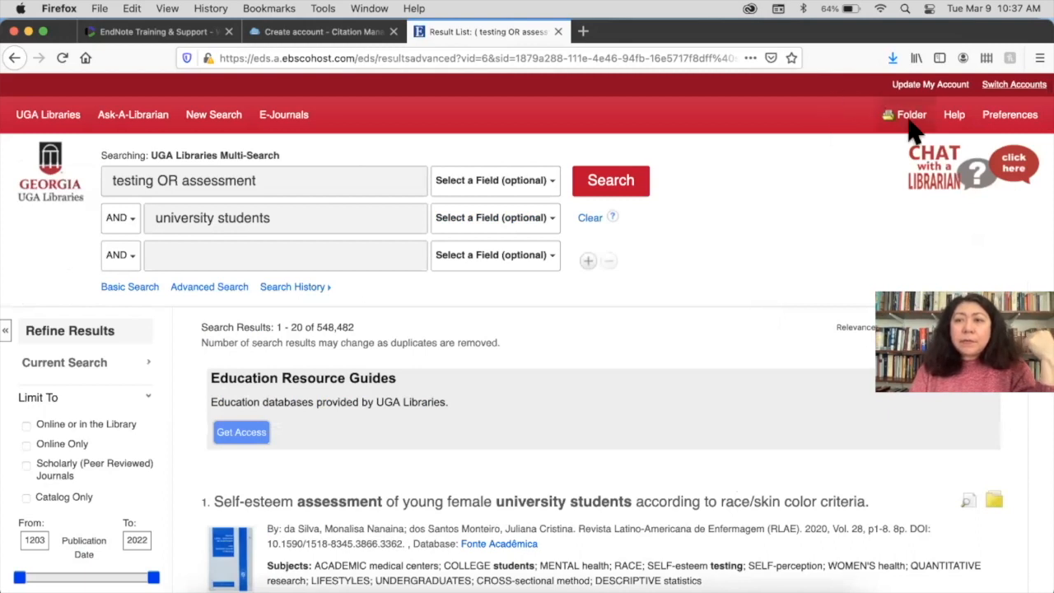
Select all four articles in the saved folder and bring up their Export Manager
click(911, 119)
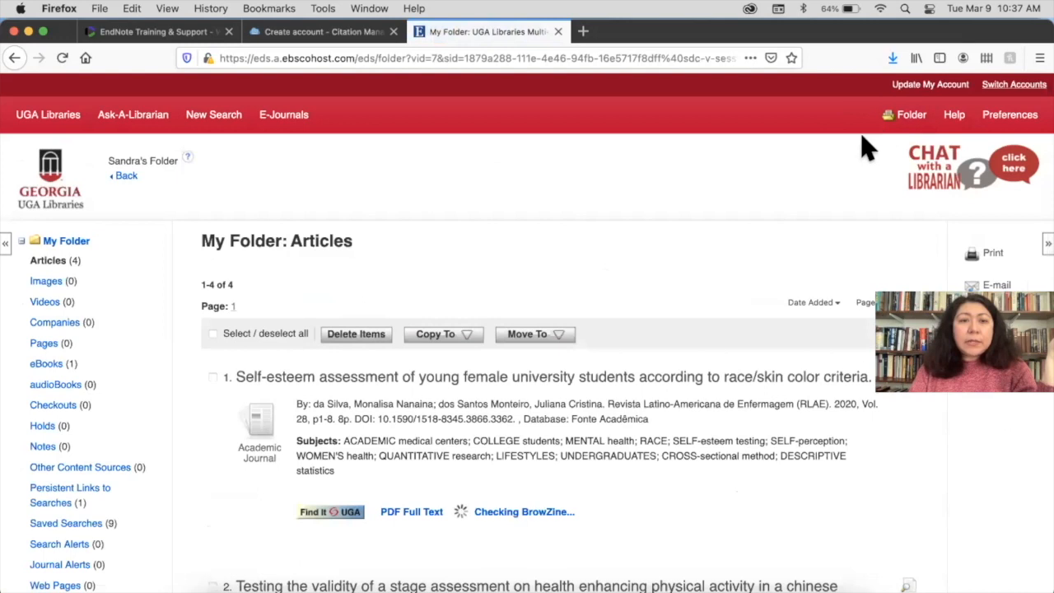
scroll(835, 177, down, 3)
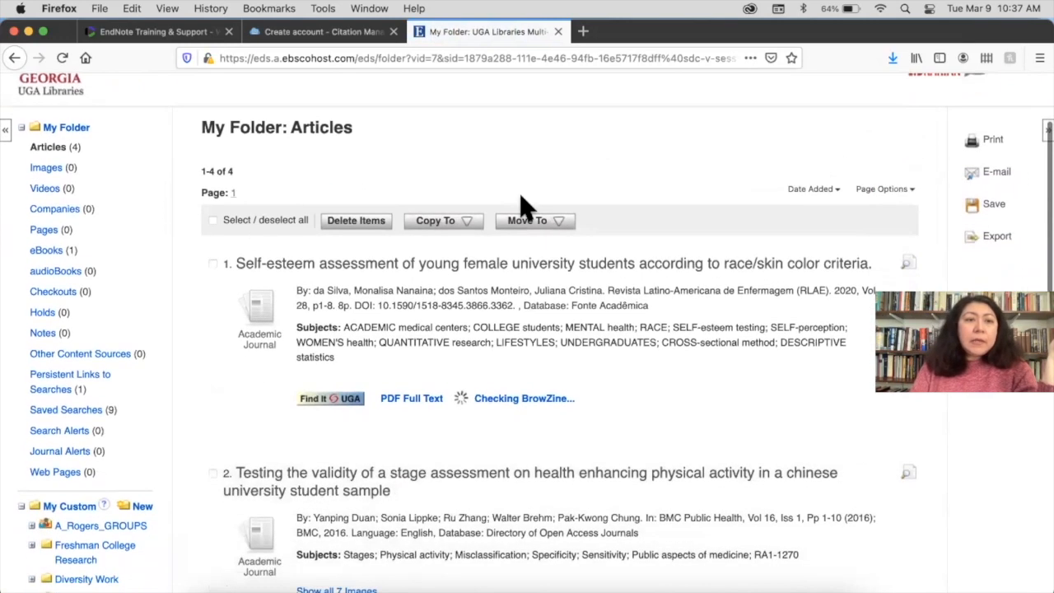
click(212, 219)
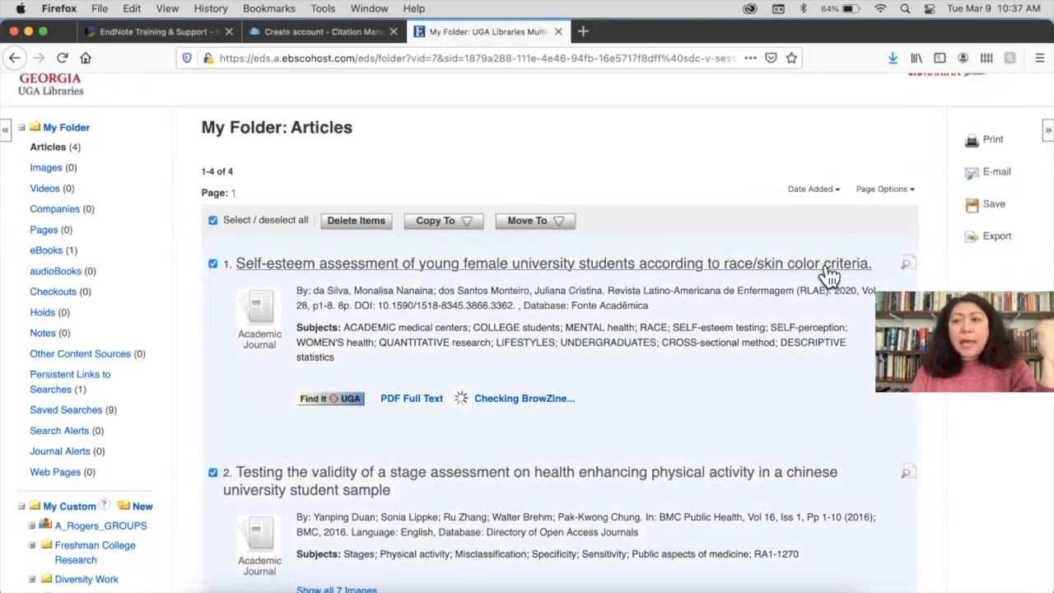
click(997, 237)
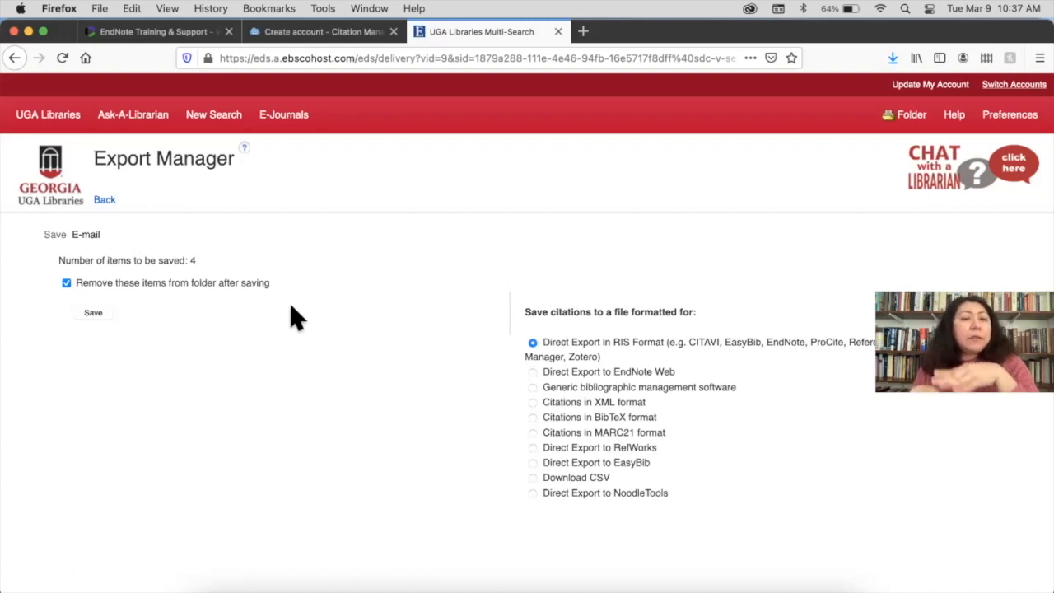
Save the four citations in RIS format, set to handle RIS files automatically
scroll(296, 317, down, 3)
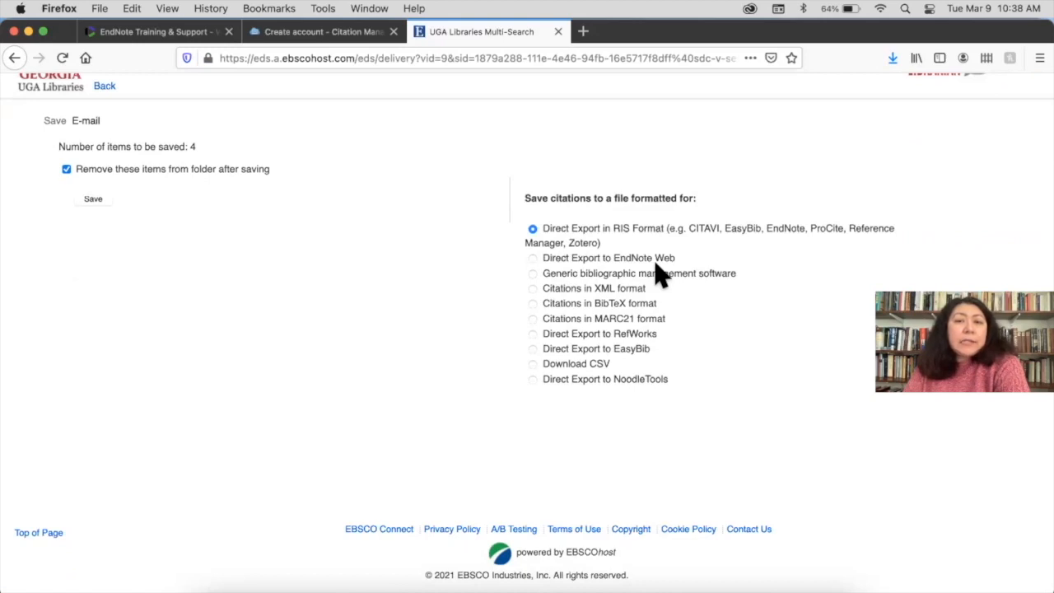
click(93, 201)
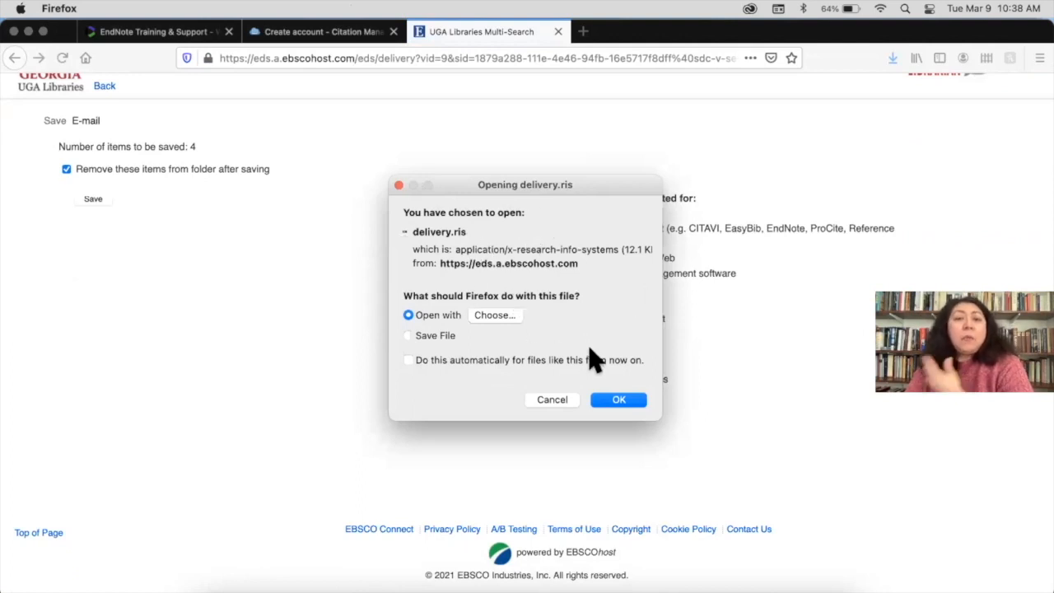
click(408, 359)
Choose EndNote 20 as the RIS application so the articles import as Imported References
click(502, 314)
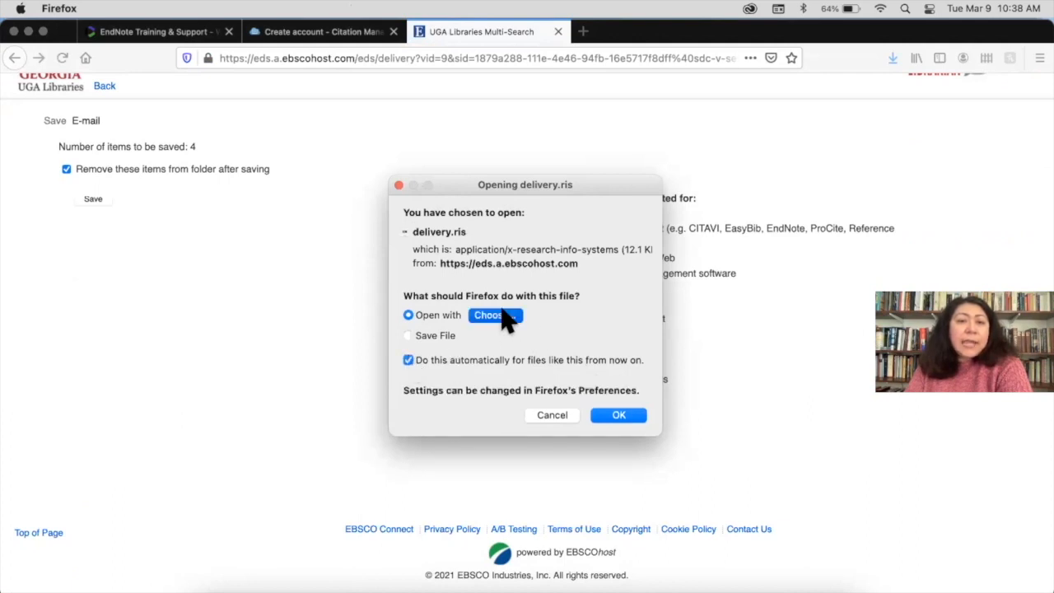
scroll(490, 350, down, 1)
scroll(492, 351, down, 2)
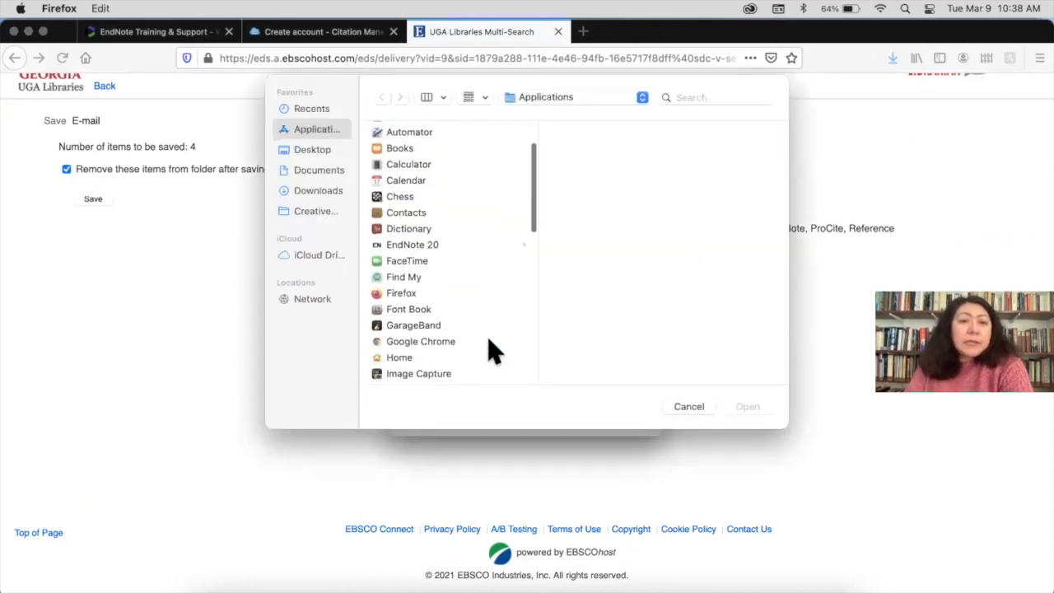
click(439, 244)
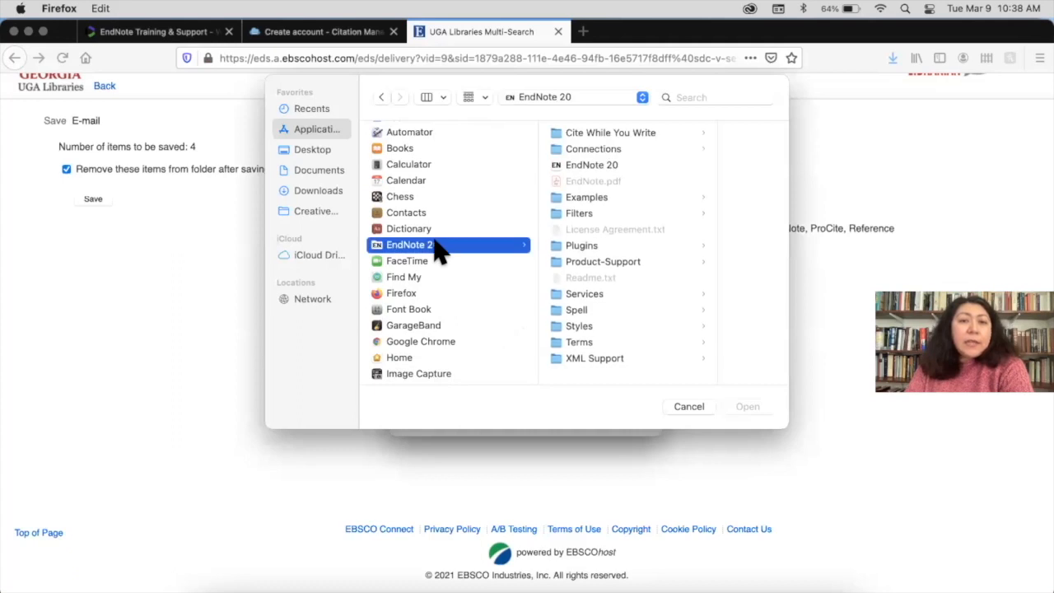
click(594, 167)
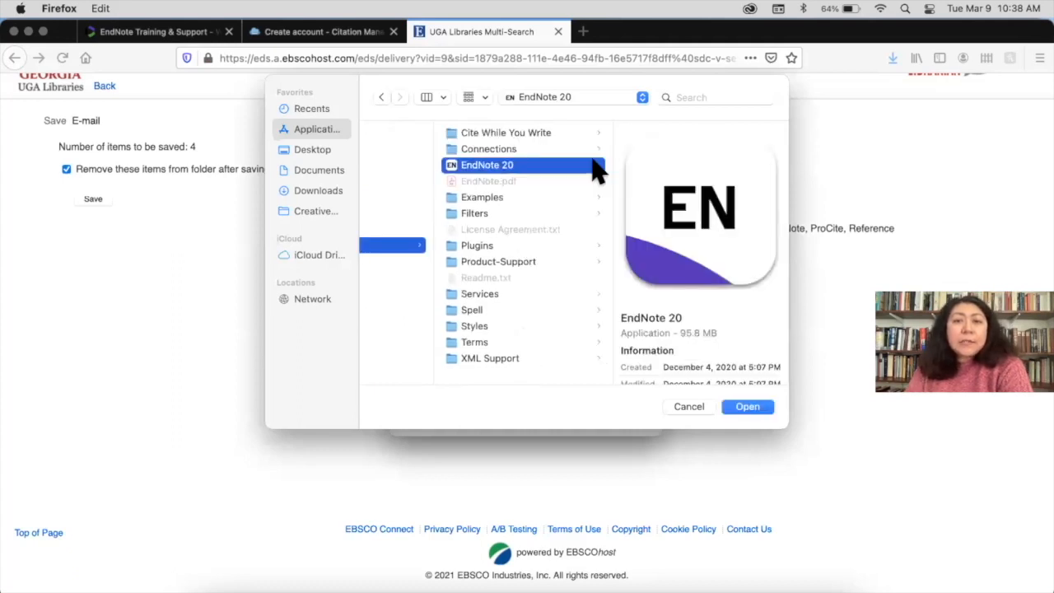
click(747, 407)
click(618, 415)
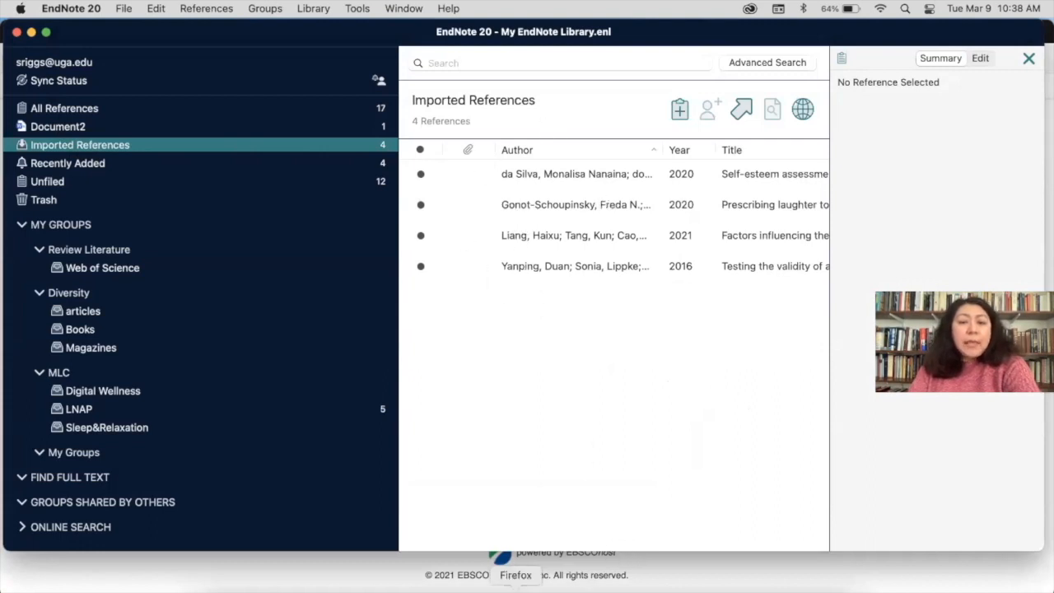
click(515, 586)
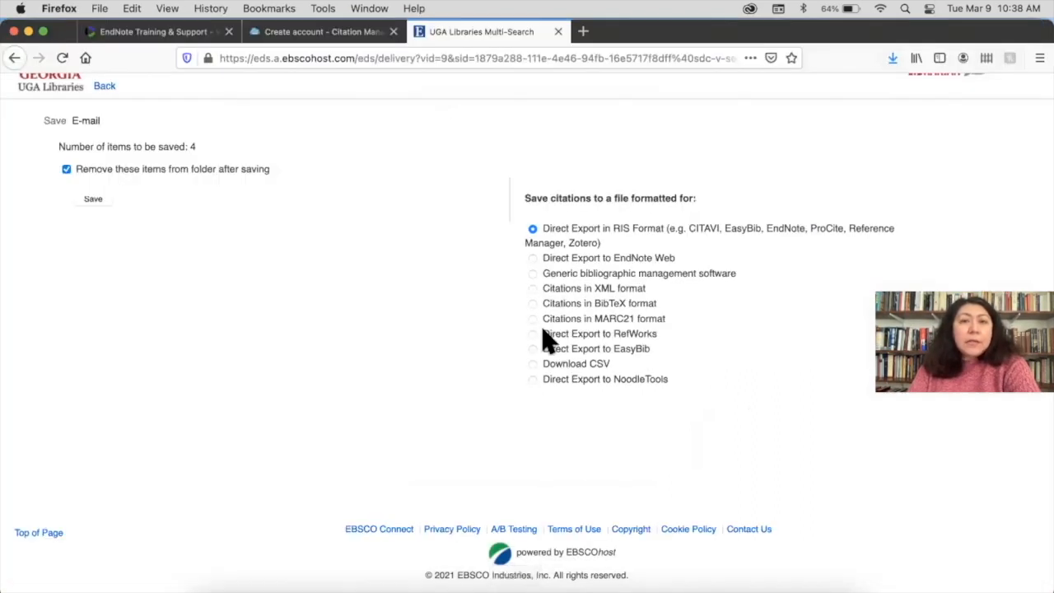
scroll(543, 341, up, 3)
Return to the search results and narrow the publication dates to 2017–2022
click(109, 200)
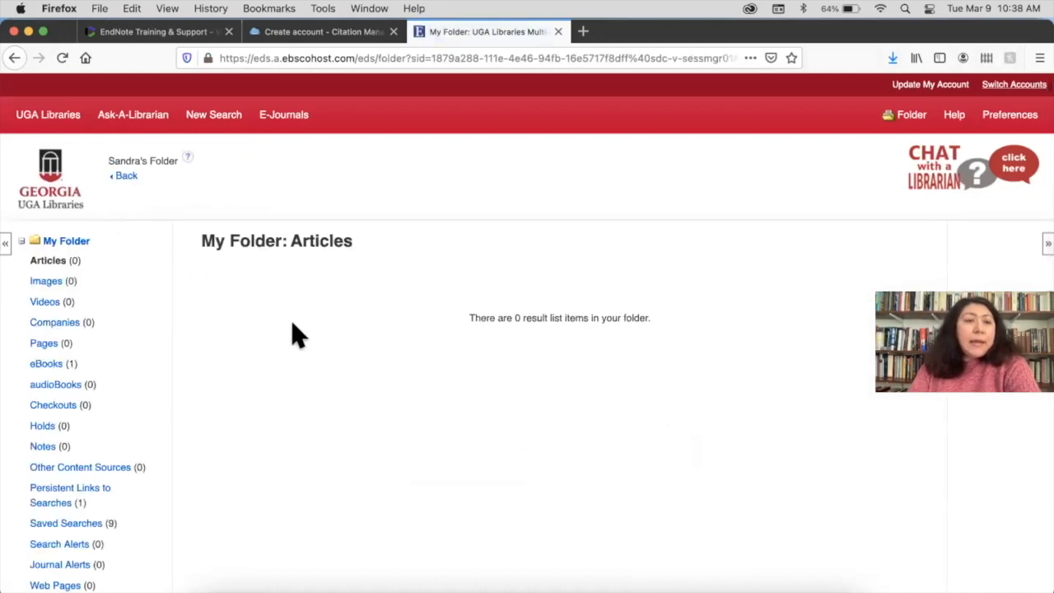
click(122, 177)
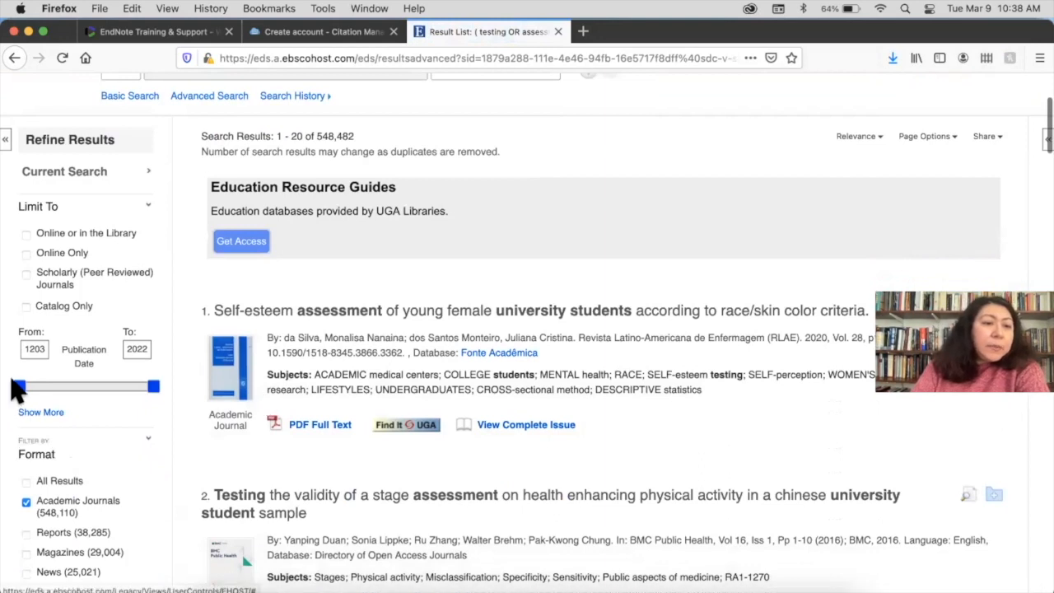
drag(14, 386, 132, 388)
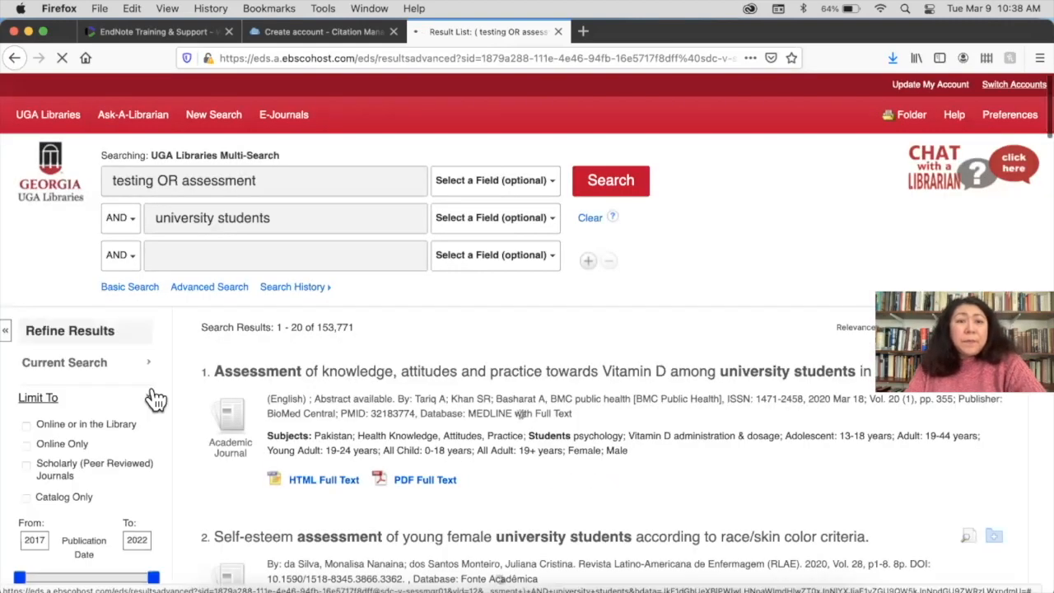
Add 'math' as a third search term and limit results to Academic Journals
click(231, 254)
text(mat)
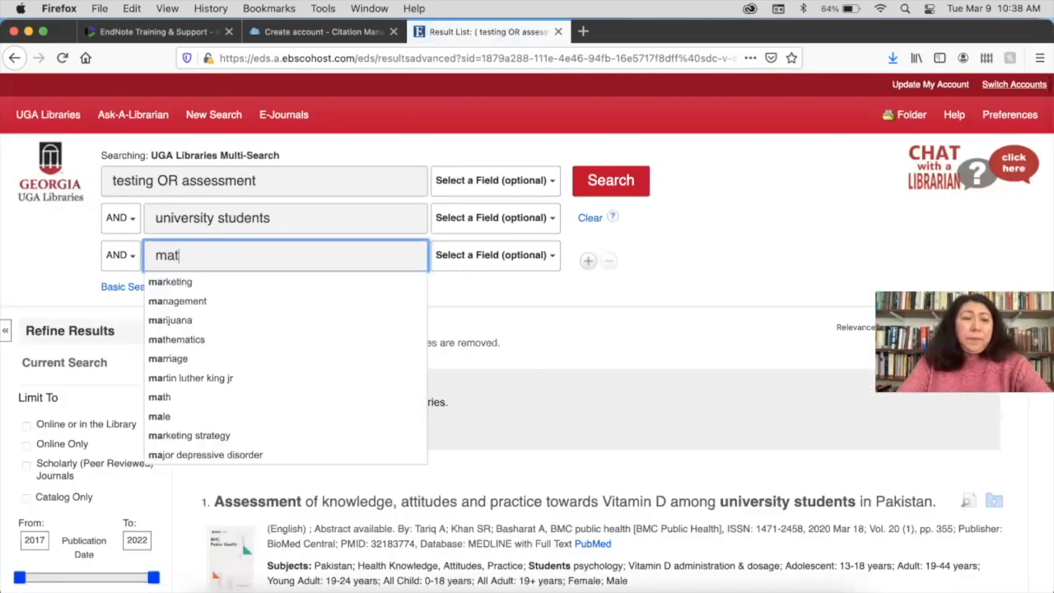
text(h)
click(623, 187)
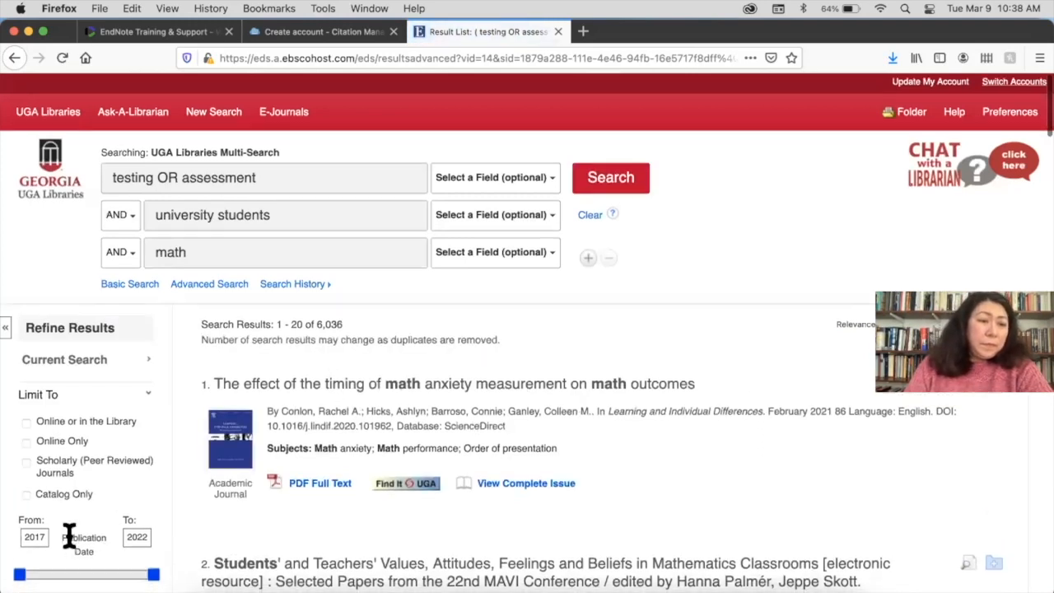
scroll(71, 535, down, 3)
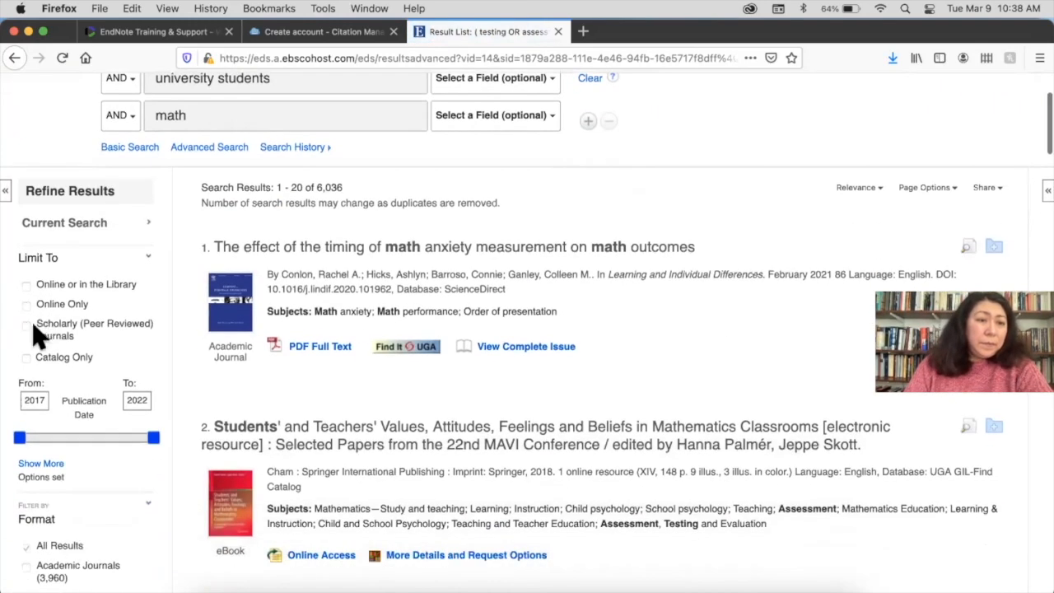
scroll(42, 398, down, 2)
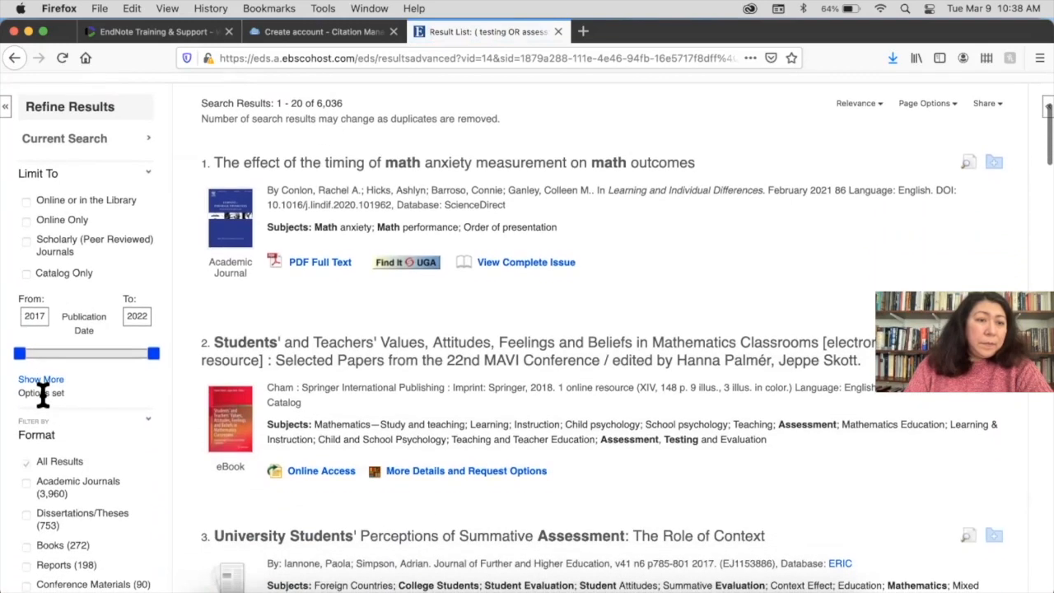
click(27, 484)
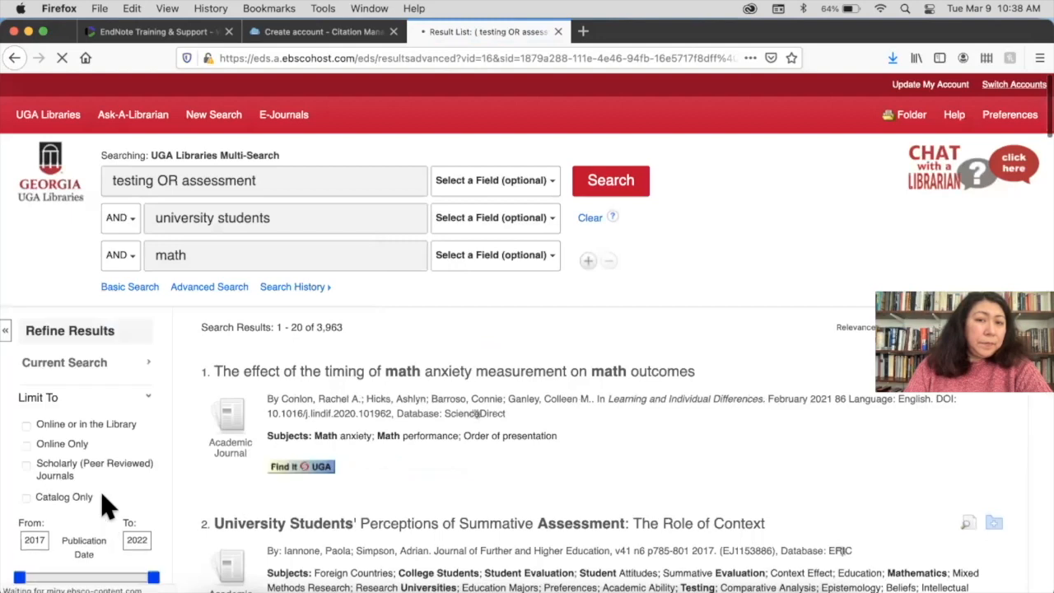
scroll(690, 253, down, 3)
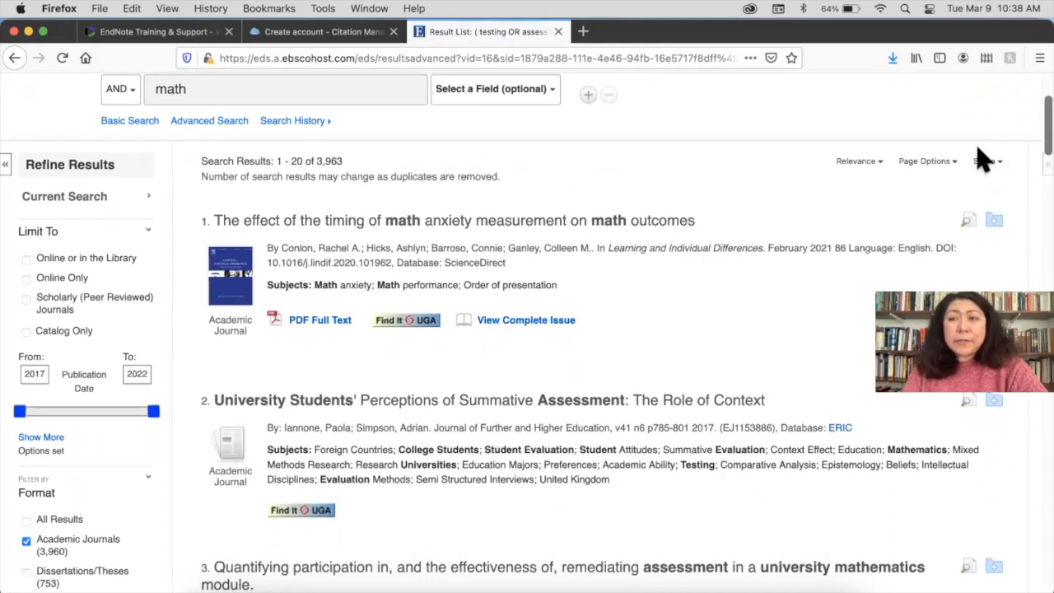
From the Share options, choose 'E-mail a link to download exported results'
click(987, 162)
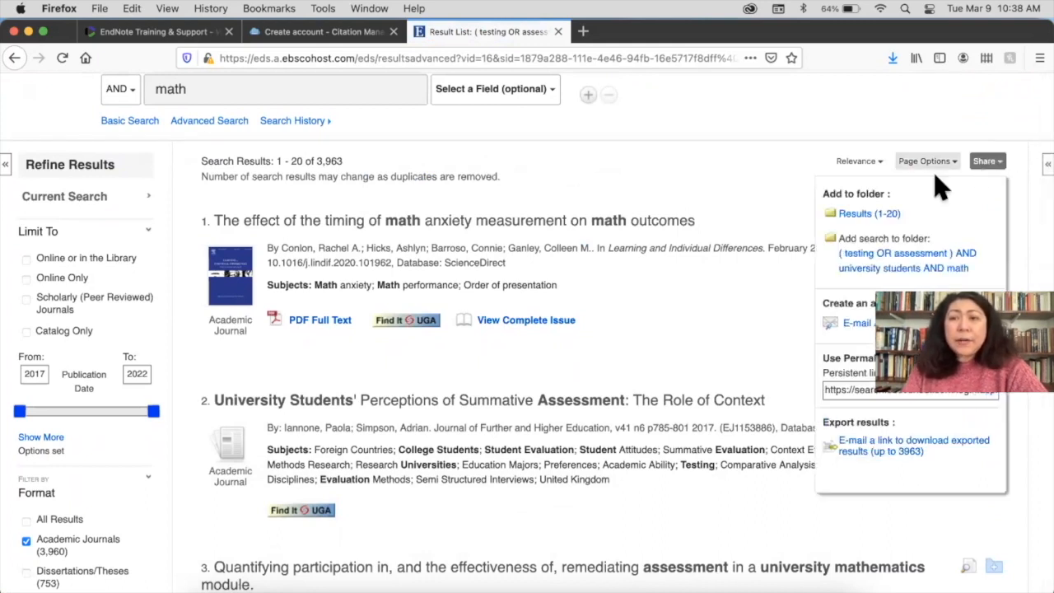
scroll(936, 205, down, 2)
scroll(937, 206, down, 3)
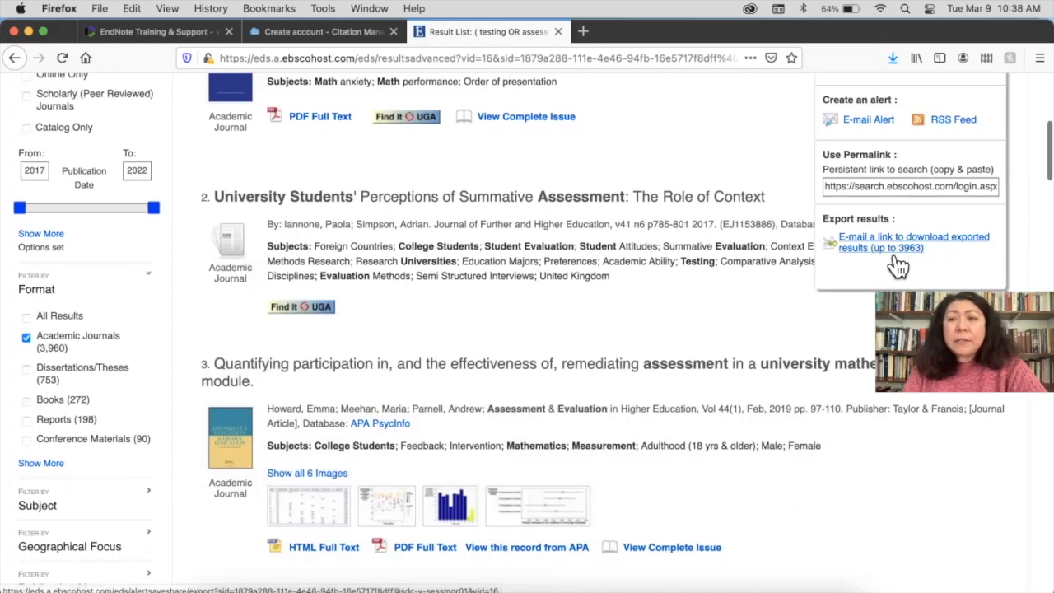
scroll(872, 265, up, 1)
scroll(873, 265, up, 5)
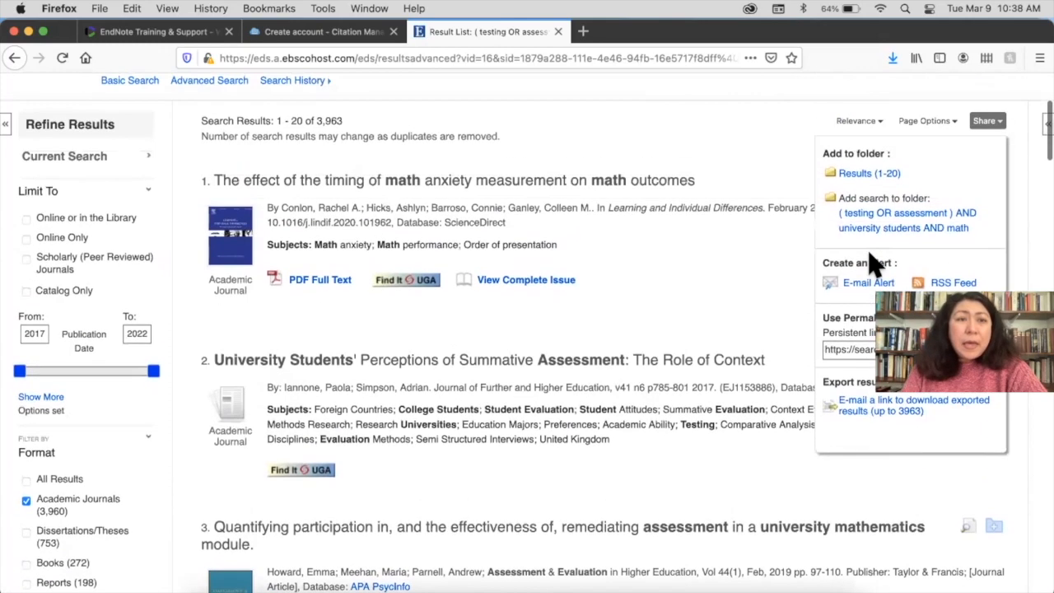
scroll(875, 265, down, 3)
scroll(920, 264, down, 4)
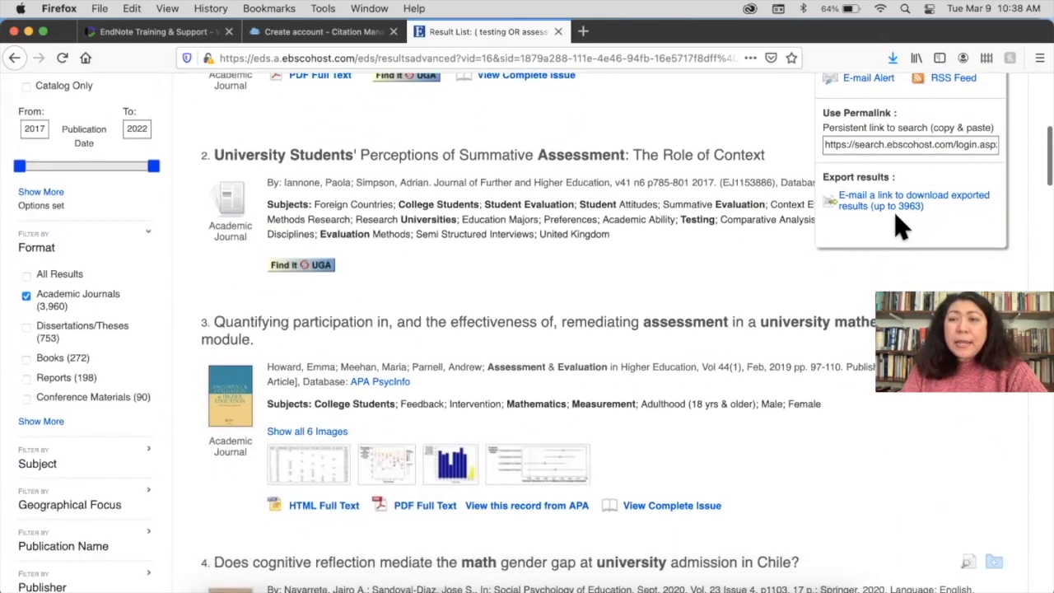
scroll(679, 270, up, 7)
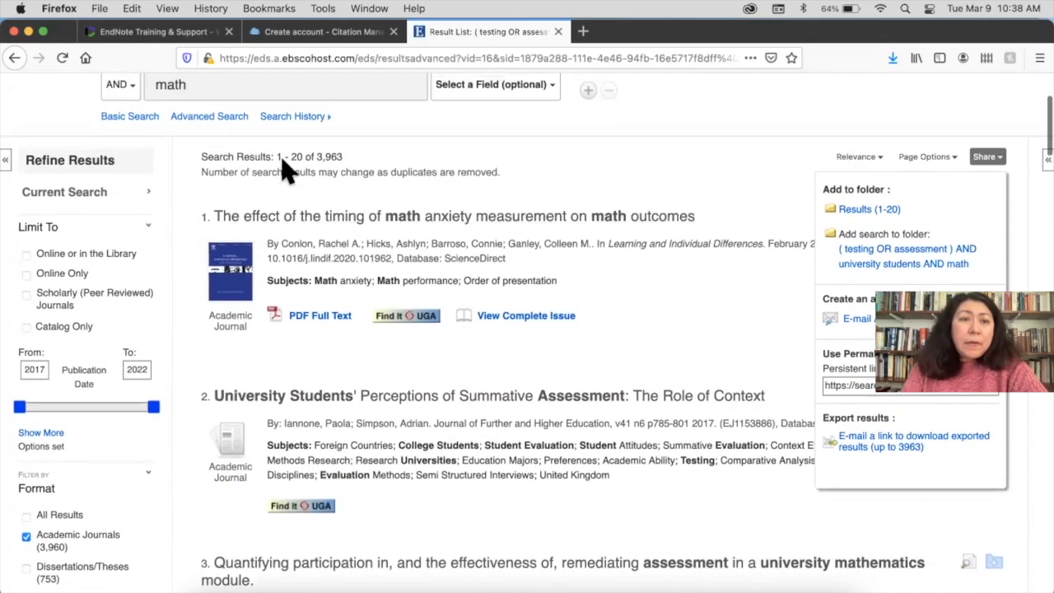
scroll(651, 280, down, 7)
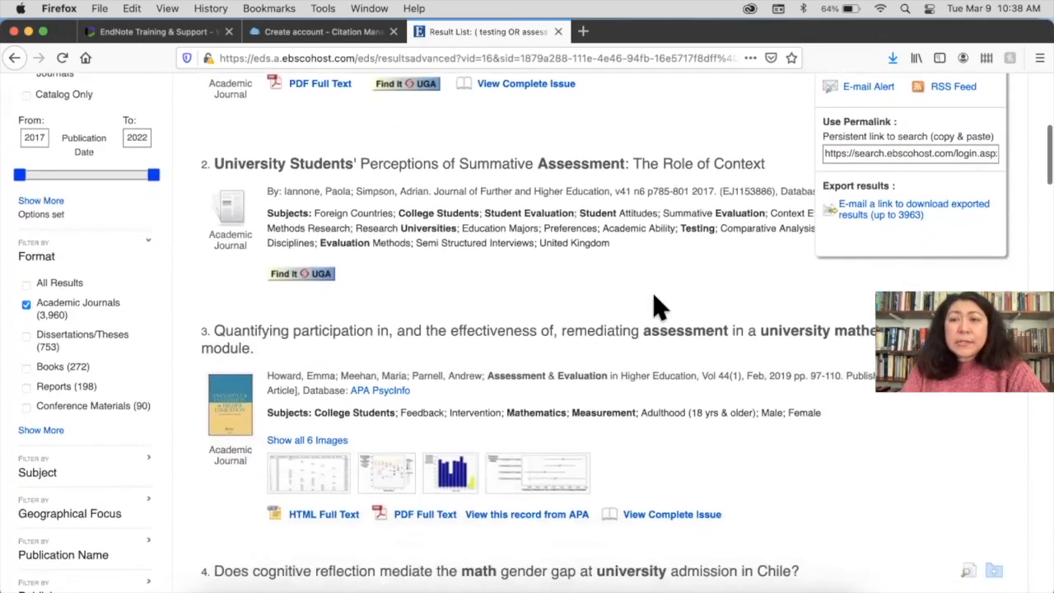
click(885, 210)
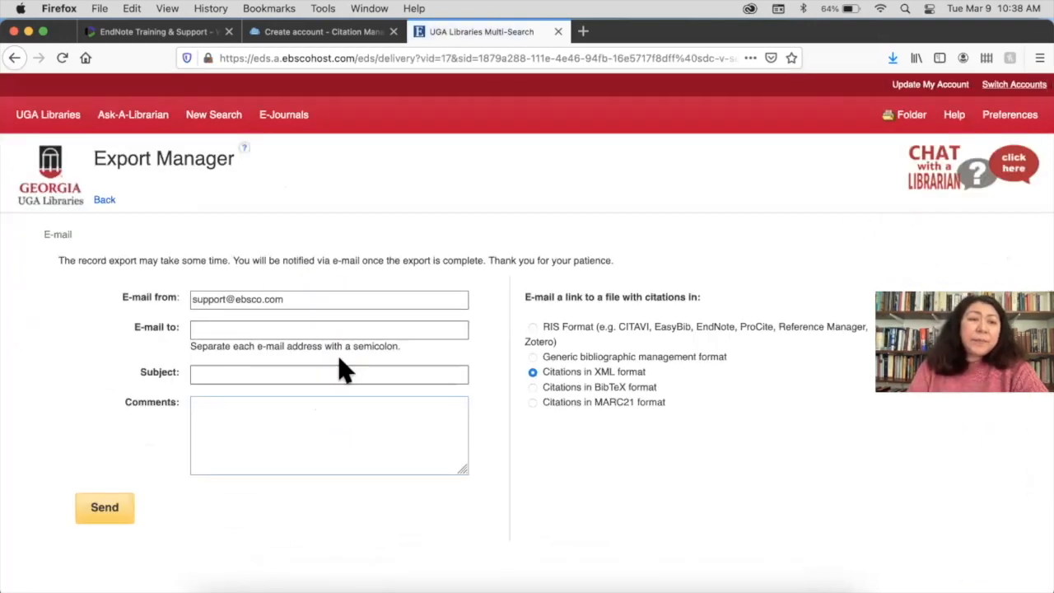
Enter your own e-mail address as recipient and the subject 'Download search results'
click(260, 329)
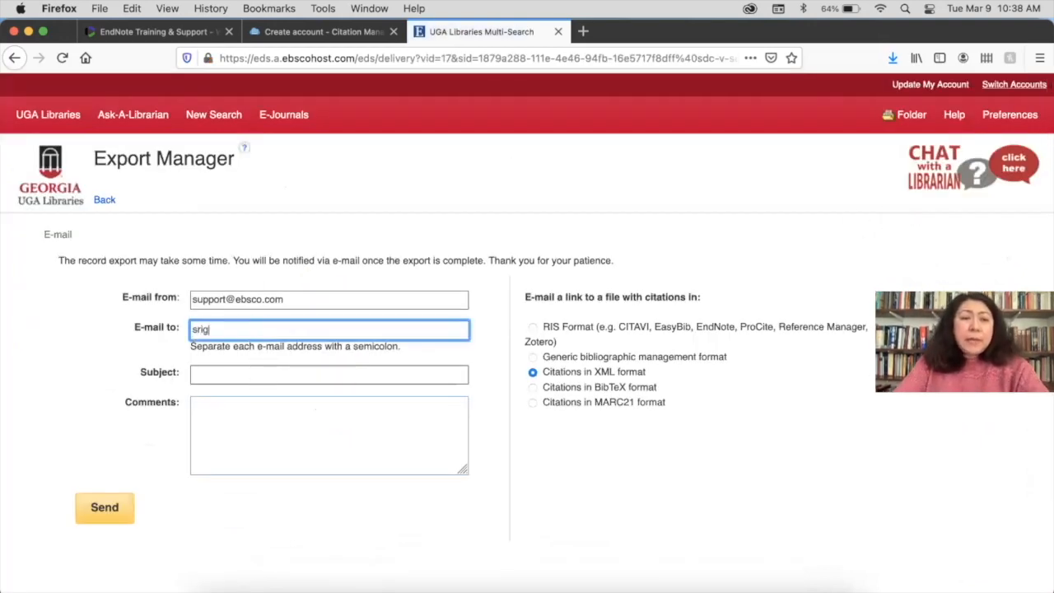
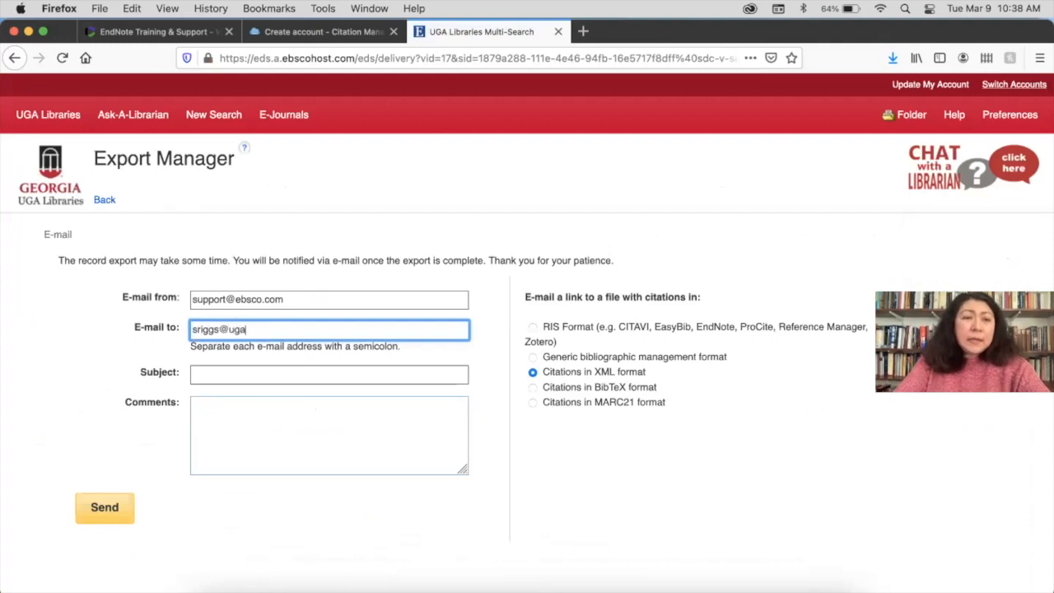
key(Tab)
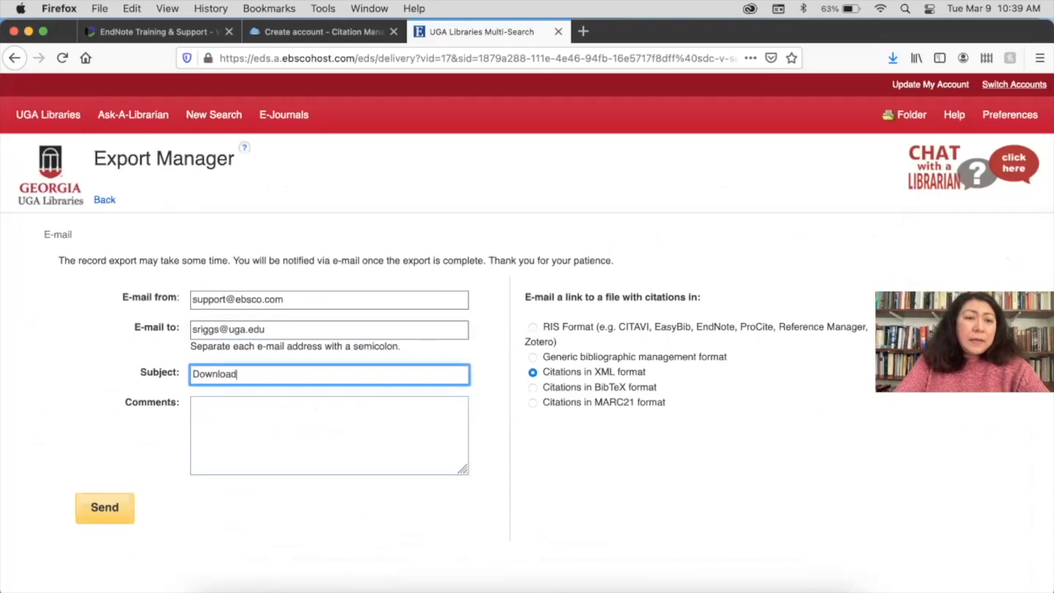
text(Download search results)
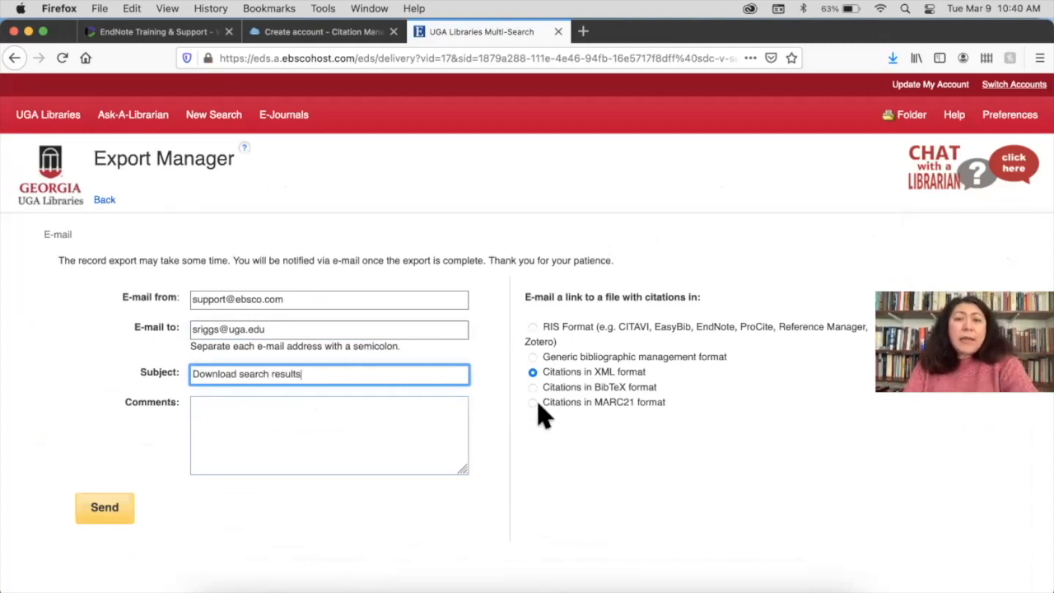
Choose RIS format, send the e-mail, and acknowledge the confirmation
click(532, 328)
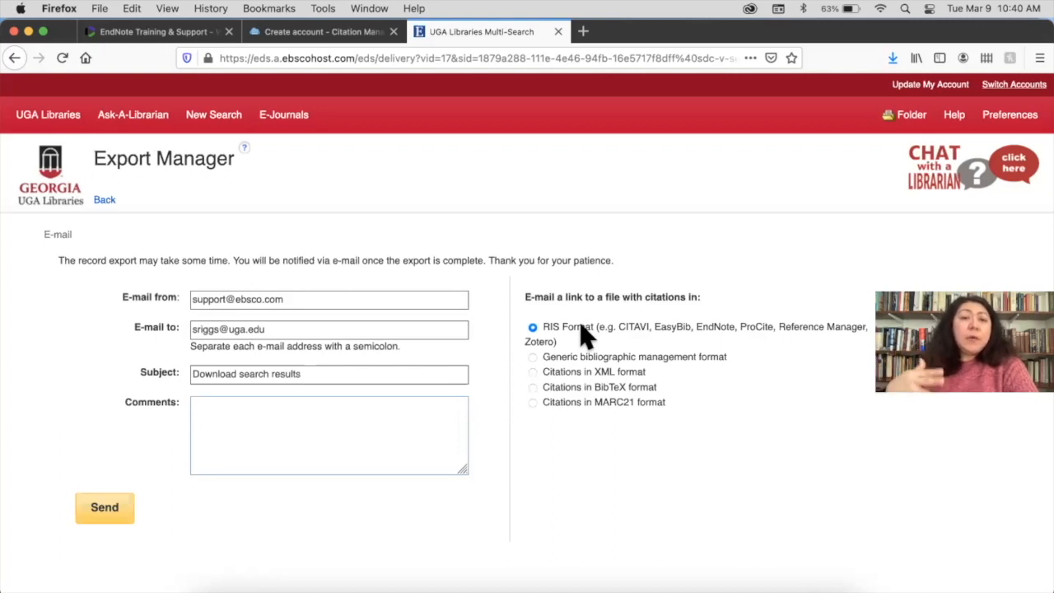
click(532, 372)
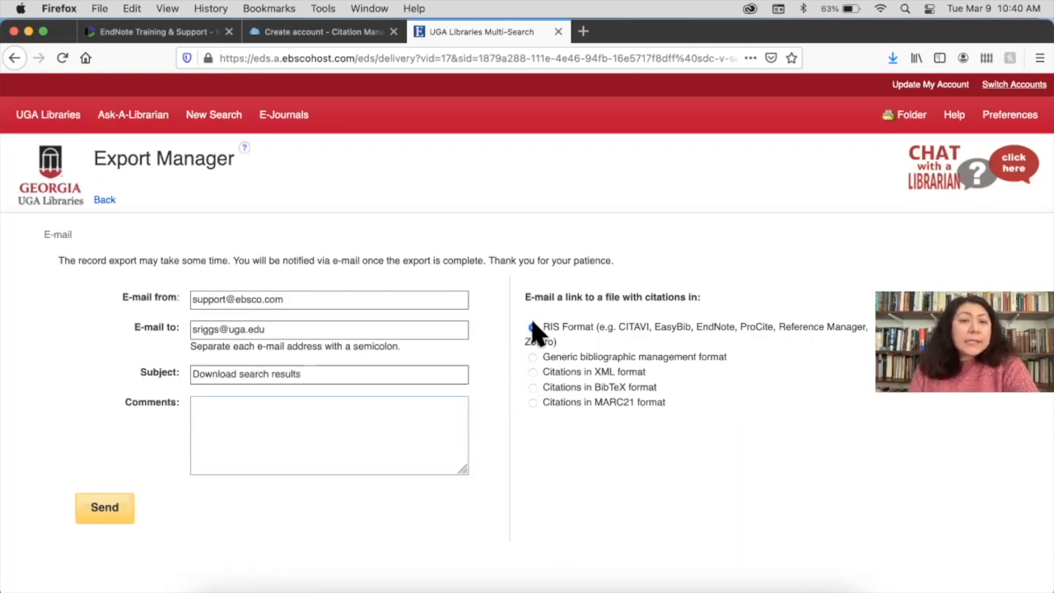
click(101, 520)
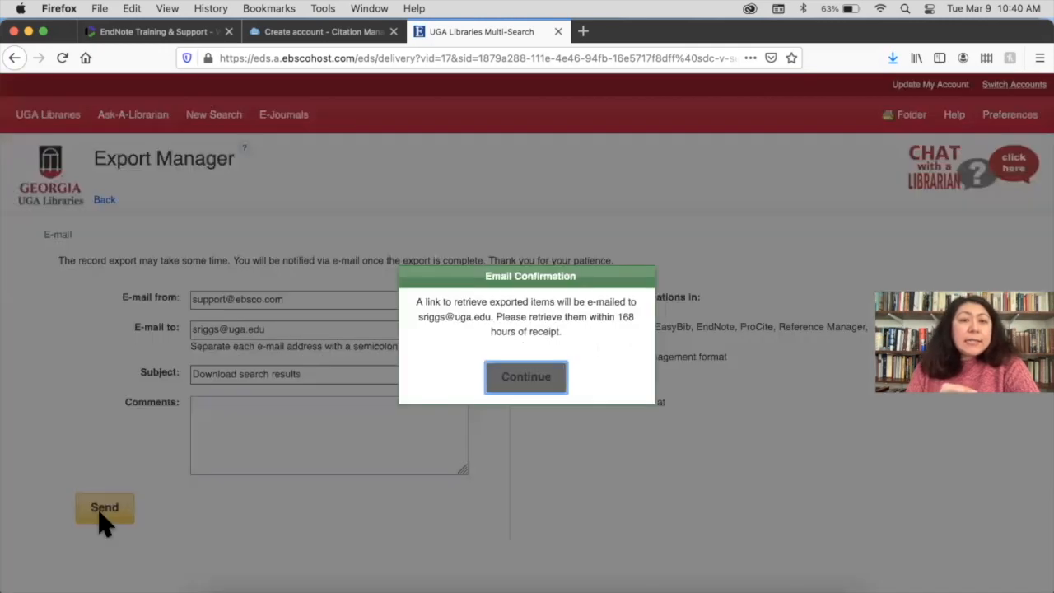
click(536, 380)
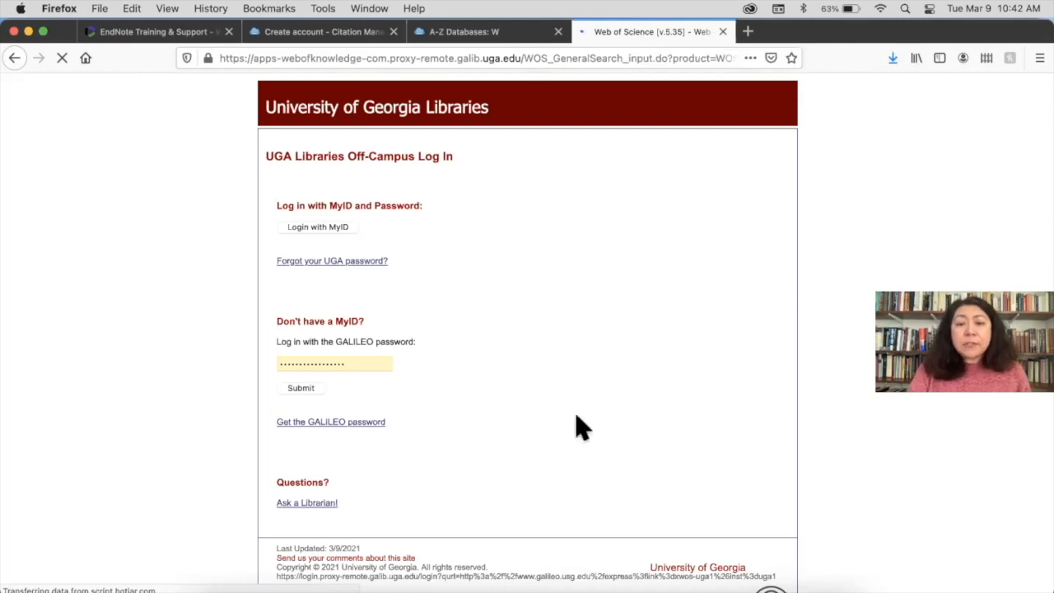
Switch to EndNote 20 and select all four references in Imported References
click(614, 588)
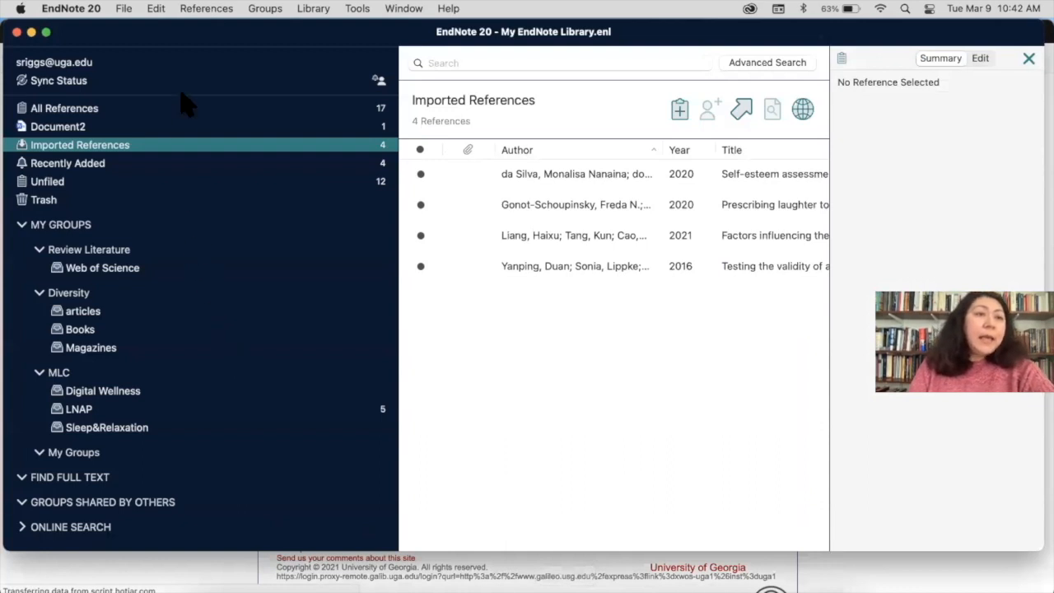
click(546, 179)
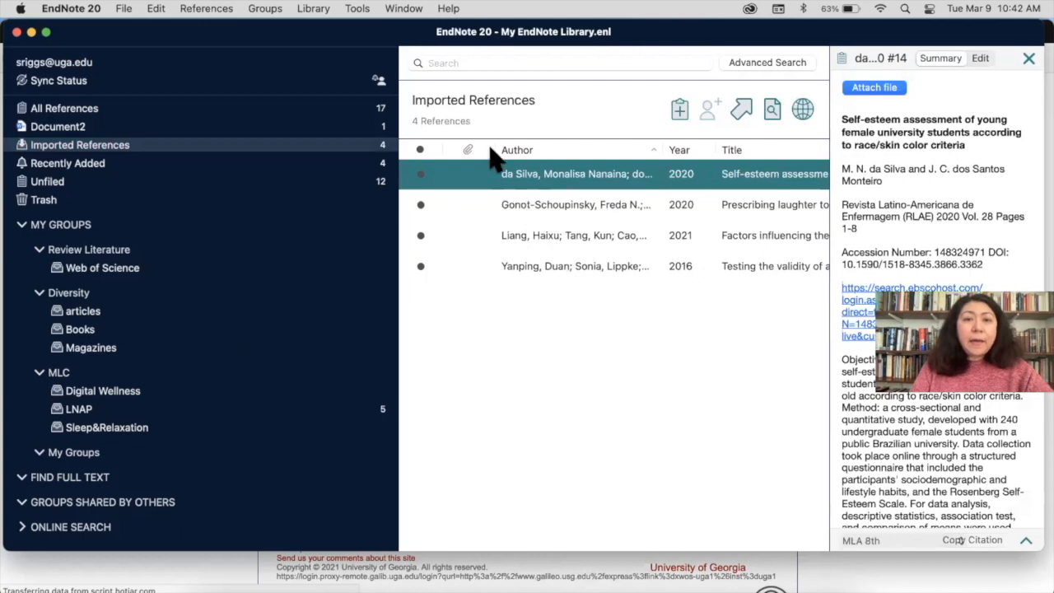
shift+click(553, 270)
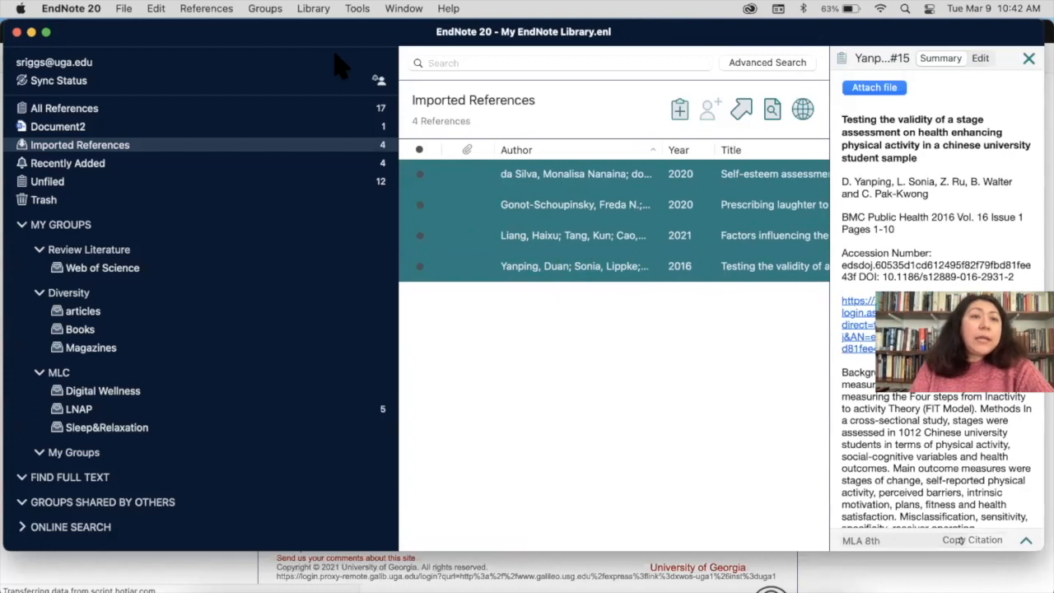
click(210, 11)
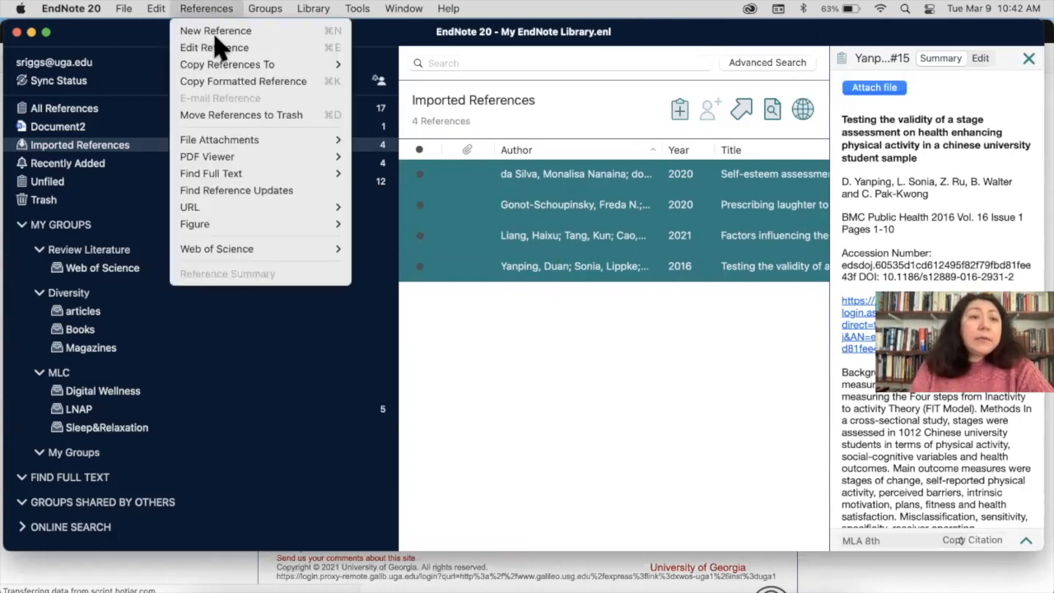
Run Find Full Text on the selected references, choosing University of Georgia
mouse_move(256, 177)
click(420, 174)
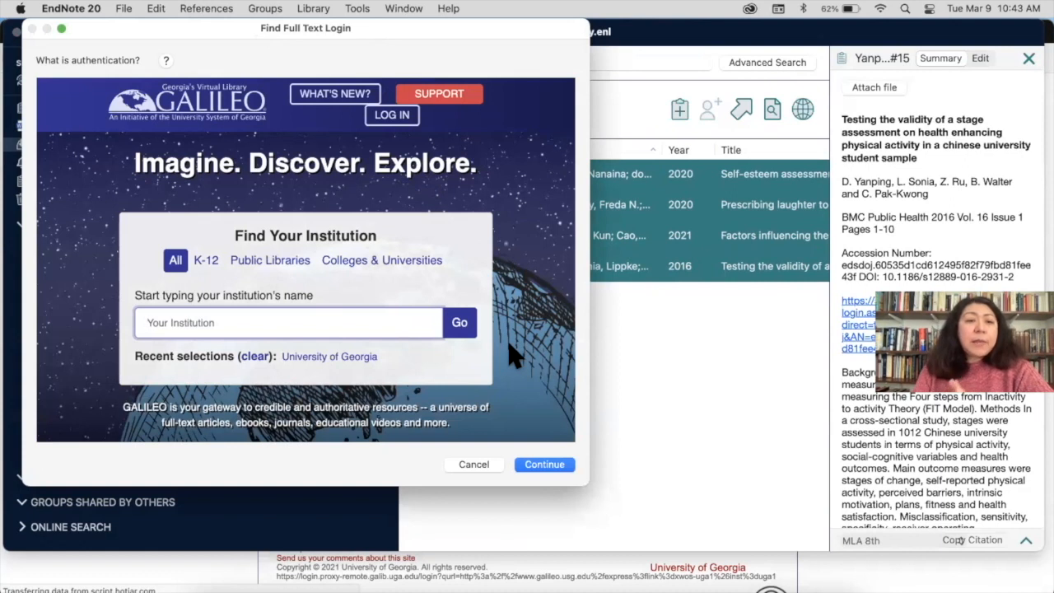
click(372, 358)
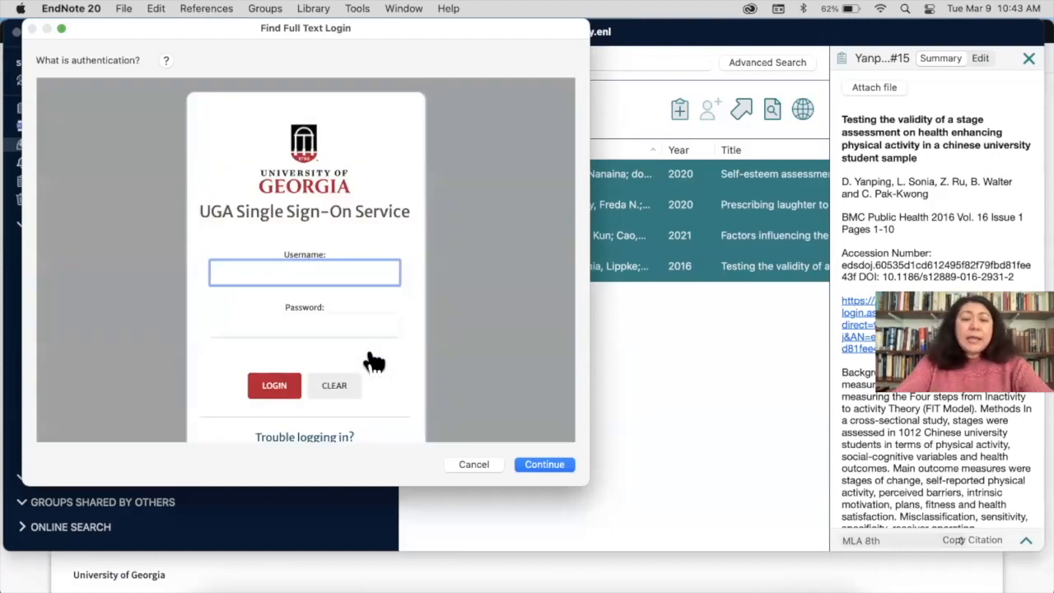
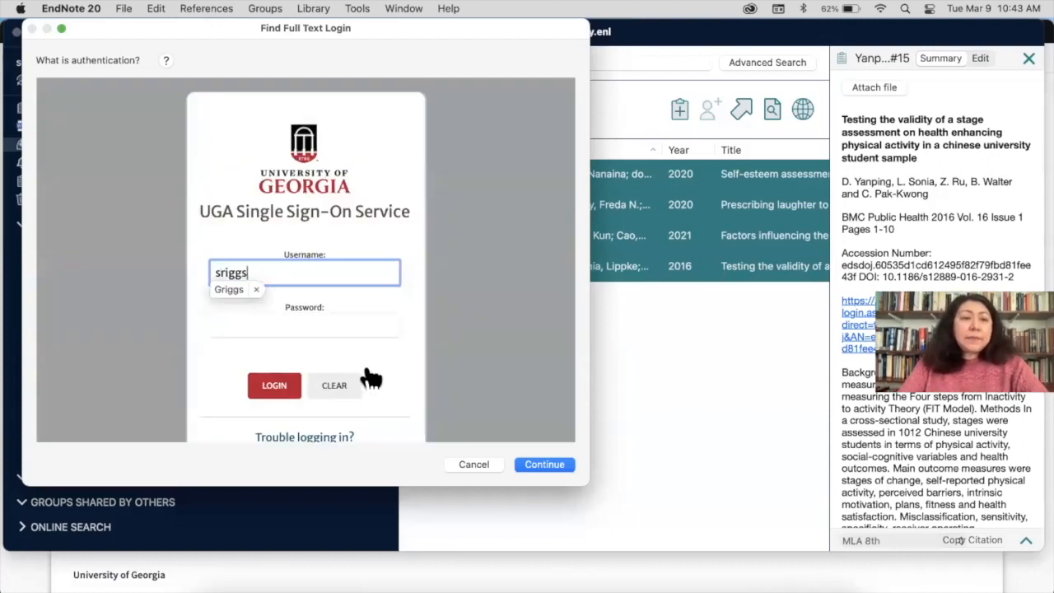
Log in via UGA Single Sign-On with the university username and password, then continue
click(256, 287)
click(268, 358)
click(279, 326)
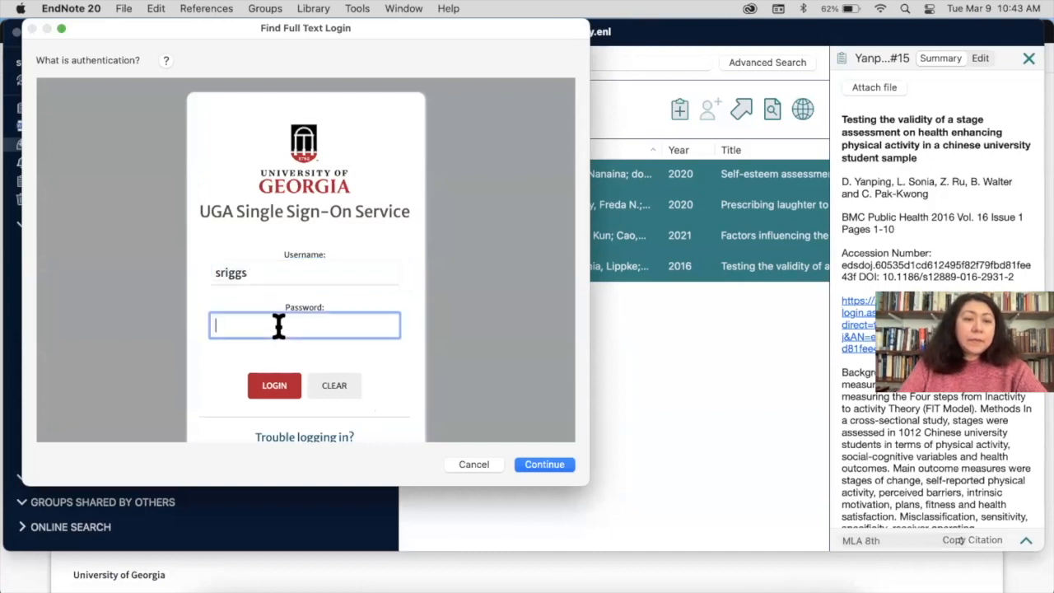
text(••)
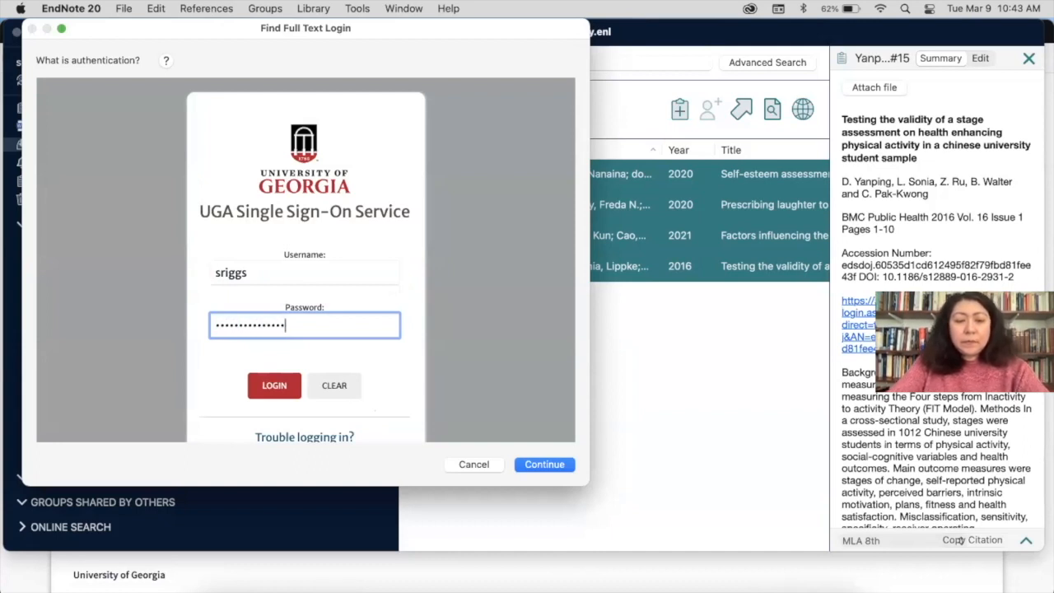
click(275, 386)
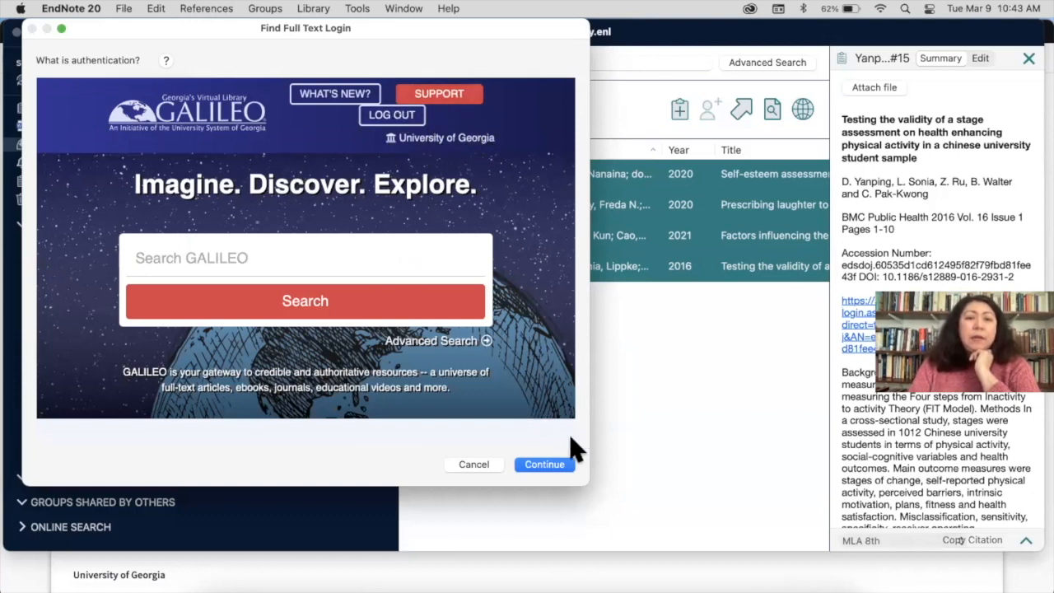
click(540, 466)
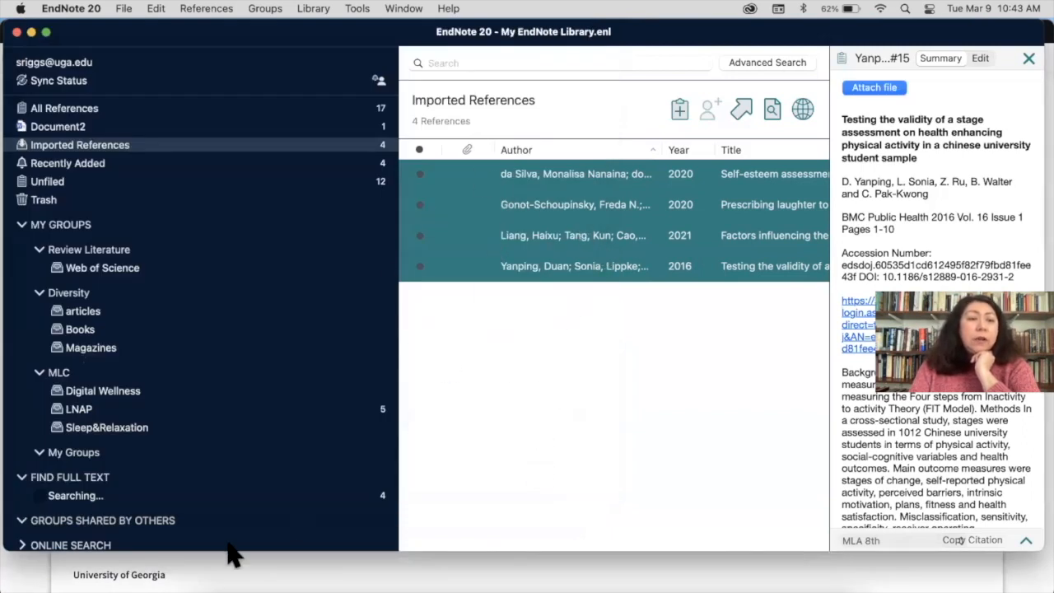
Check the 2016 reference's found PDF, then show the Not found group of three references
scroll(210, 419, down, 1)
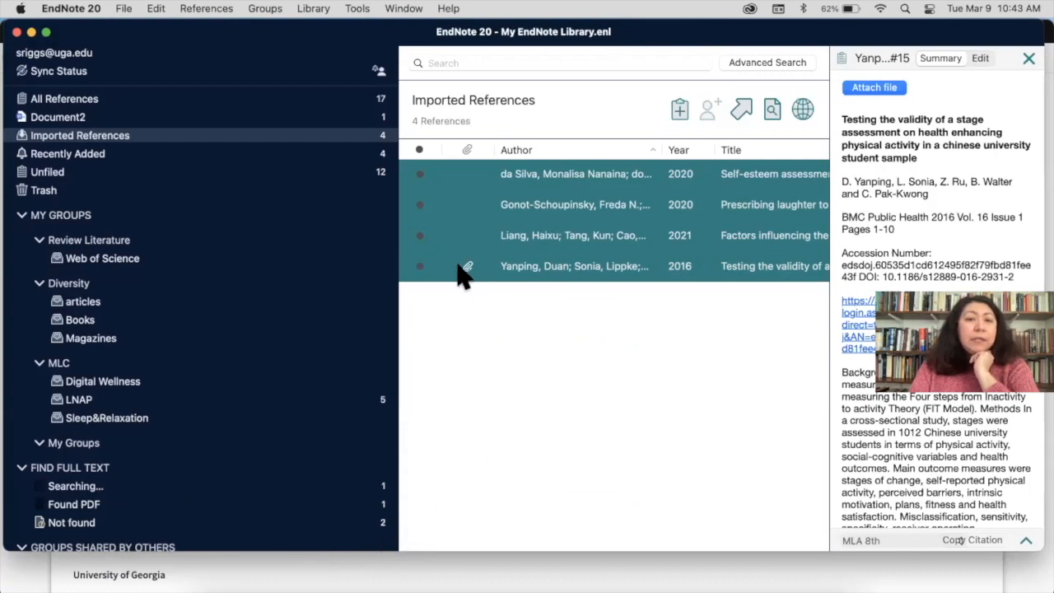
click(517, 272)
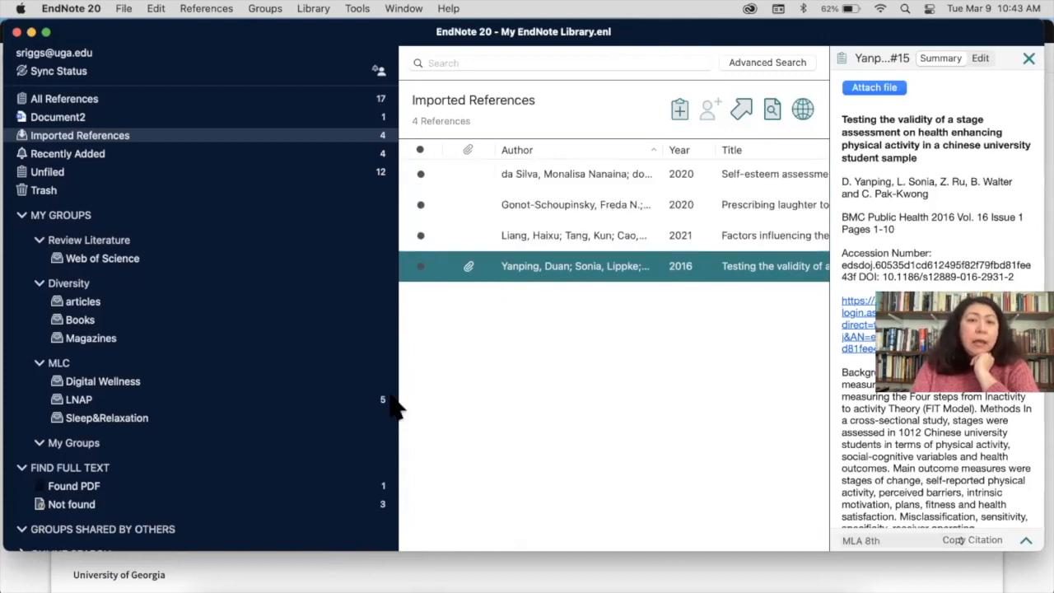
click(72, 505)
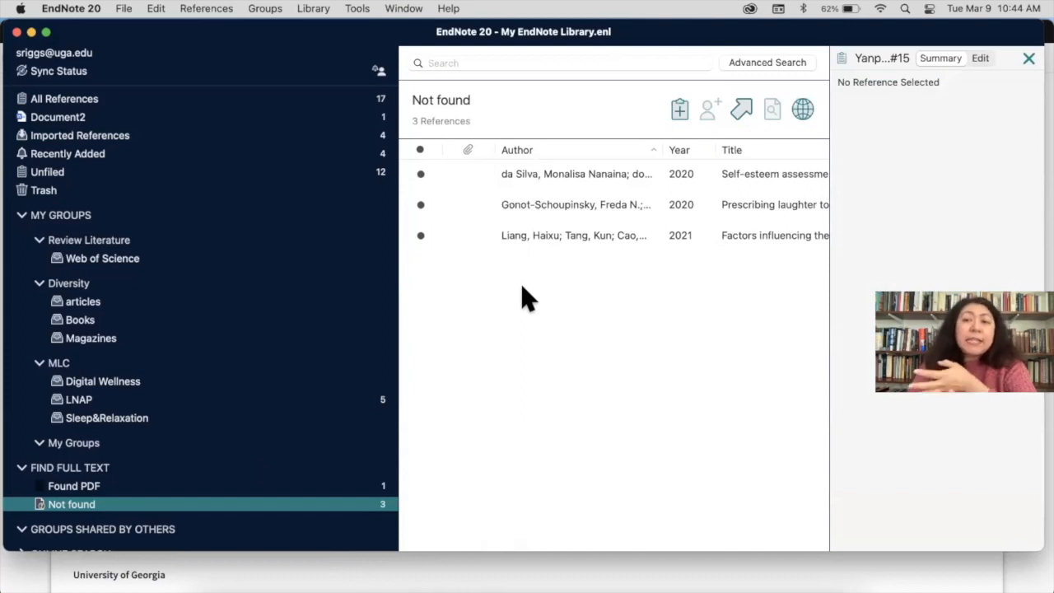
Select the 'Prescribing laughter' reference and follow its search.ebscohost.com URL in the browser
click(518, 214)
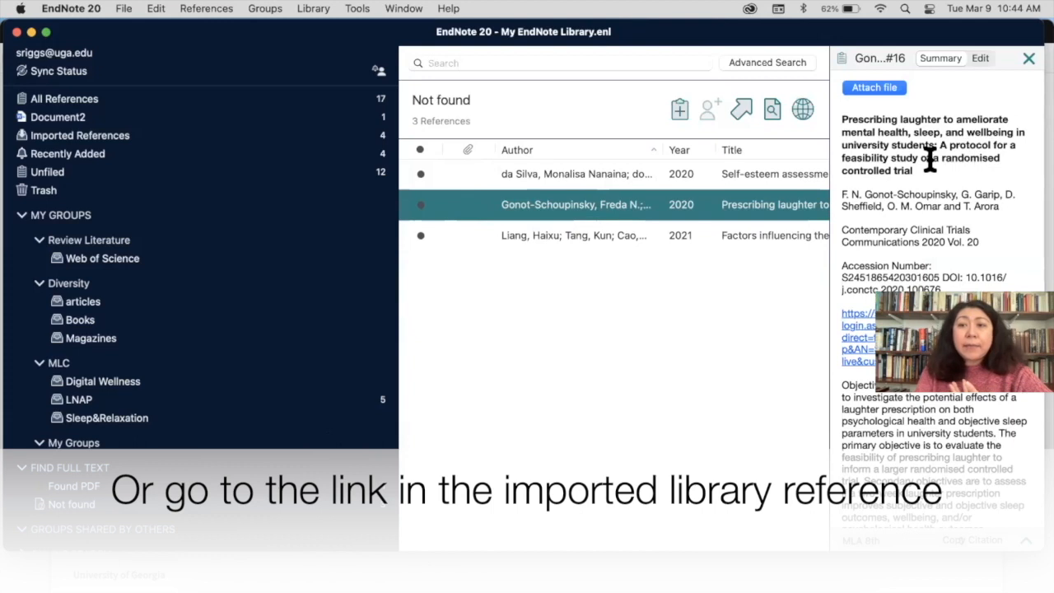
scroll(922, 160, down, 5)
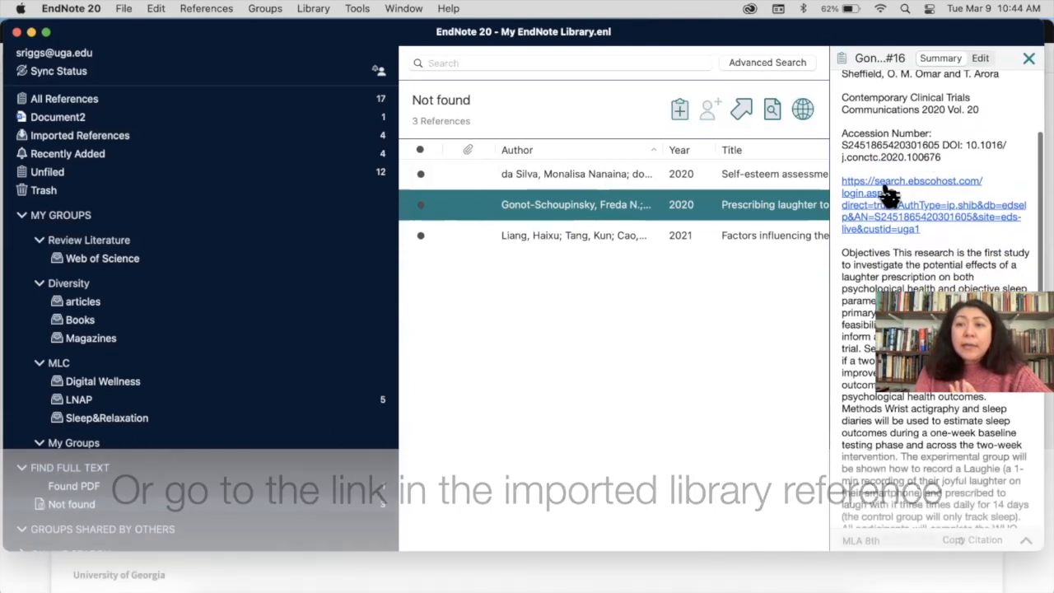
click(879, 192)
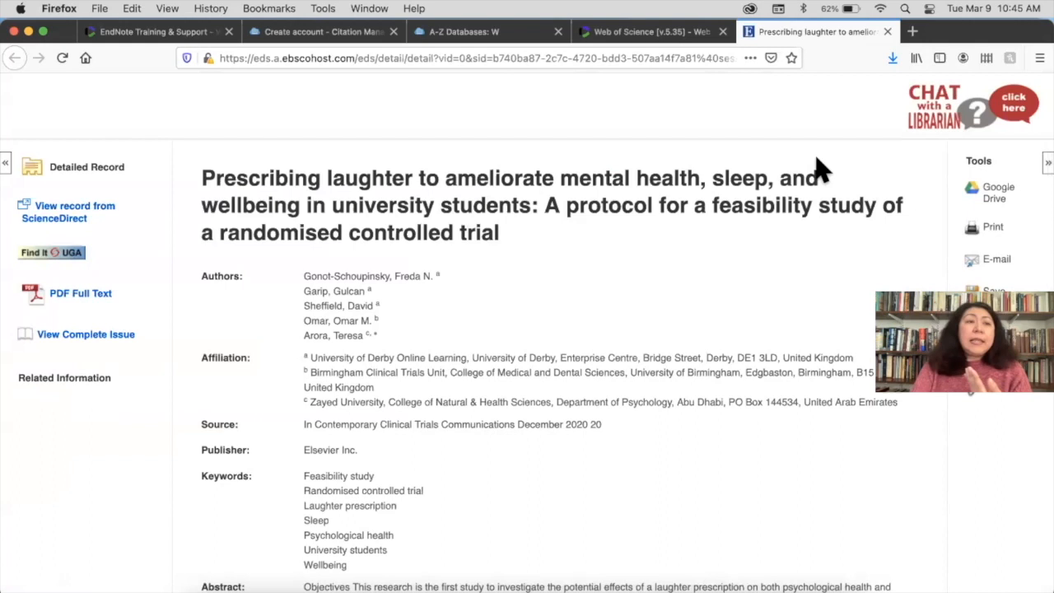
Open the laughter-prescription article's PDF full text from EBSCO, downloading it via ScienceDirect's Download this article
click(81, 298)
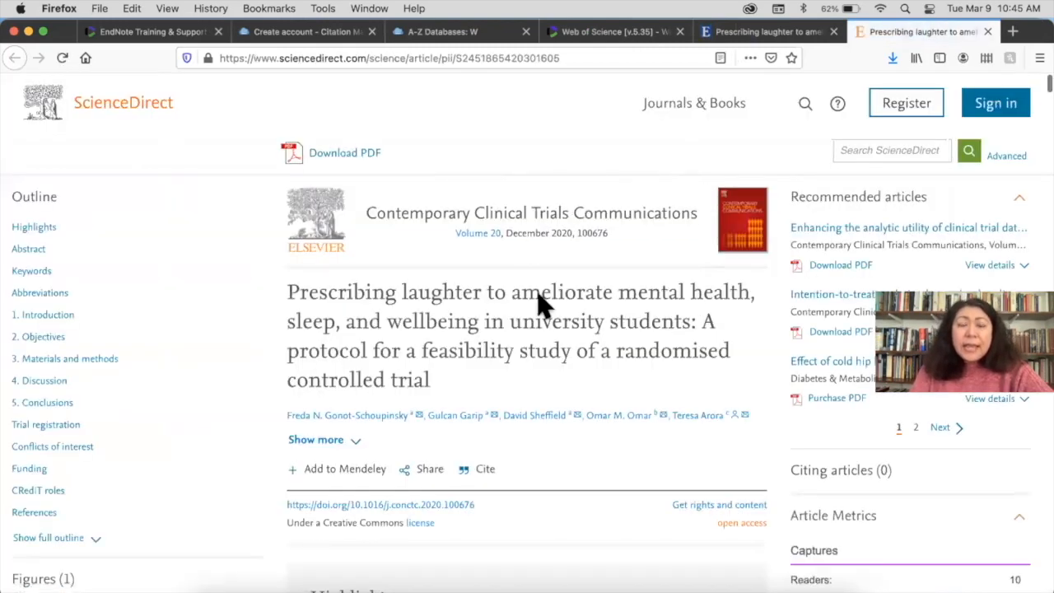
click(368, 156)
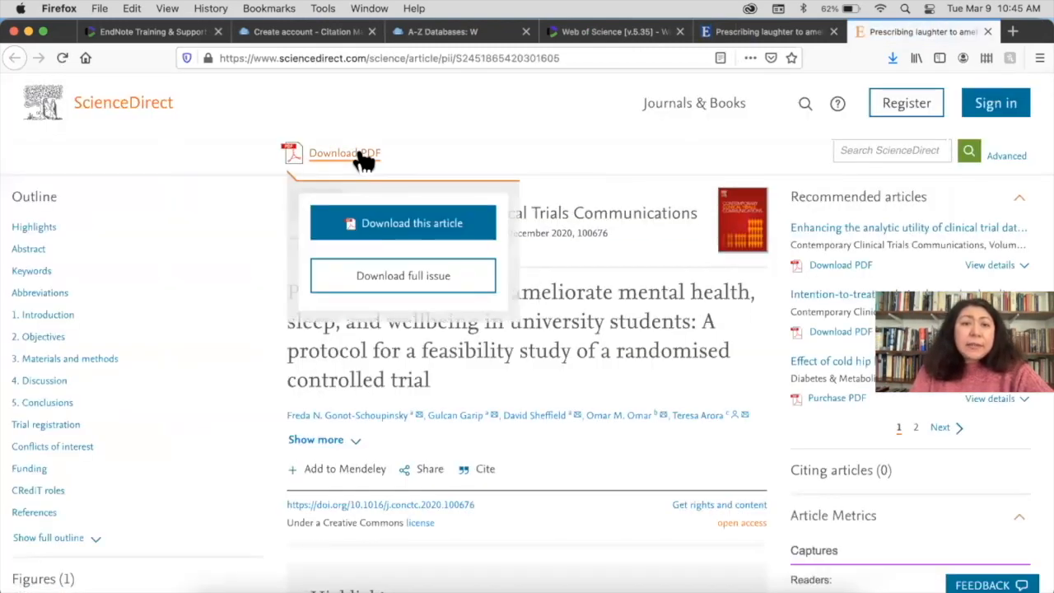
click(372, 224)
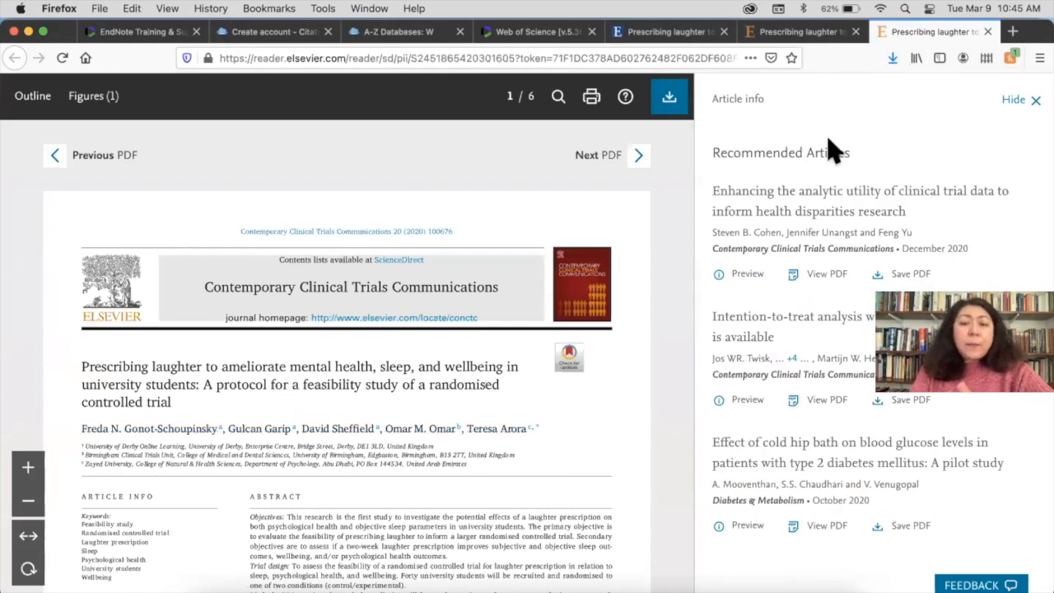
Attach the systematic review PDF from Downloads to the Prescribing laughter reference and save the record
click(617, 586)
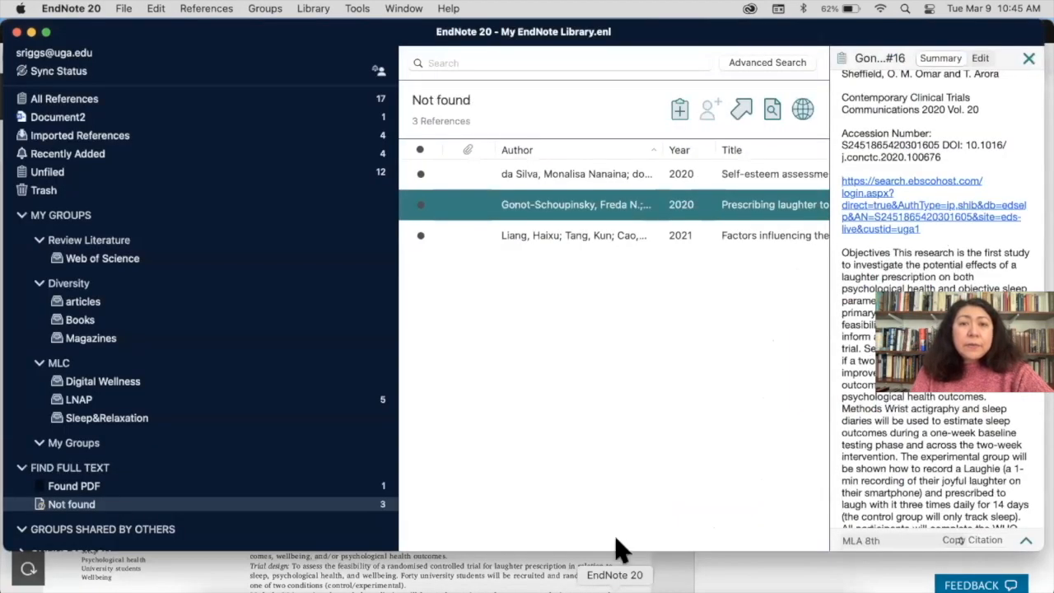
right_click(602, 219)
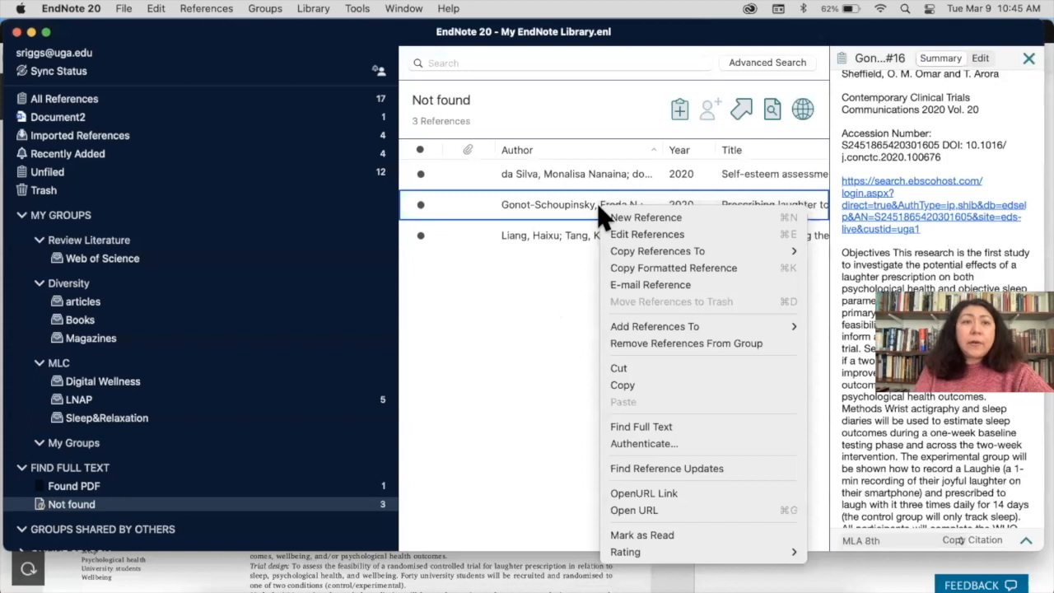
click(200, 10)
click(198, 12)
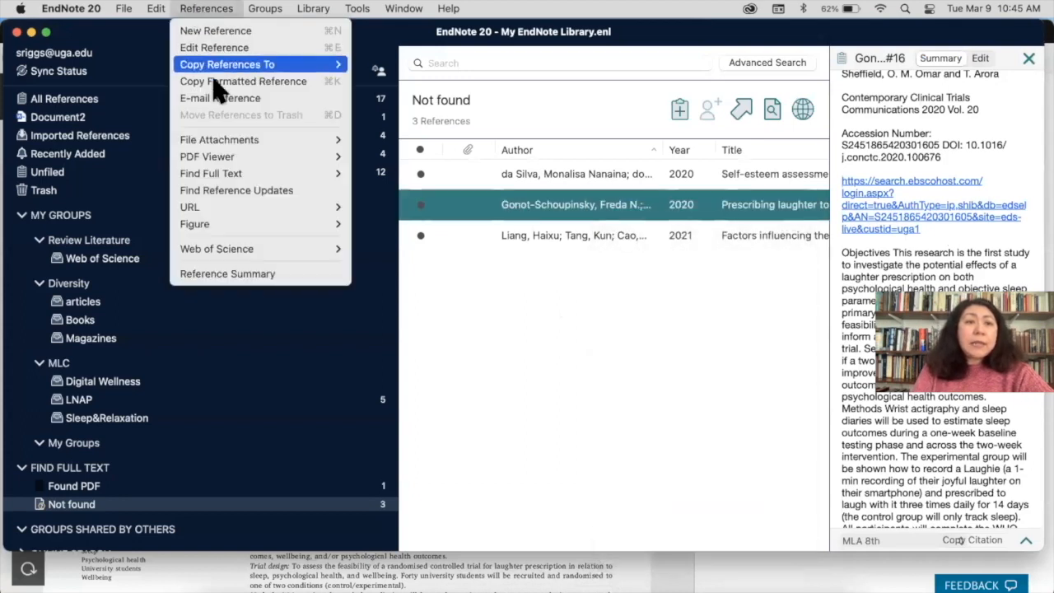
mouse_move(241, 65)
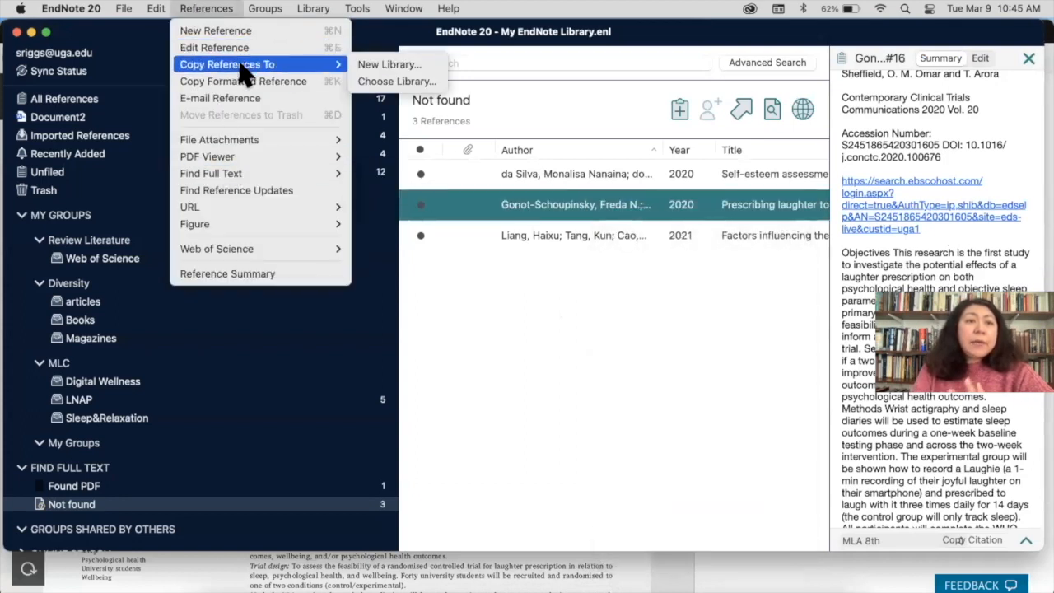
mouse_move(247, 142)
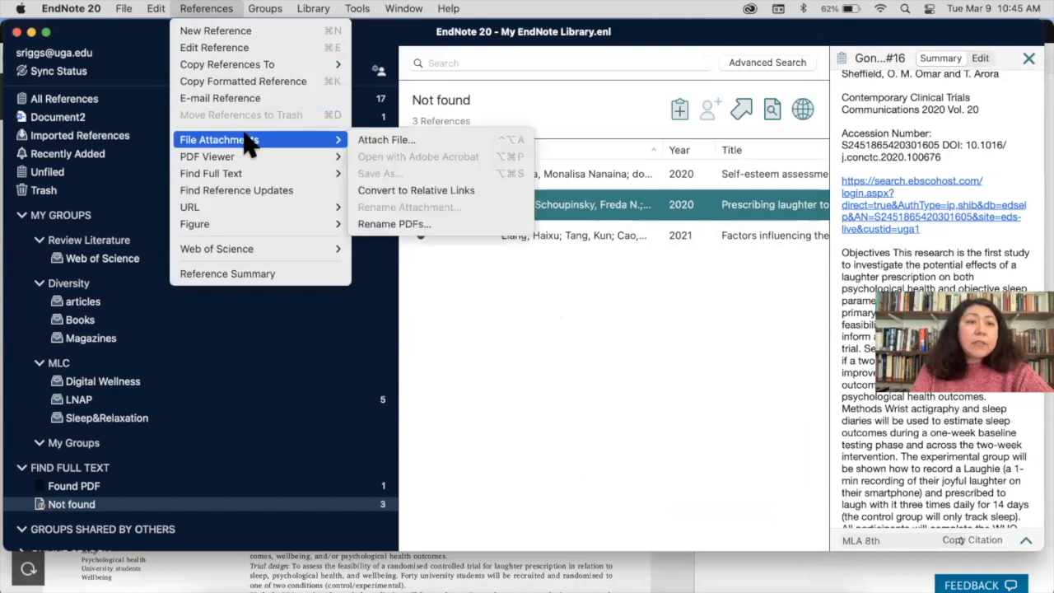
click(404, 145)
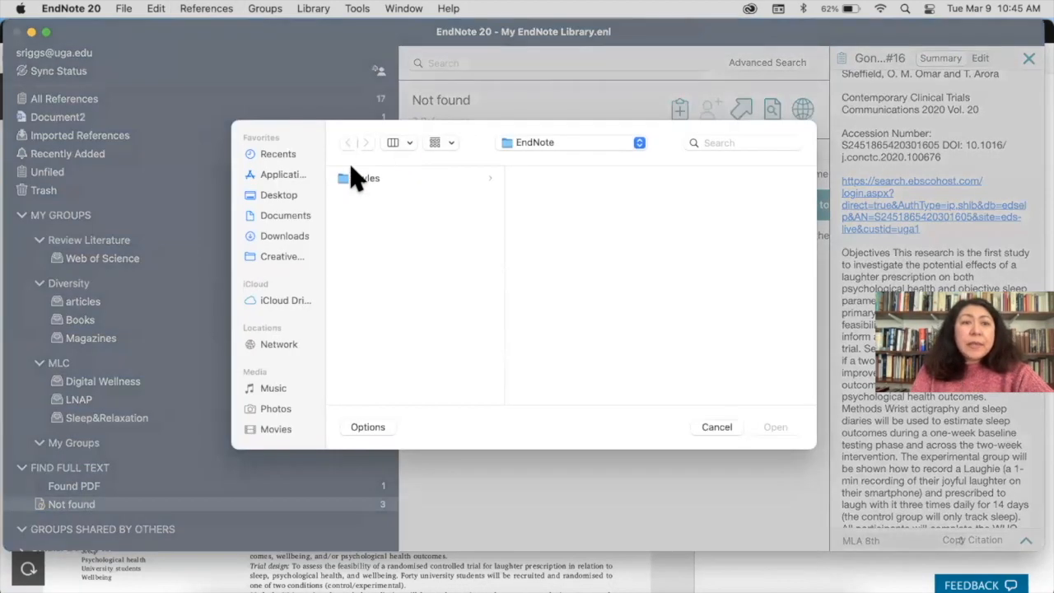
click(298, 237)
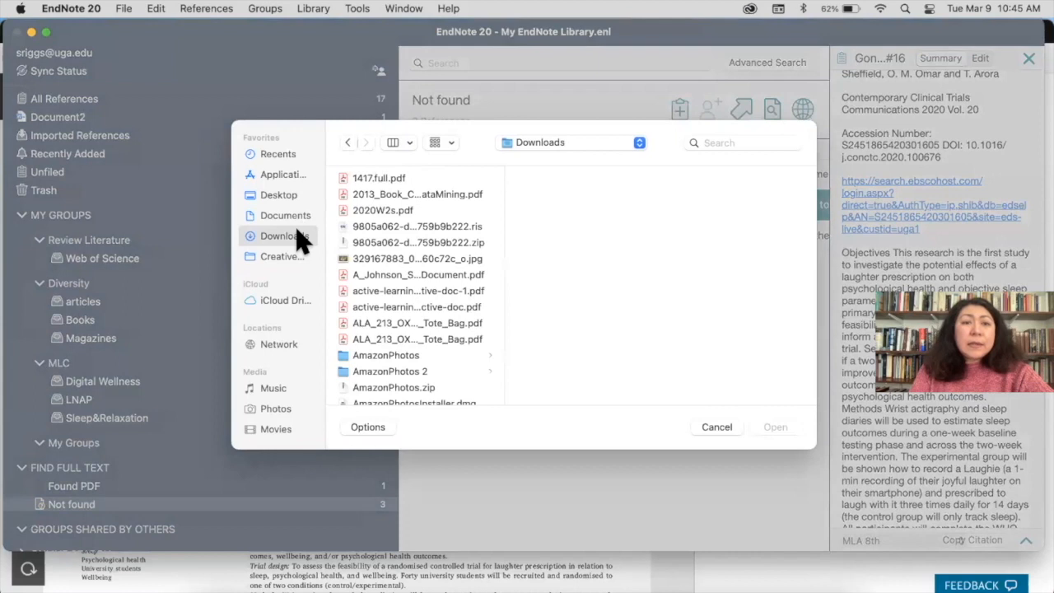
click(424, 276)
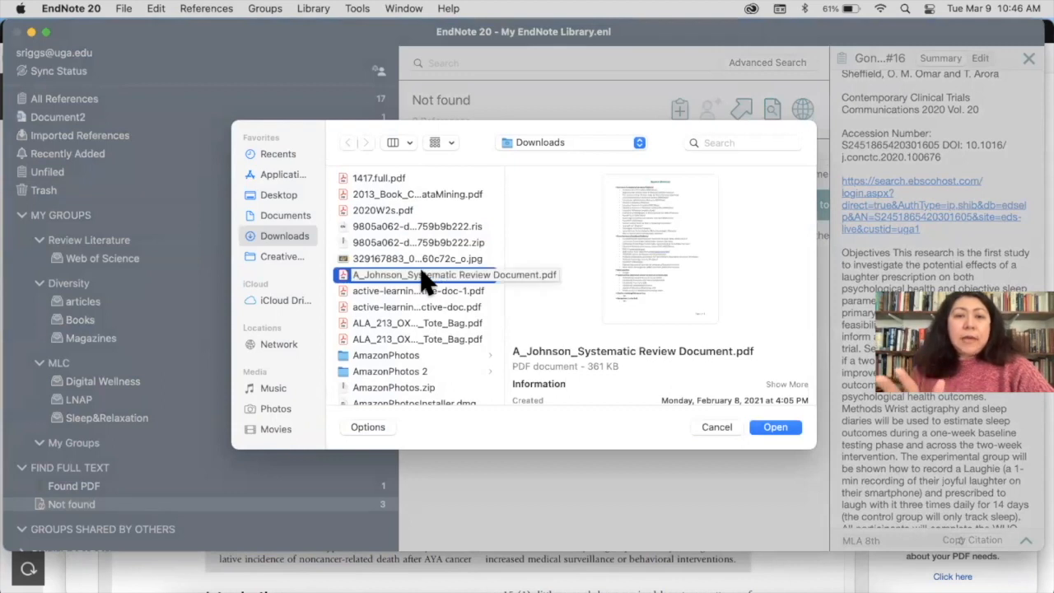
click(774, 426)
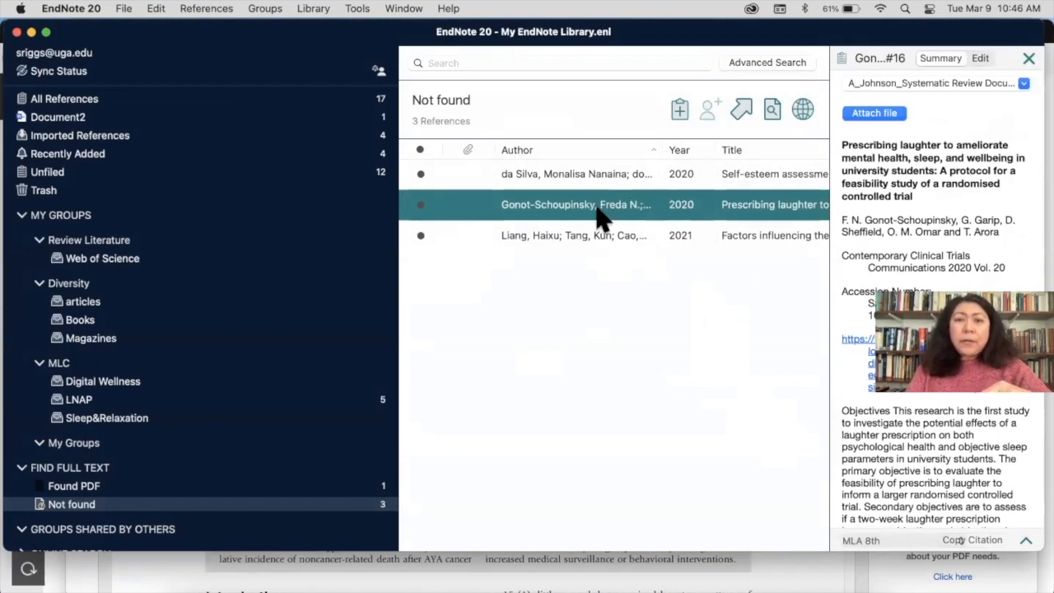
click(580, 238)
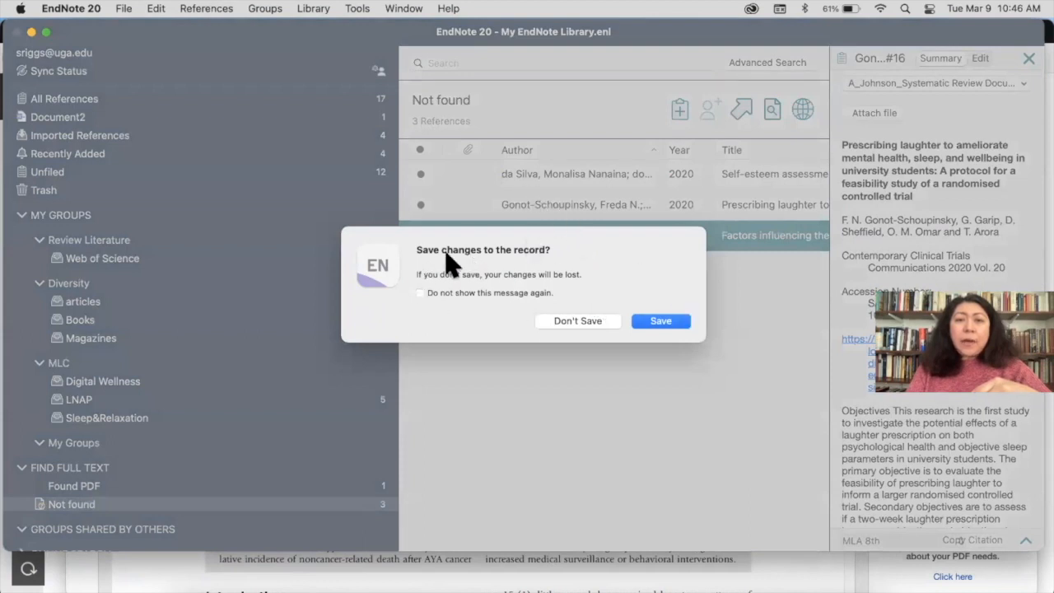
click(663, 326)
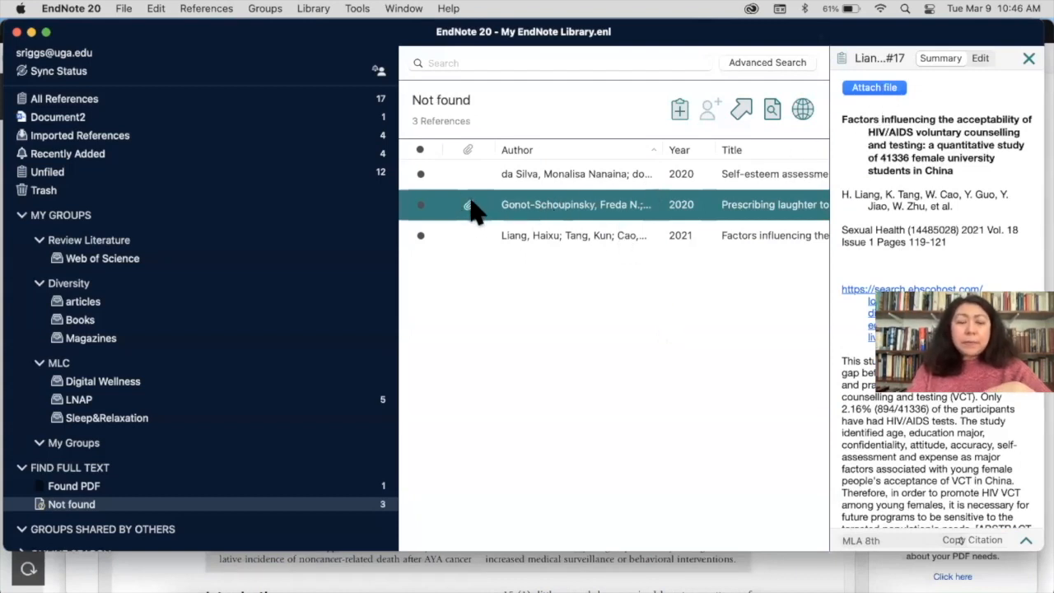
click(66, 10)
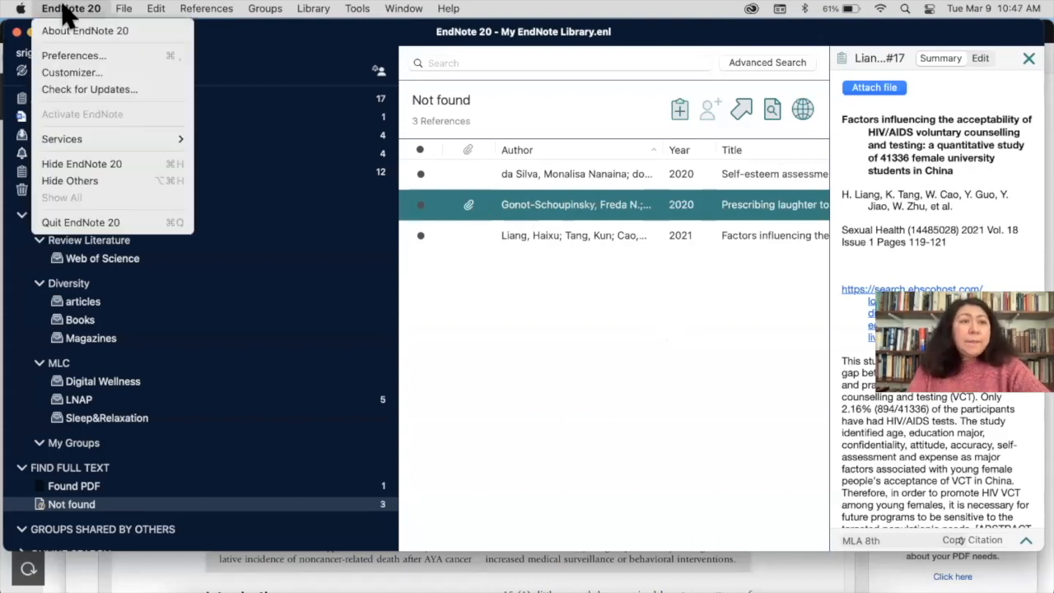
click(71, 56)
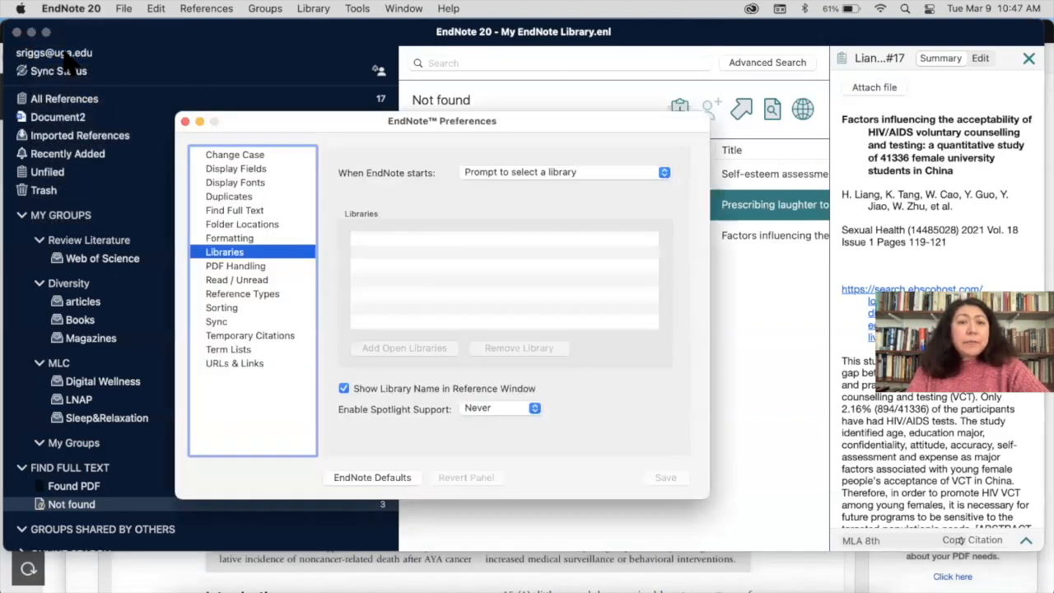
click(245, 210)
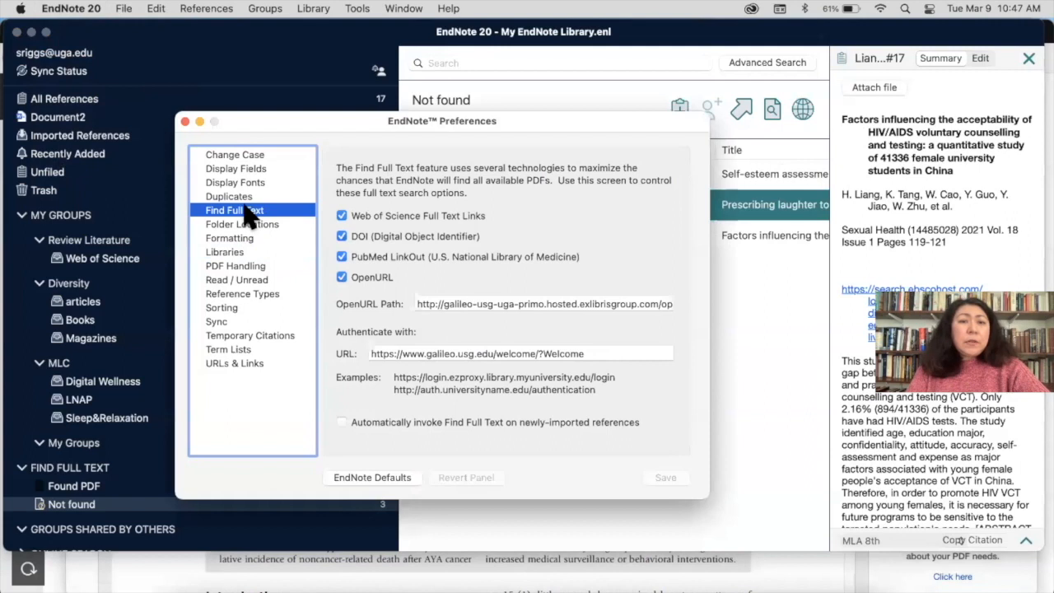
click(444, 301)
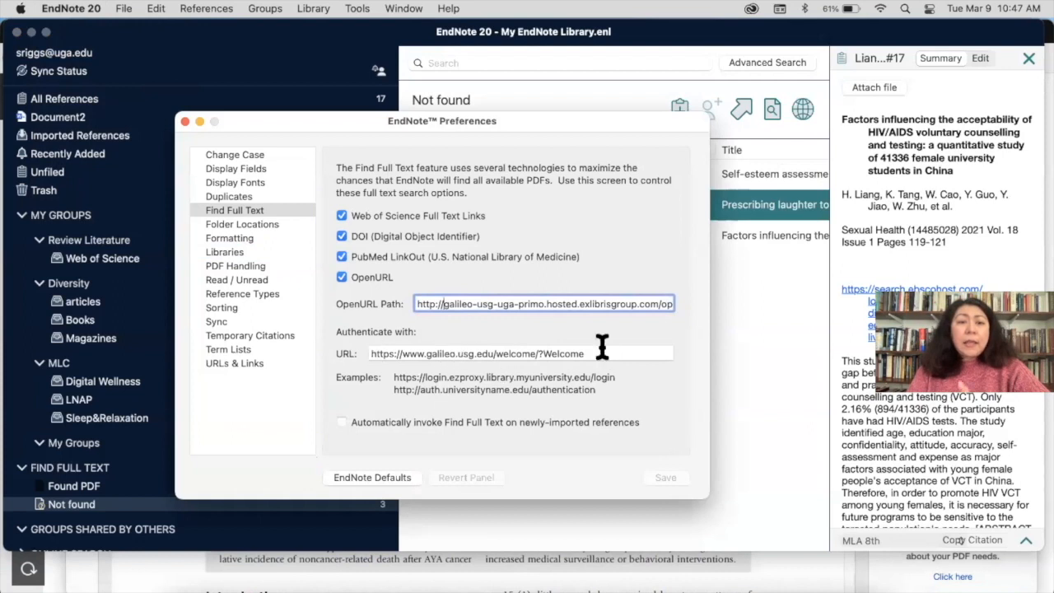
click(185, 121)
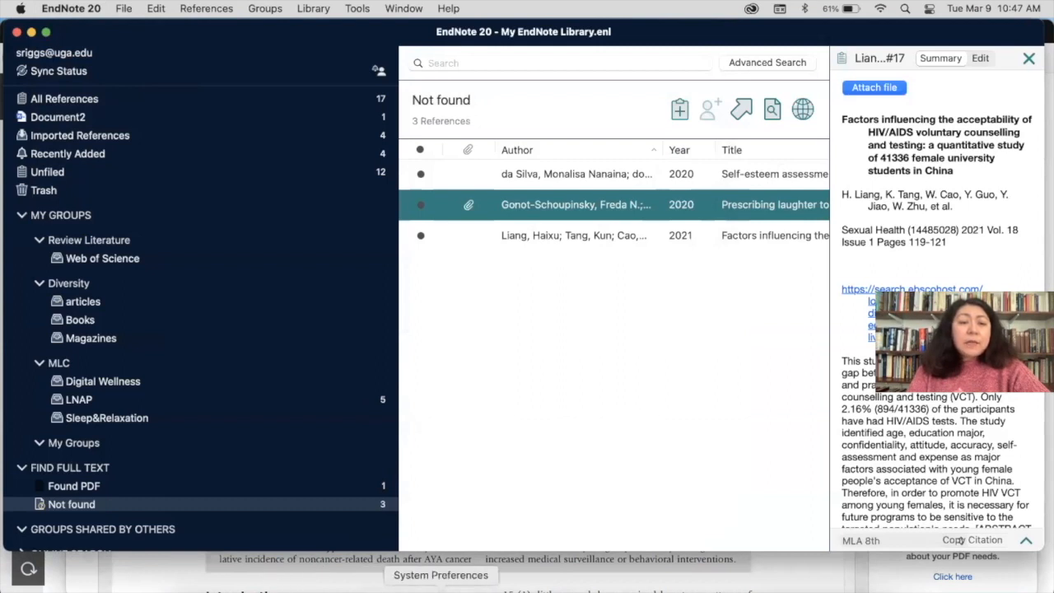
Close 1417.full.pdf and open the Citation Management guide's Using Endnote page in Firefox
click(170, 570)
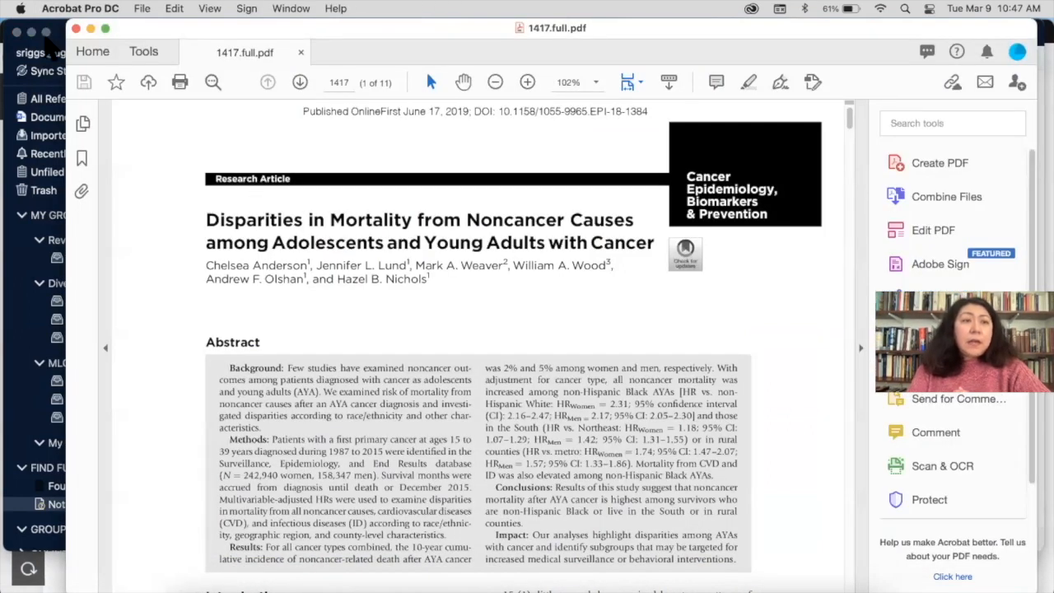
click(75, 28)
click(286, 33)
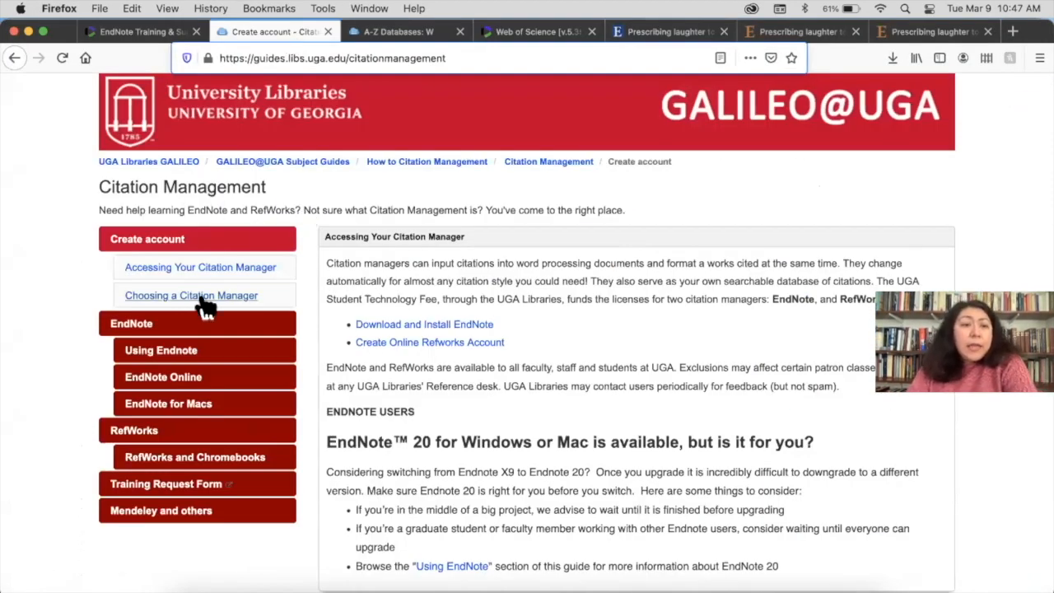
click(185, 352)
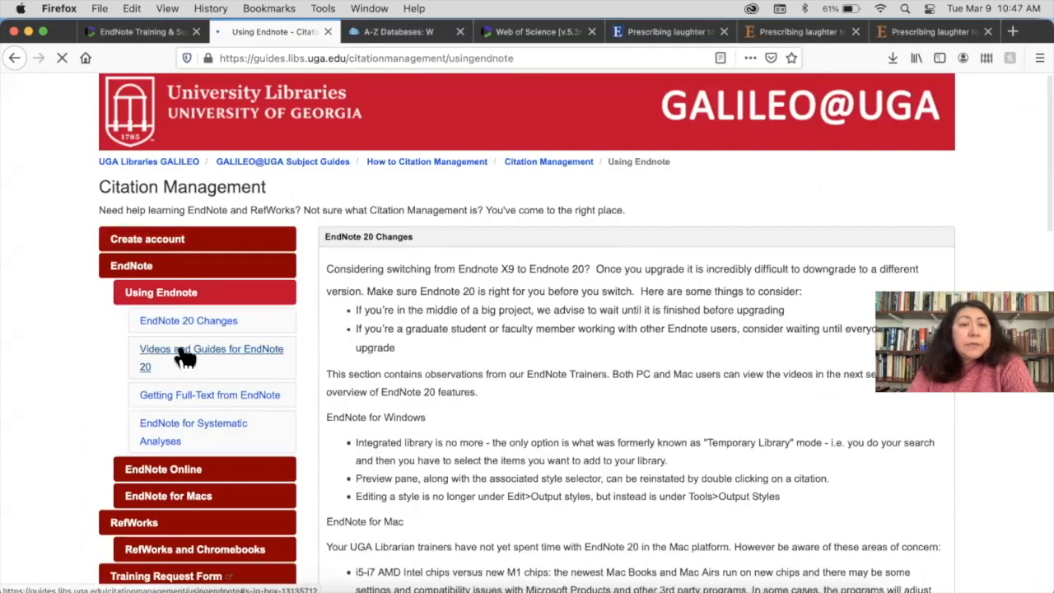
Scroll to Getting Full-Text from EndNote and briefly highlight its Find Full Text settings lines
scroll(461, 420, down, 10)
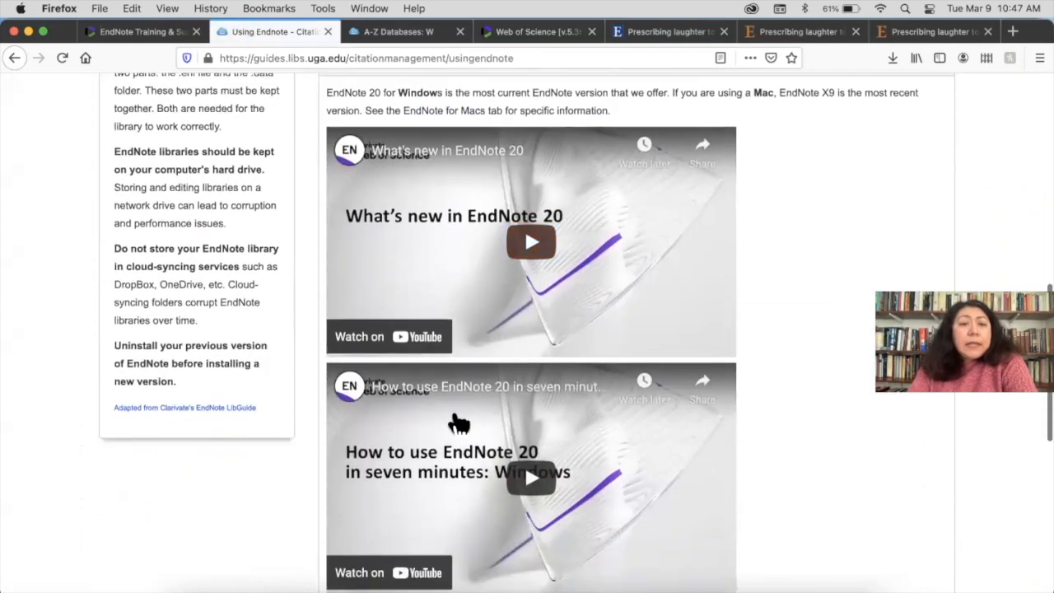
scroll(458, 423, down, 7)
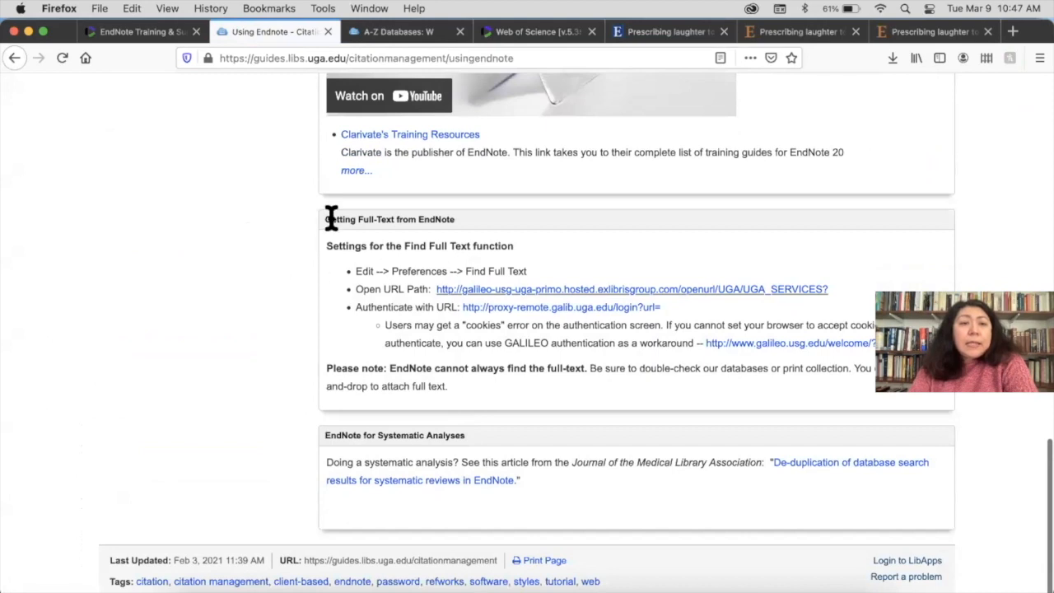
drag(355, 282, 834, 310)
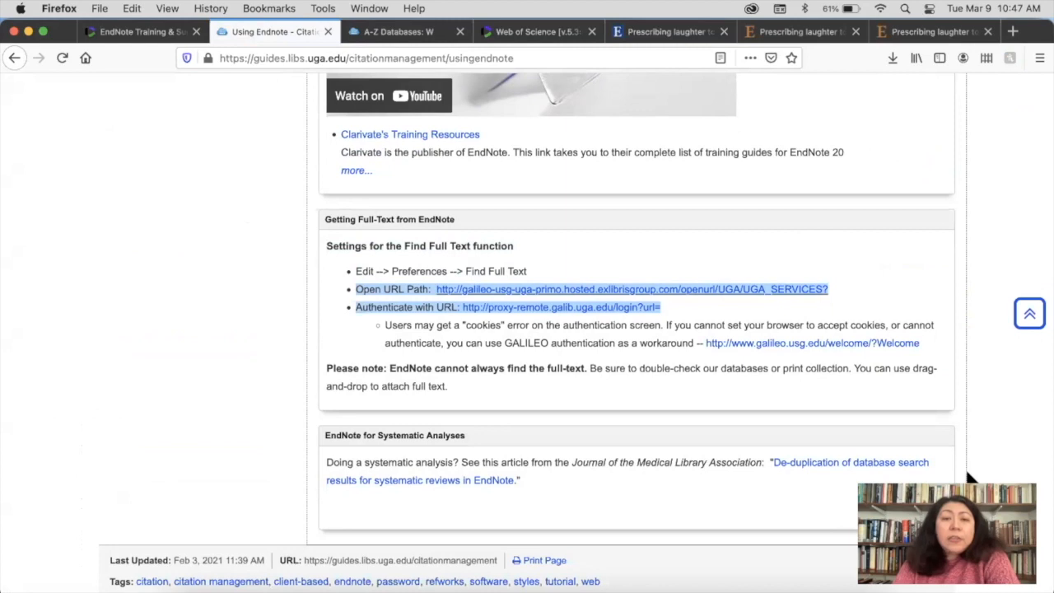
click(683, 303)
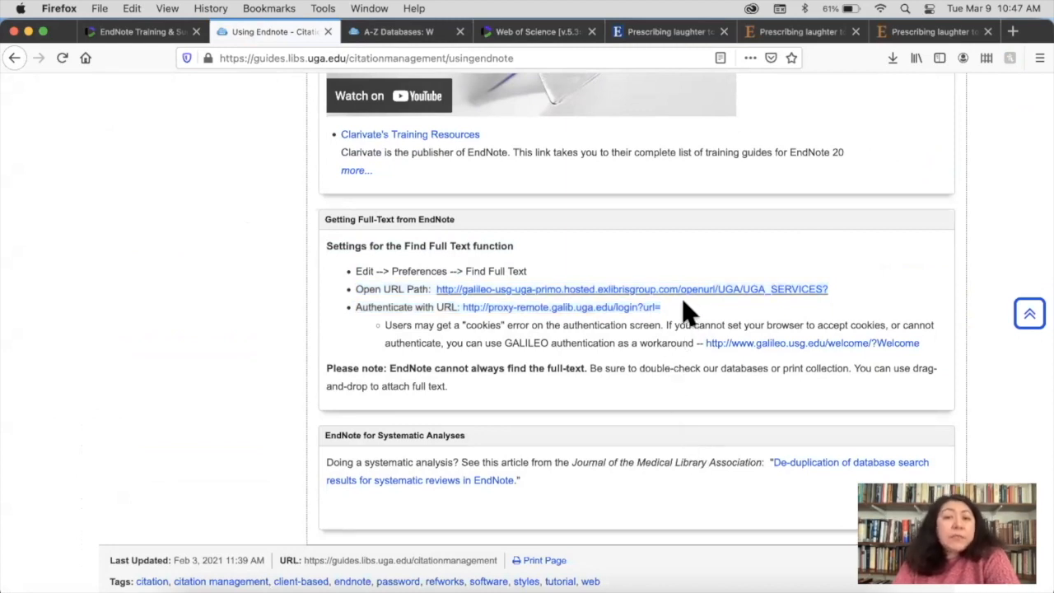